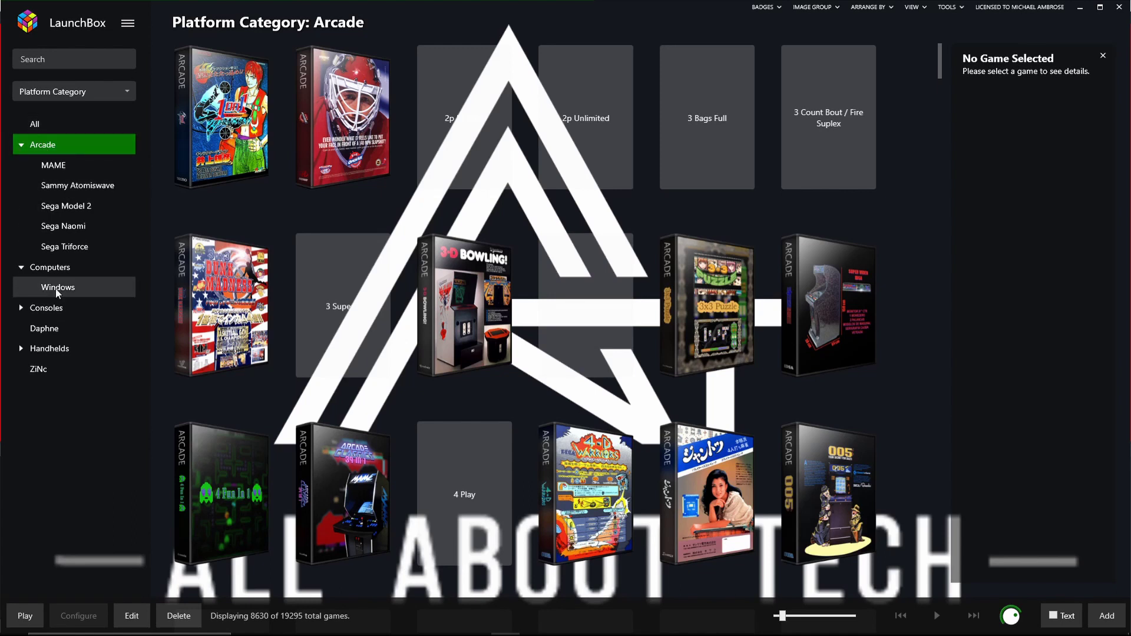
Expand the Consoles category and look through the platforms it contains.
{"action": "left_click", "coordinate": [21, 308]}
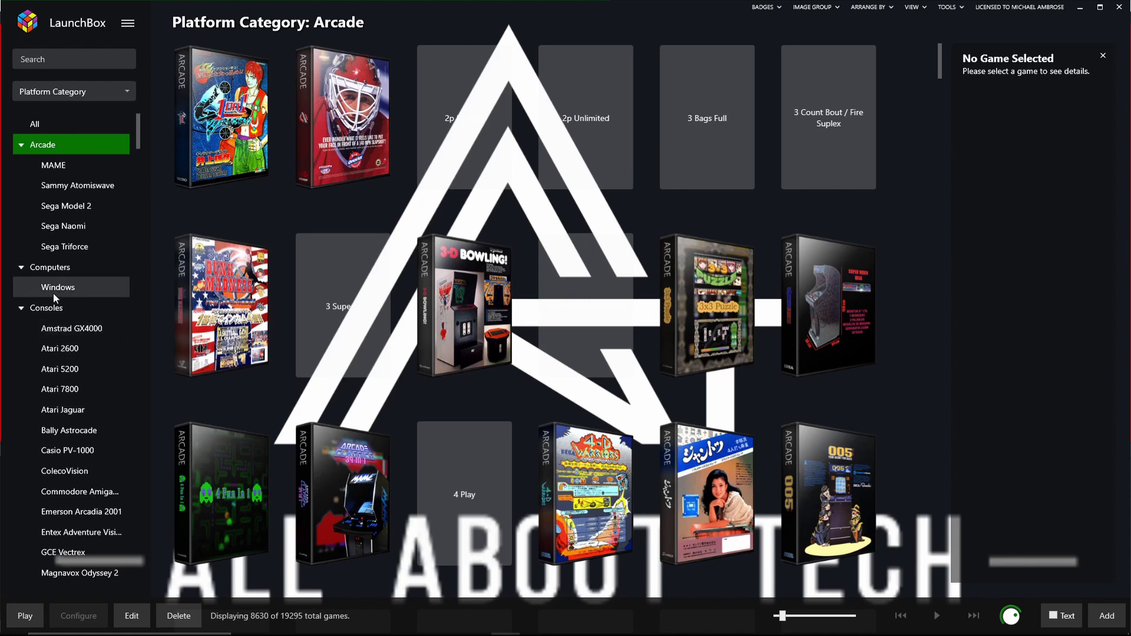
{"action": "scroll", "coordinate": [17, 392], "scroll_direction": "down", "scroll_amount": 2}
{"action": "scroll", "coordinate": [17, 391], "scroll_direction": "down", "scroll_amount": 10}
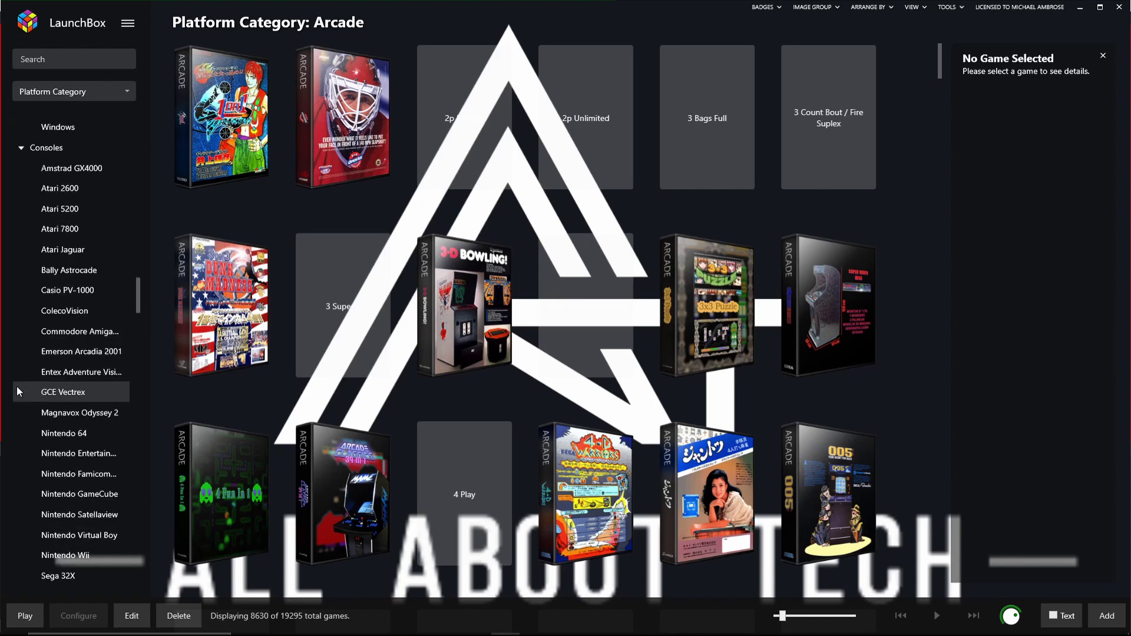
{"action": "scroll", "coordinate": [17, 392], "scroll_direction": "down", "scroll_amount": 7}
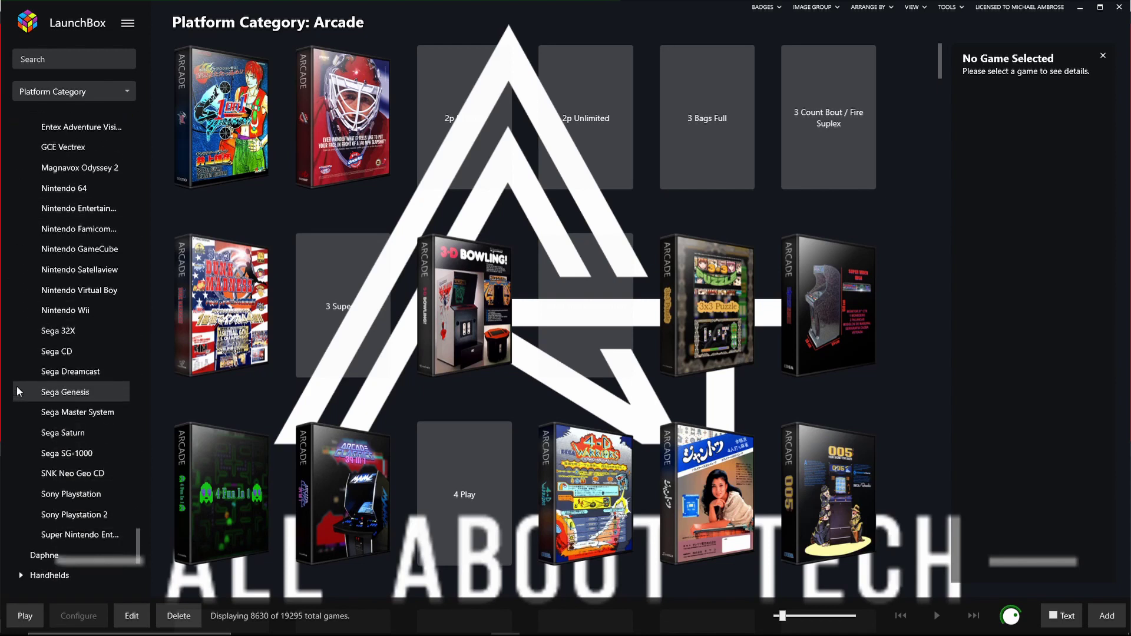
{"action": "scroll", "coordinate": [20, 498], "scroll_direction": "up", "scroll_amount": 6}
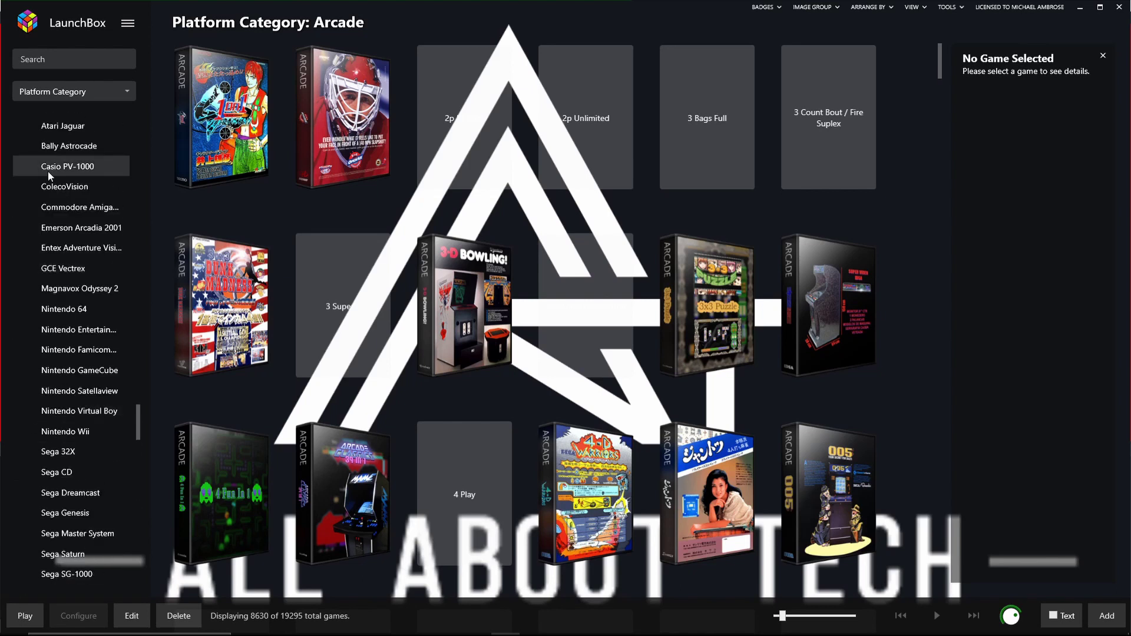
Open the platform manager and start a new platform titled Xbox Game Pass.
{"action": "left_click", "coordinate": [128, 25]}
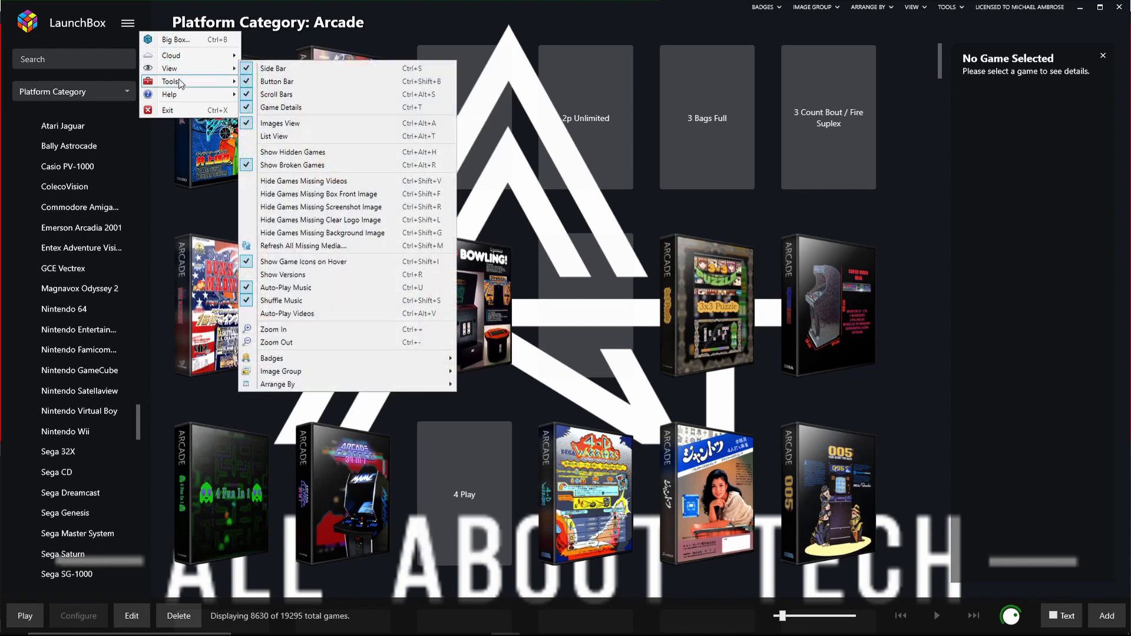
{"action": "mouse_move", "coordinate": [179, 83]}
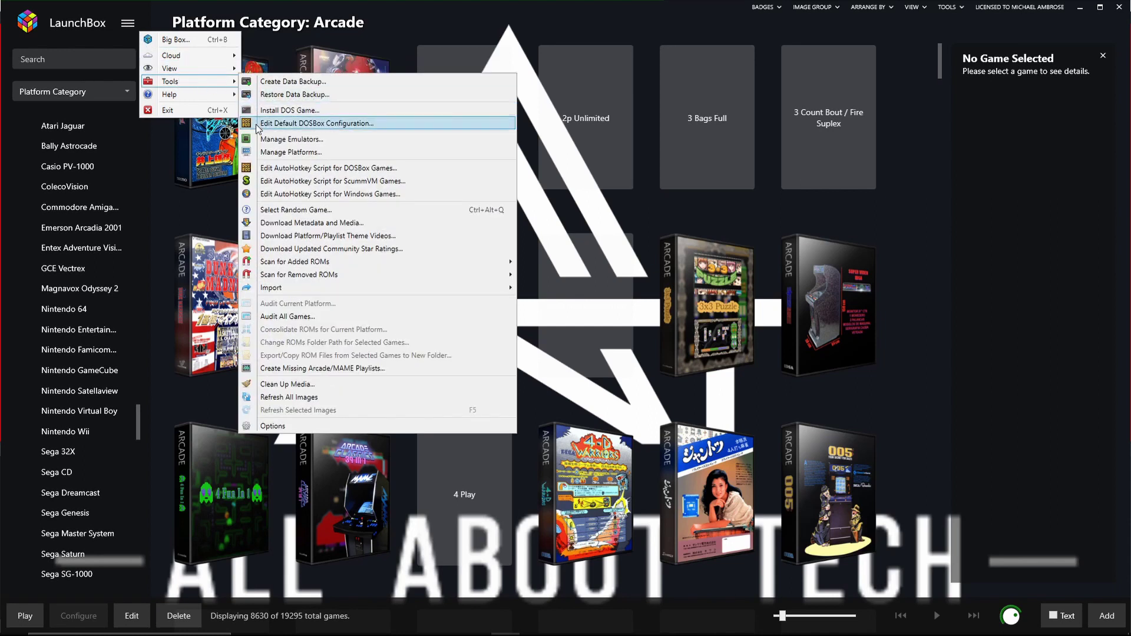
{"action": "left_click", "coordinate": [266, 148]}
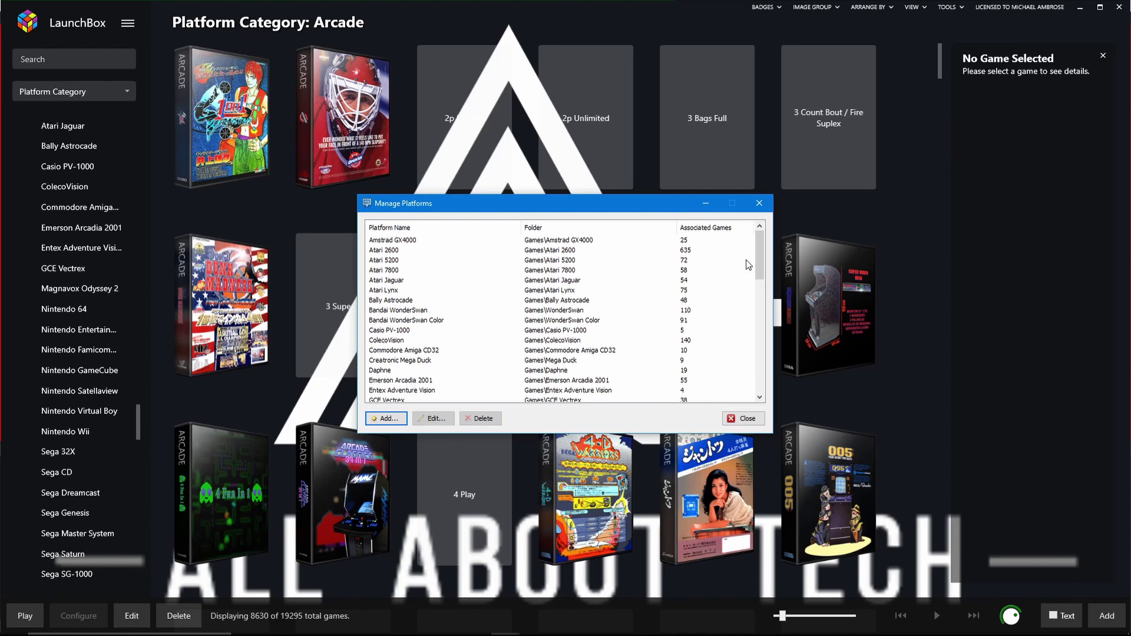
{"action": "left_click_drag", "start_coordinate": [761, 260], "coordinate": [756, 389]}
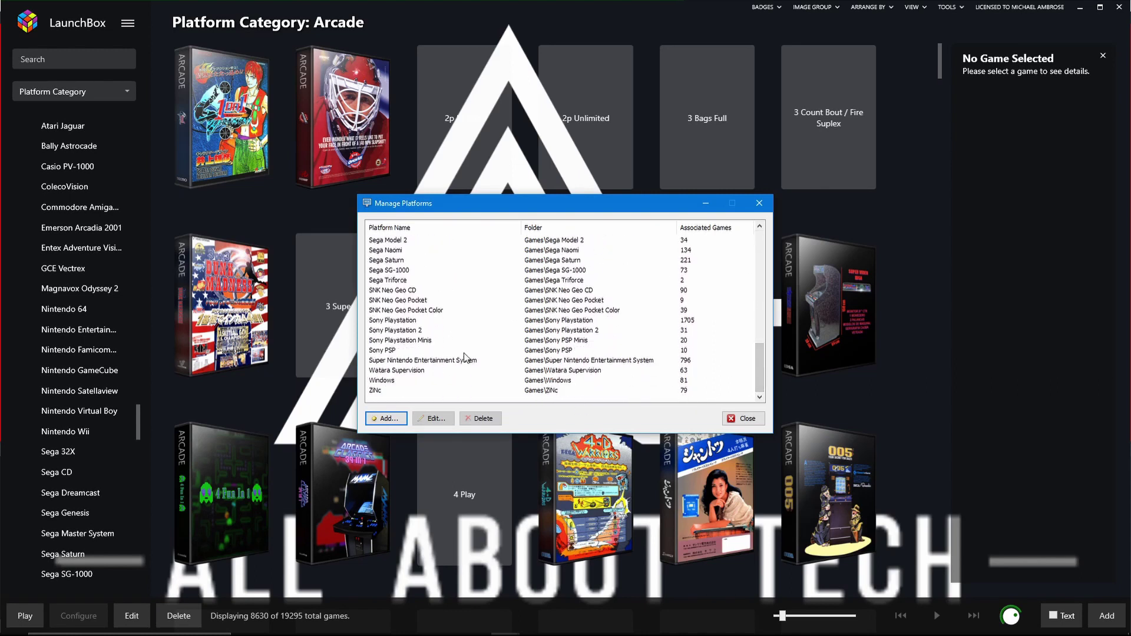
{"action": "left_click", "coordinate": [398, 422]}
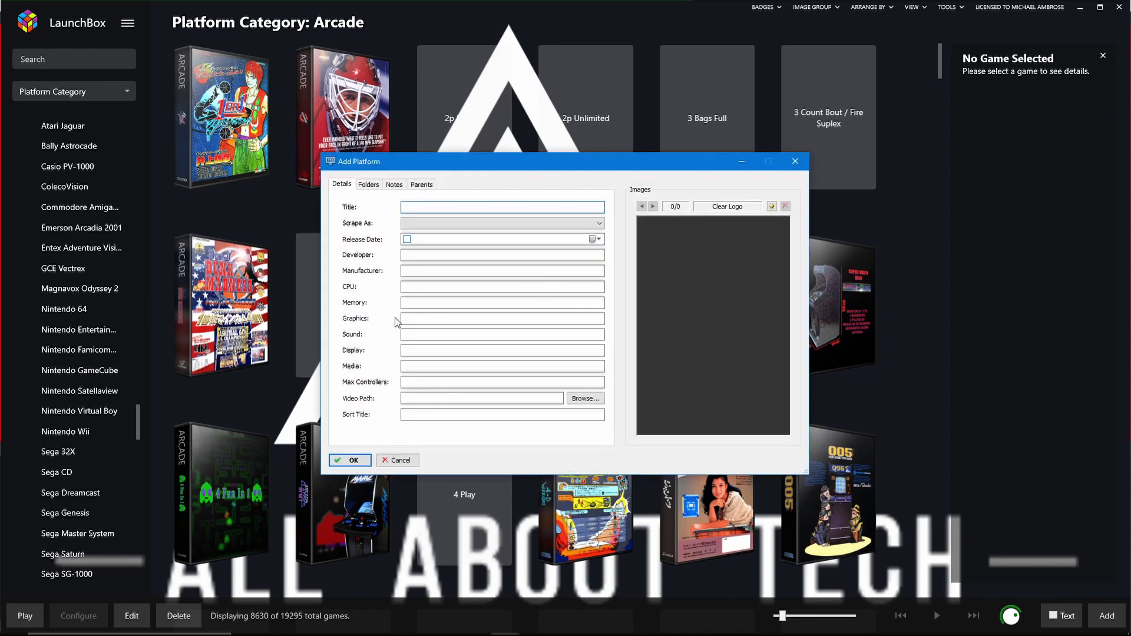
{"action": "type", "text": "Xbox Game Pass"}
Set the new platform to scrape its metadata as Windows.
{"action": "left_click", "coordinate": [538, 224]}
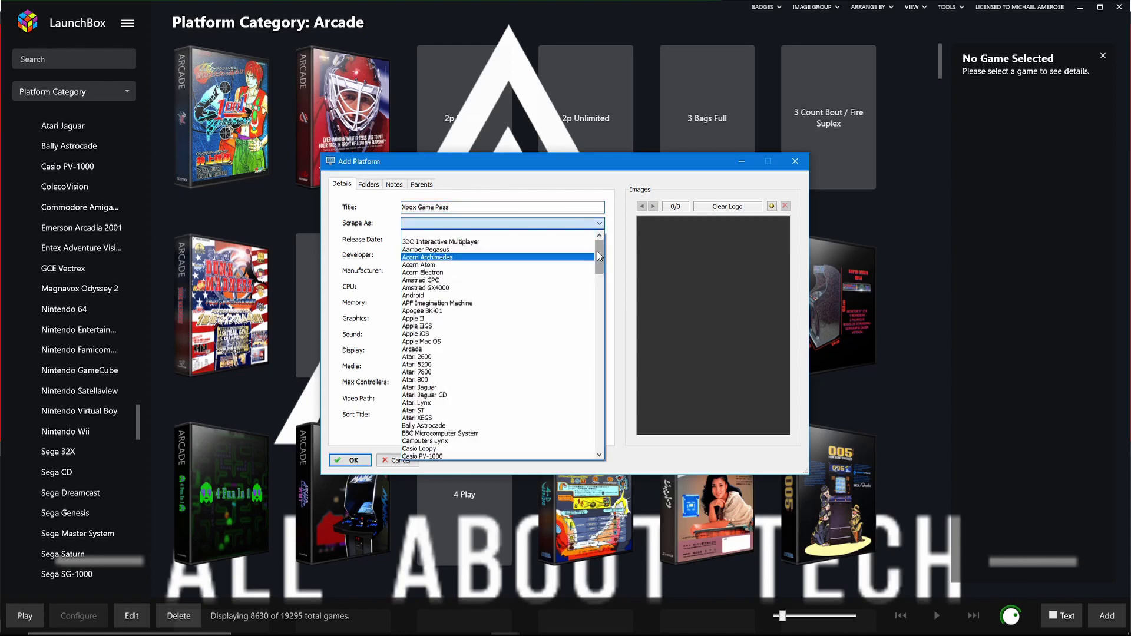
{"action": "left_click_drag", "start_coordinate": [599, 258], "coordinate": [588, 437]}
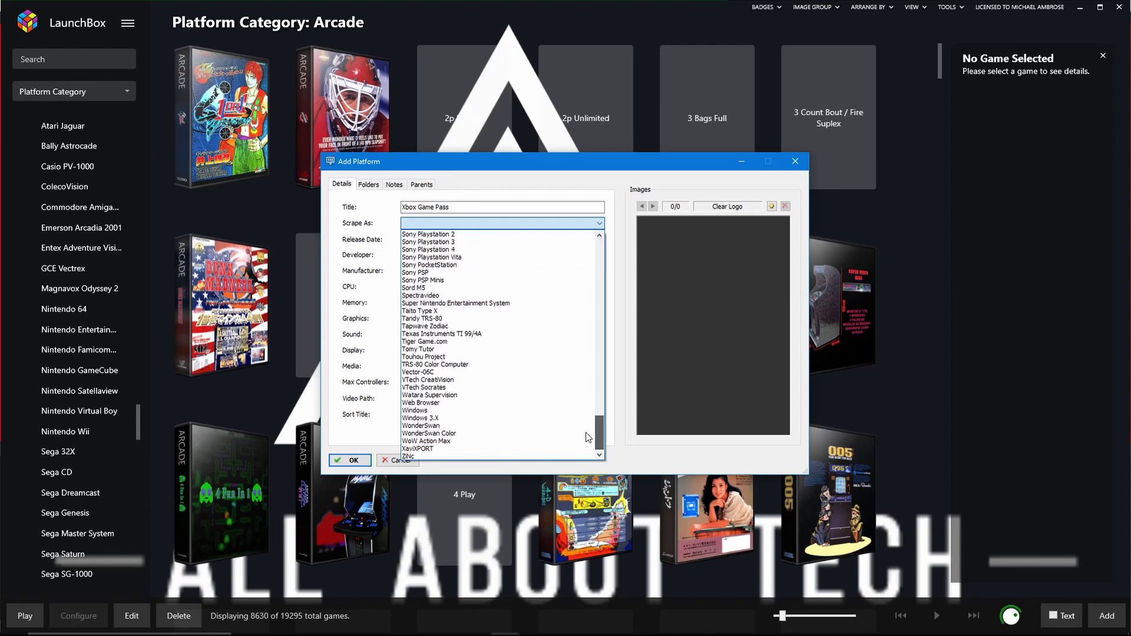
{"action": "left_click", "coordinate": [430, 410]}
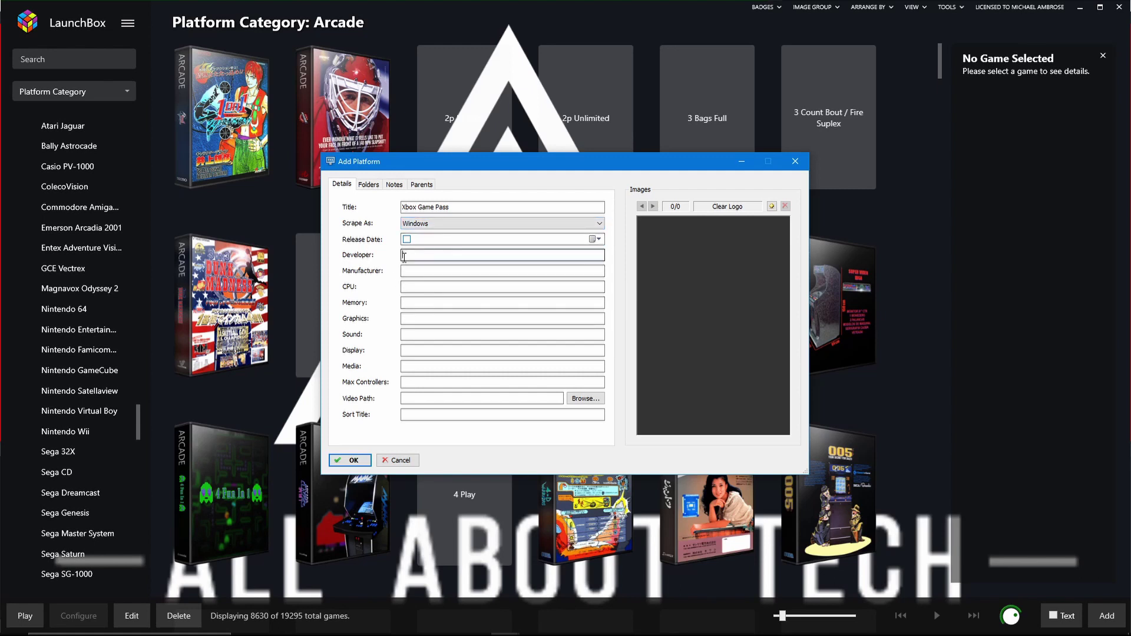
Enter Xbox Game Studios as developer and Microsft as manufacturer, then save the platform and close the platform manager.
{"action": "left_click", "coordinate": [404, 257]}
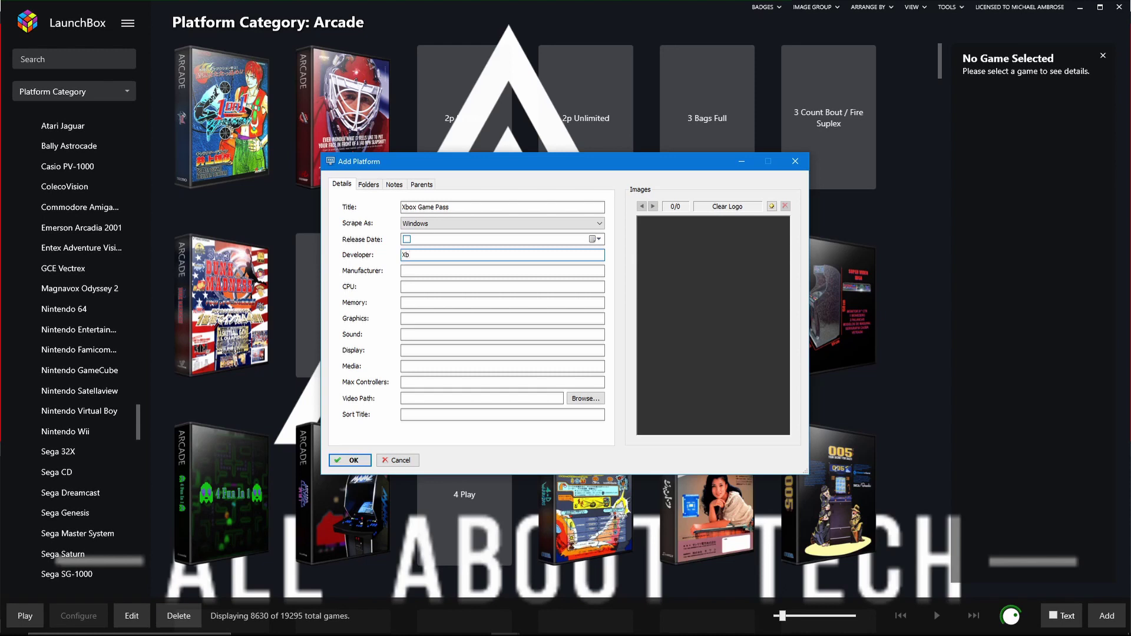
{"action": "type", "text": "Xbox Game Studios"}
{"action": "left_click", "coordinate": [427, 271]}
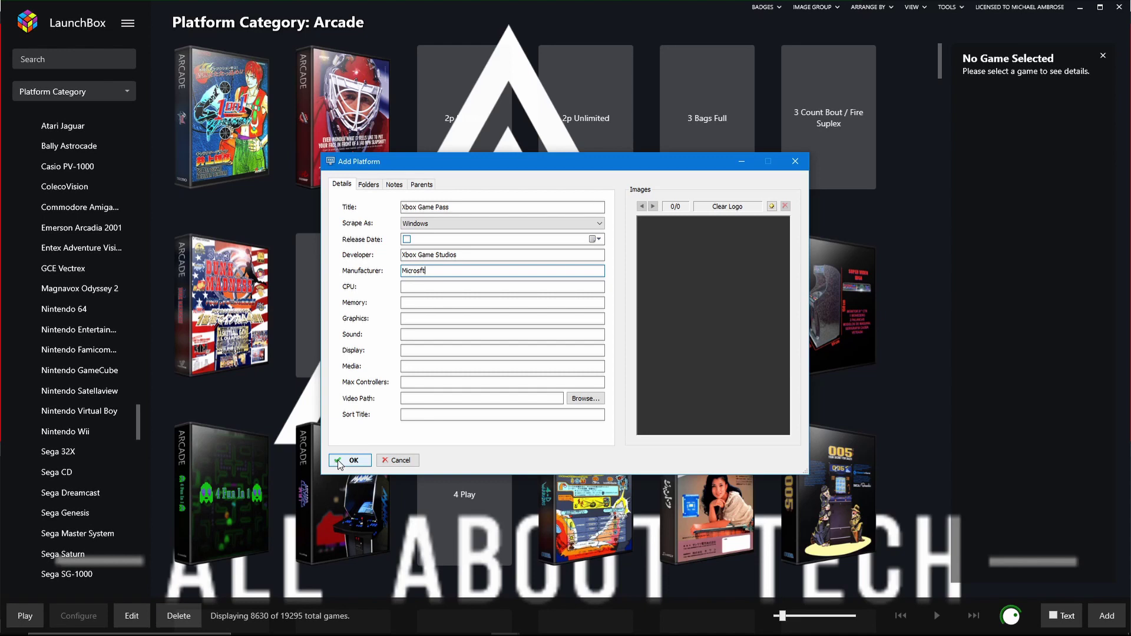
{"action": "left_click", "coordinate": [340, 462]}
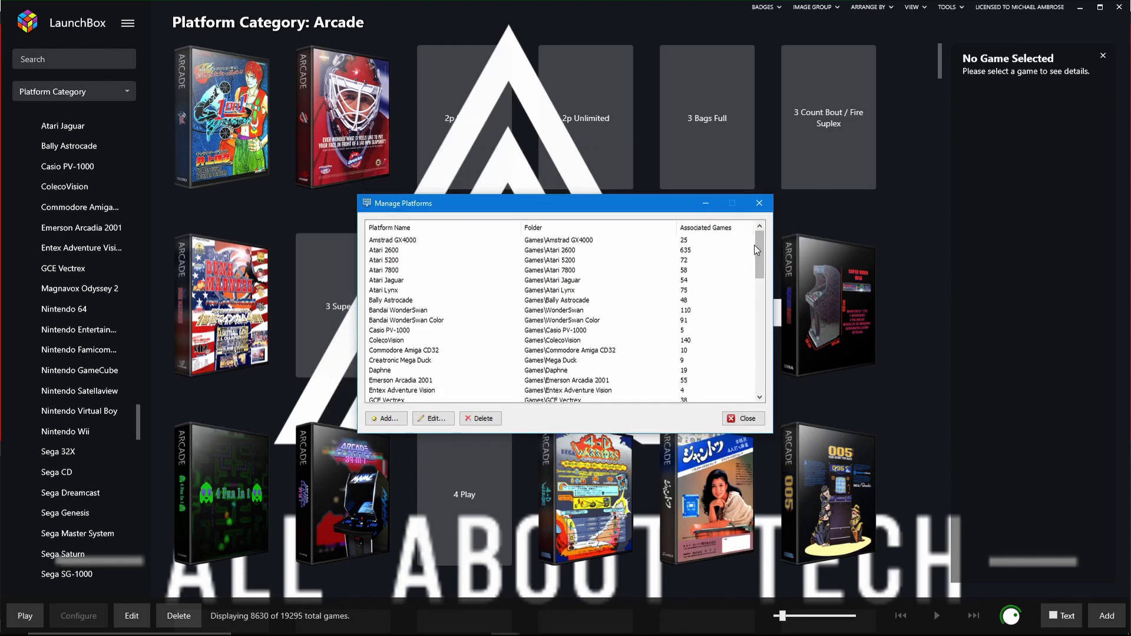
{"action": "left_click_drag", "start_coordinate": [756, 250], "coordinate": [744, 367]}
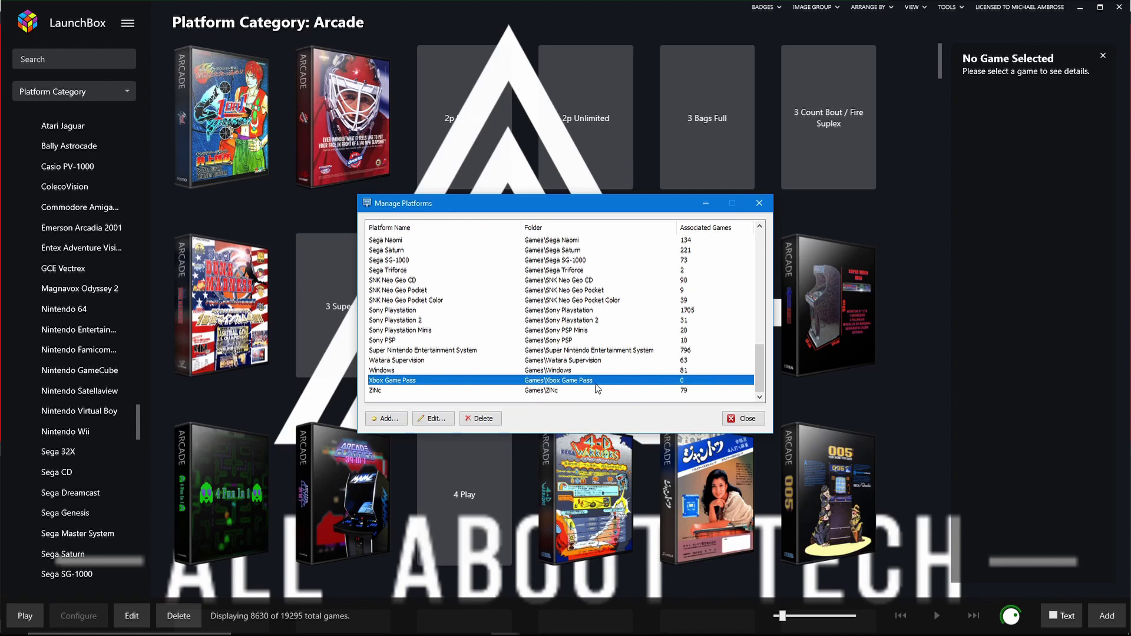
{"action": "left_click", "coordinate": [745, 418]}
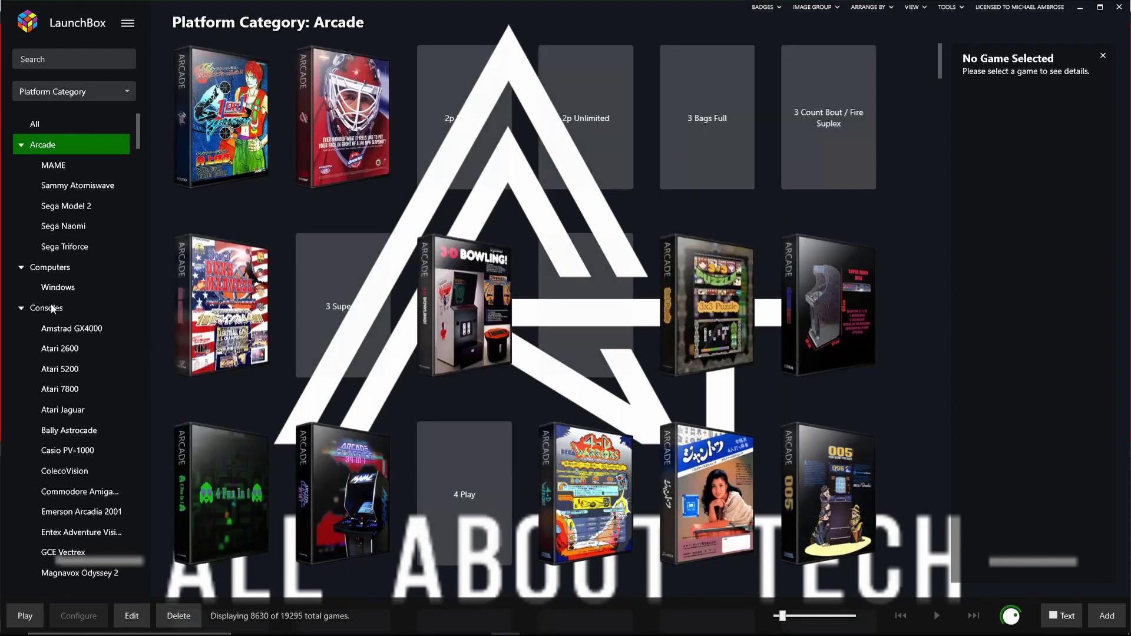
Look through the sidebar's platform categories for the new Xbox Game Pass platform.
{"action": "scroll", "coordinate": [51, 318], "scroll_direction": "down", "scroll_amount": 5}
{"action": "scroll", "coordinate": [52, 318], "scroll_direction": "down", "scroll_amount": 6}
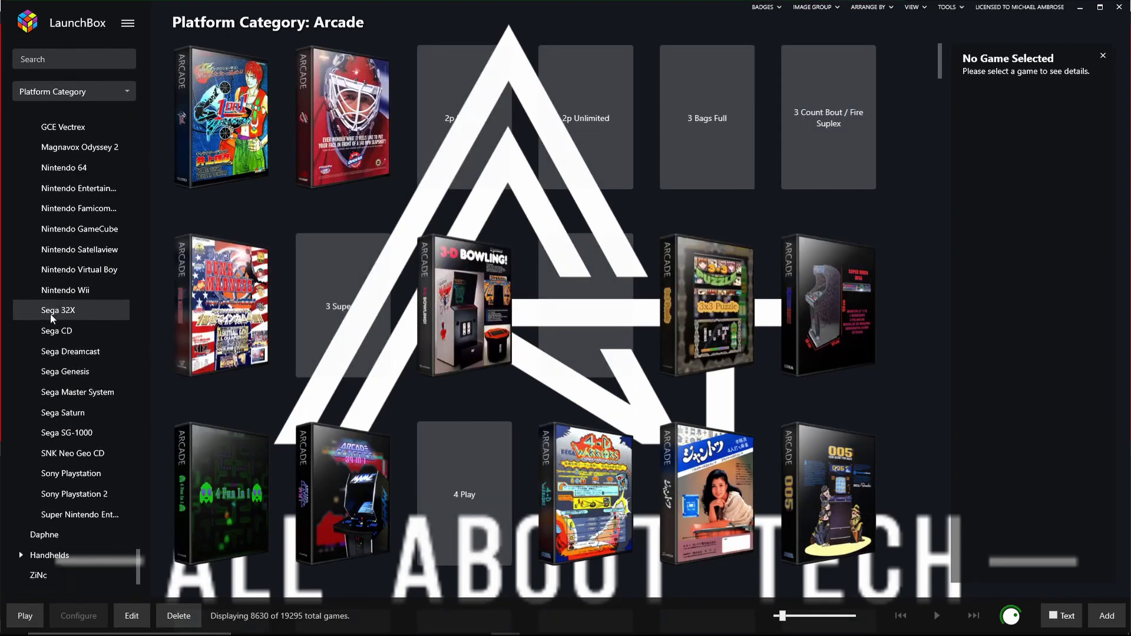
{"action": "scroll", "coordinate": [51, 313], "scroll_direction": "up", "scroll_amount": 4}
{"action": "scroll", "coordinate": [57, 258], "scroll_direction": "up", "scroll_amount": 4}
{"action": "scroll", "coordinate": [54, 260], "scroll_direction": "up", "scroll_amount": 2}
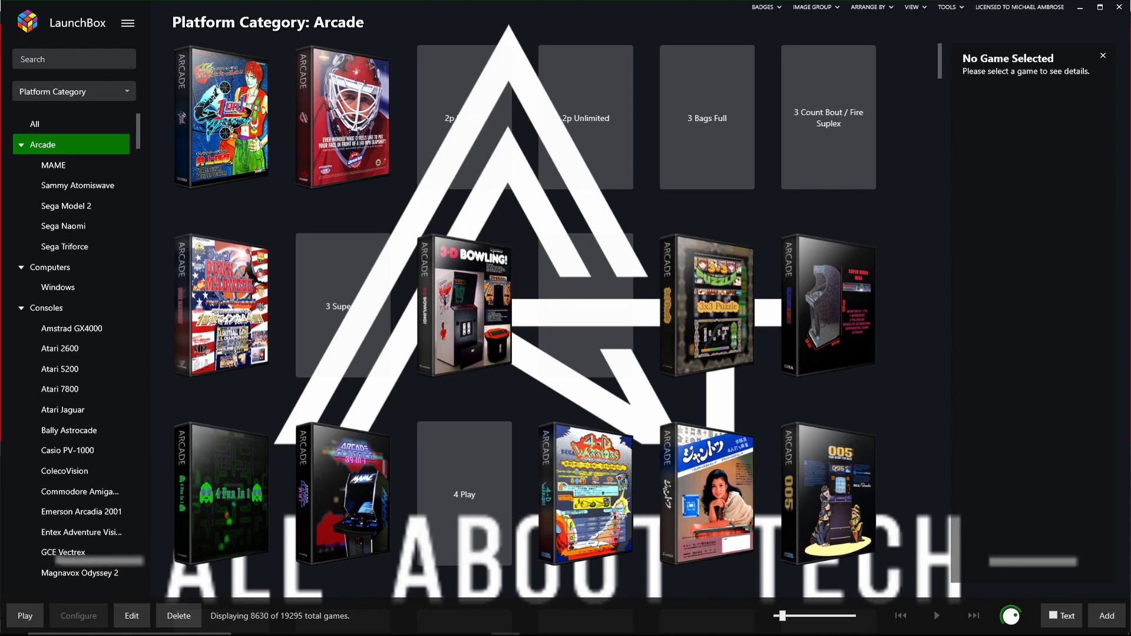
Switch to File Explorer and open the Arcade\LaunchBox folder on Local Disk (D:).
{"action": "left_click", "coordinate": [333, 623]}
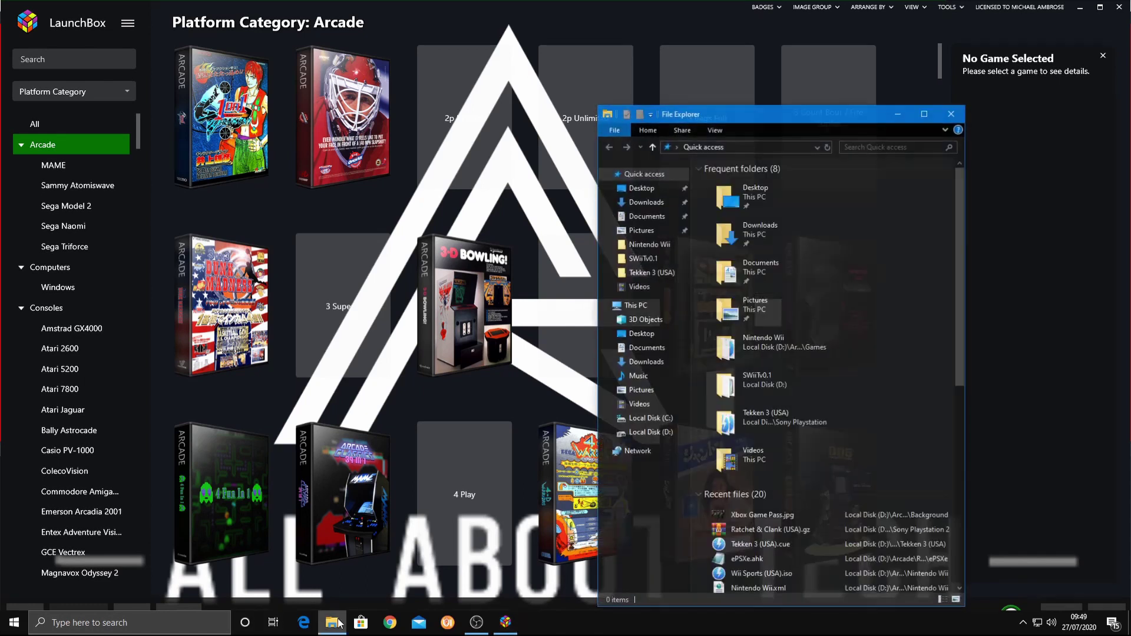
{"action": "left_click", "coordinate": [626, 434]}
{"action": "double_click", "coordinate": [734, 185]}
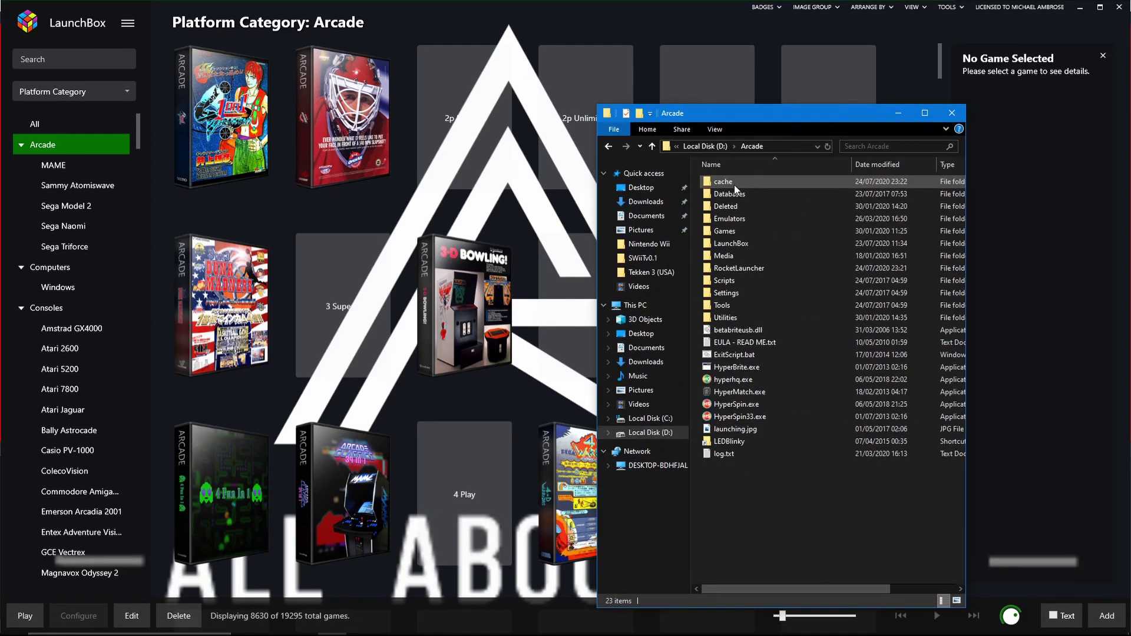
{"action": "double_click", "coordinate": [741, 244]}
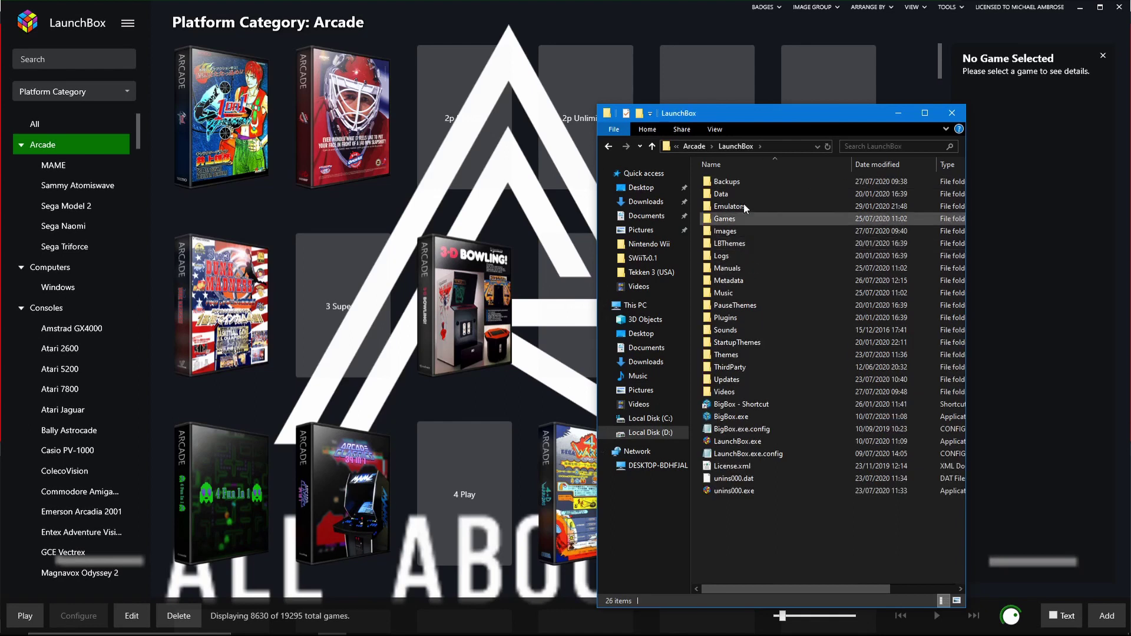
{"action": "left_click_drag", "start_coordinate": [749, 112], "coordinate": [560, 97]}
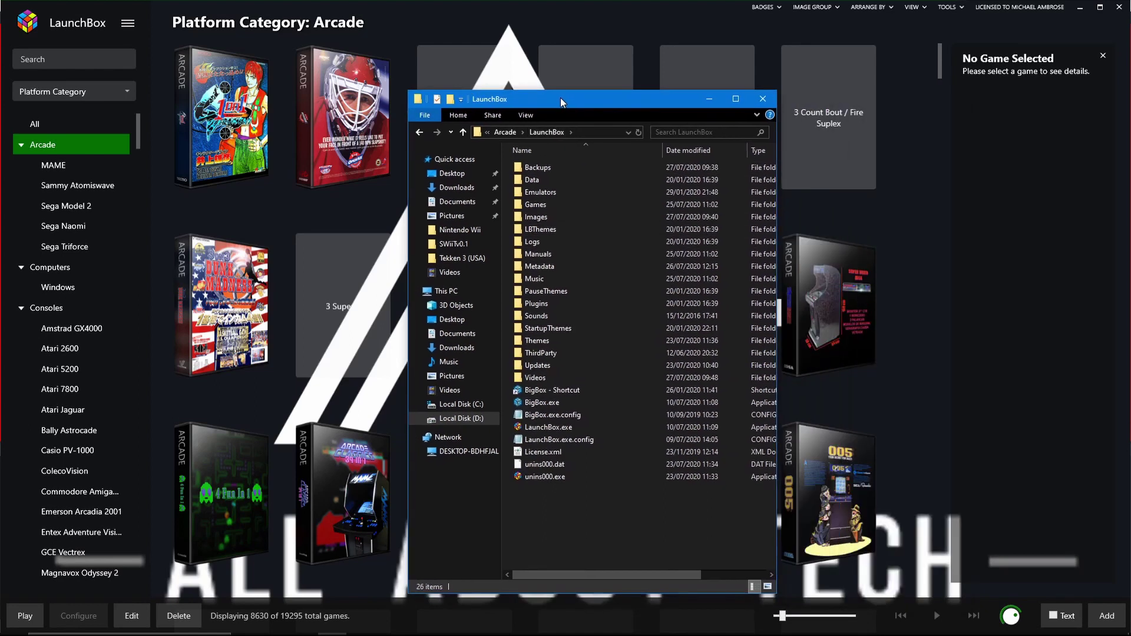
Open the Platforms folder inside Videos and look through its platform videos.
{"action": "double_click", "coordinate": [535, 378]}
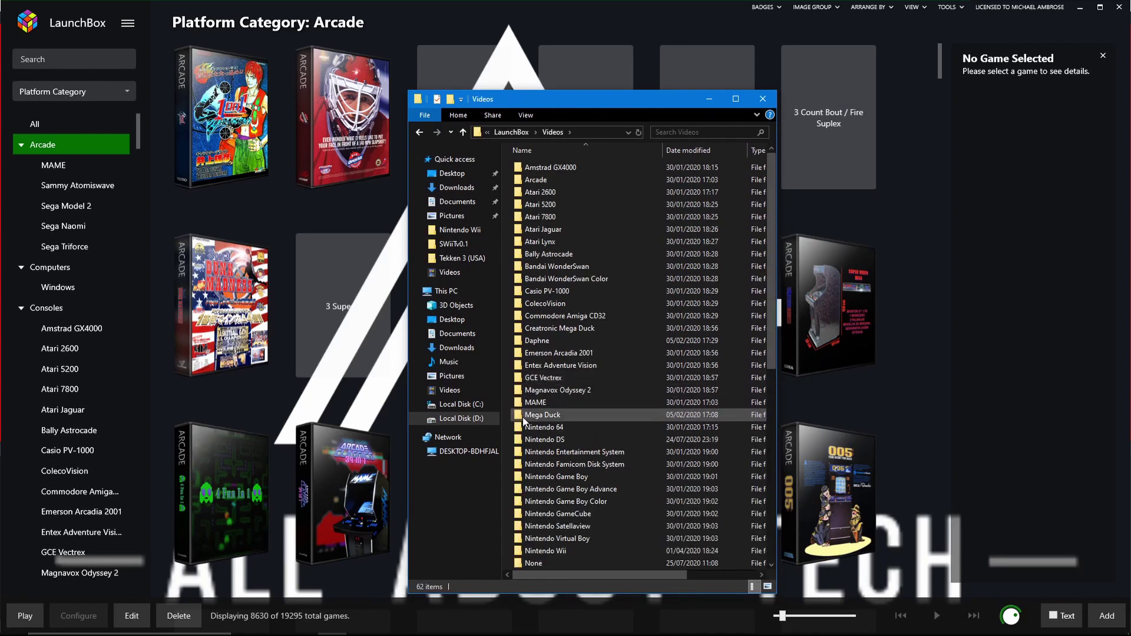
{"action": "scroll", "coordinate": [533, 419], "scroll_direction": "down", "scroll_amount": 4}
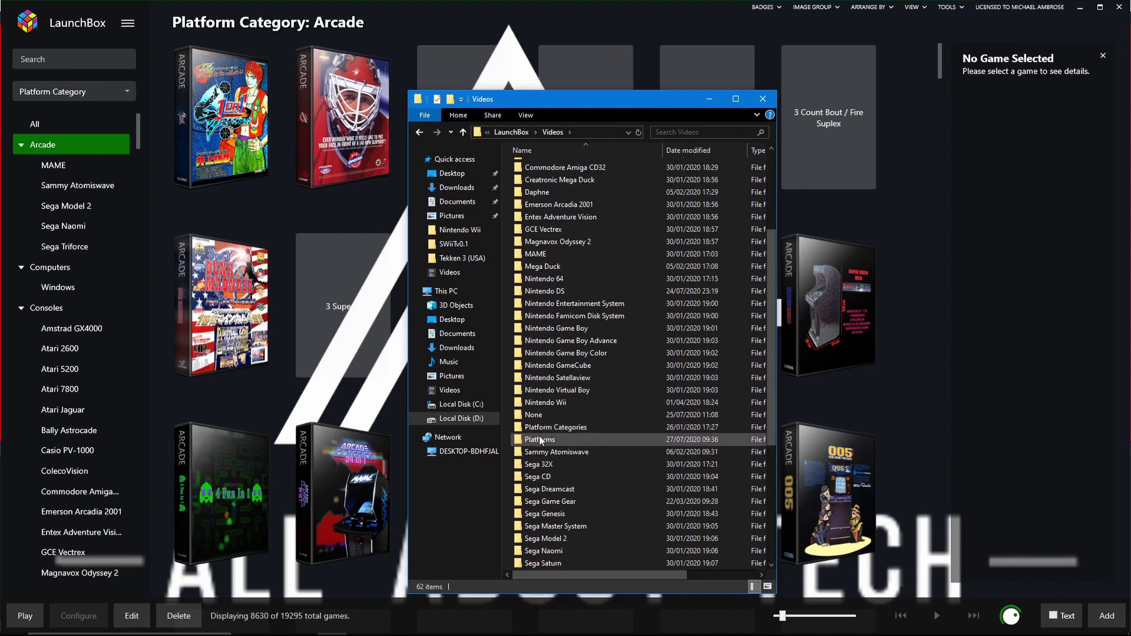
{"action": "double_click", "coordinate": [539, 439]}
{"action": "scroll", "coordinate": [574, 486], "scroll_direction": "down", "scroll_amount": 5}
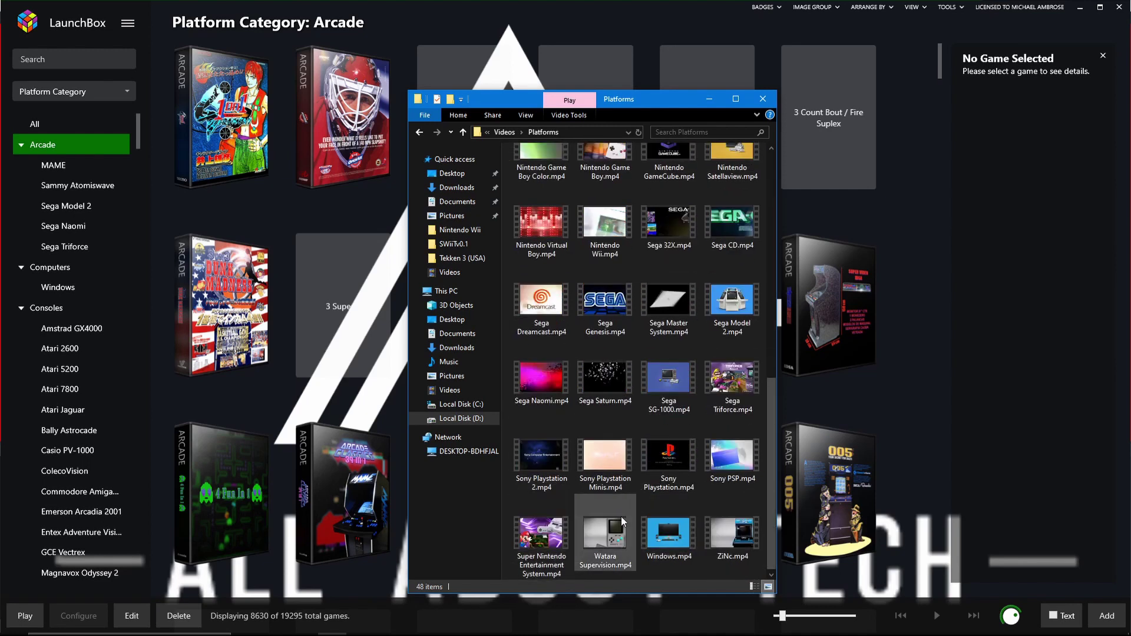
{"action": "scroll", "coordinate": [589, 489], "scroll_direction": "up", "scroll_amount": 2}
{"action": "scroll", "coordinate": [547, 431], "scroll_direction": "down", "scroll_amount": 1}
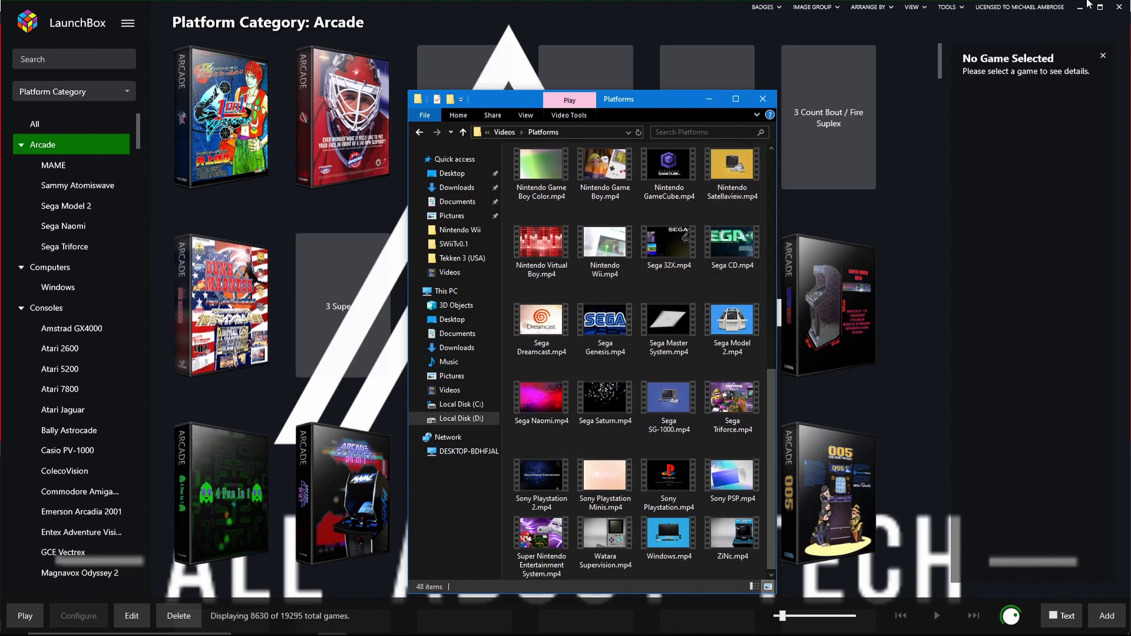
Minimise LaunchBox and OBS and open the Xbox GmePass folder on the desktop.
{"action": "left_click", "coordinate": [1082, 8]}
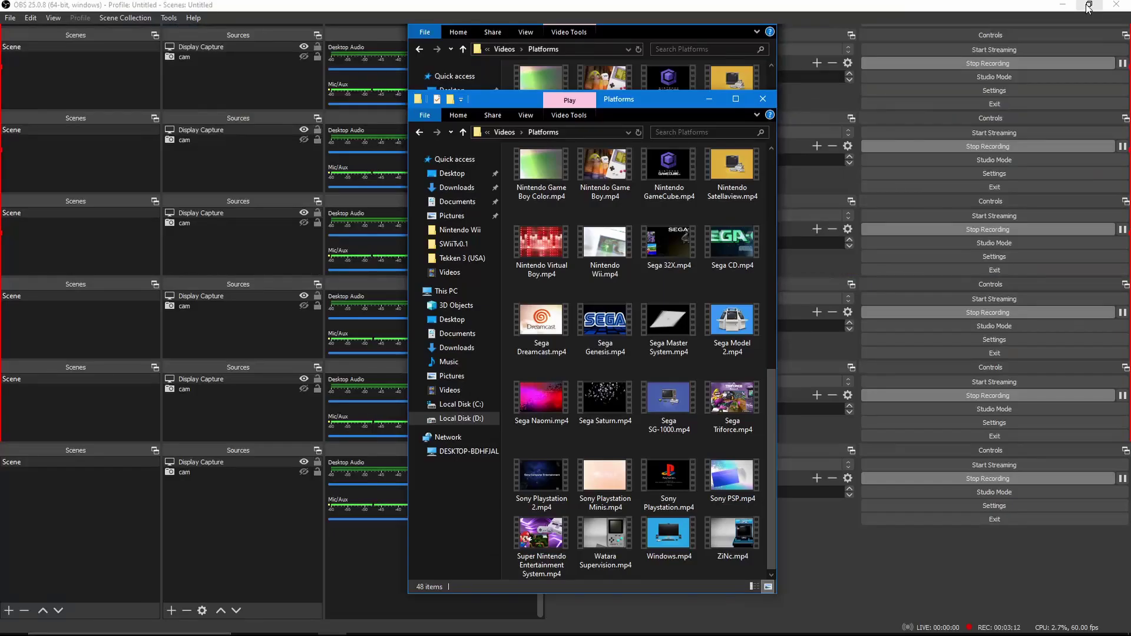
{"action": "left_click", "coordinate": [1074, 9]}
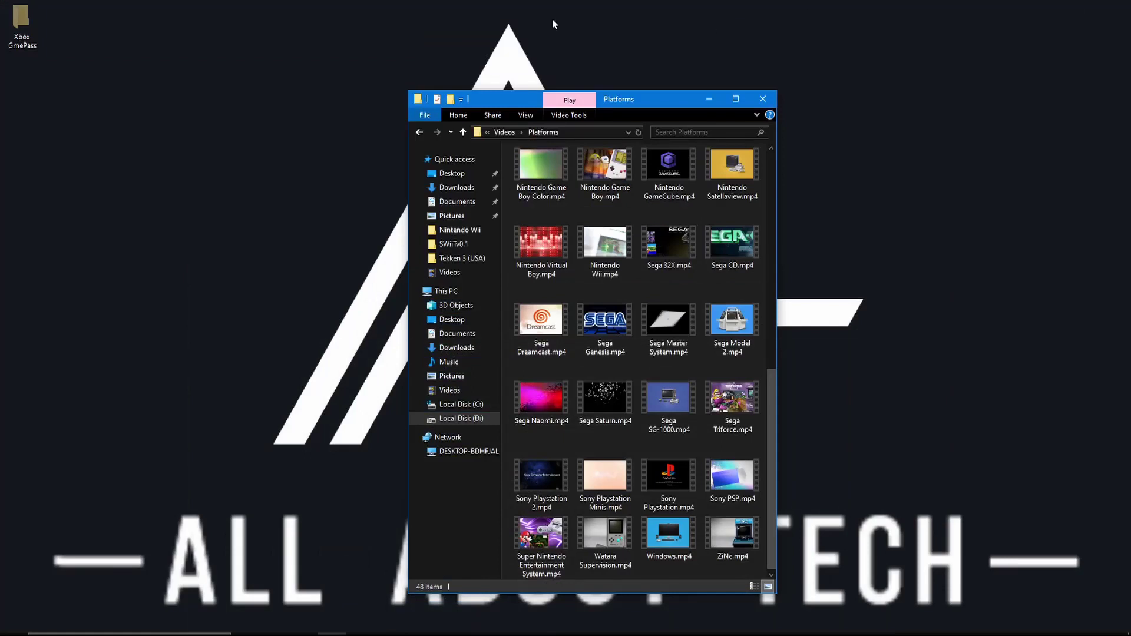
{"action": "double_click", "coordinate": [26, 24]}
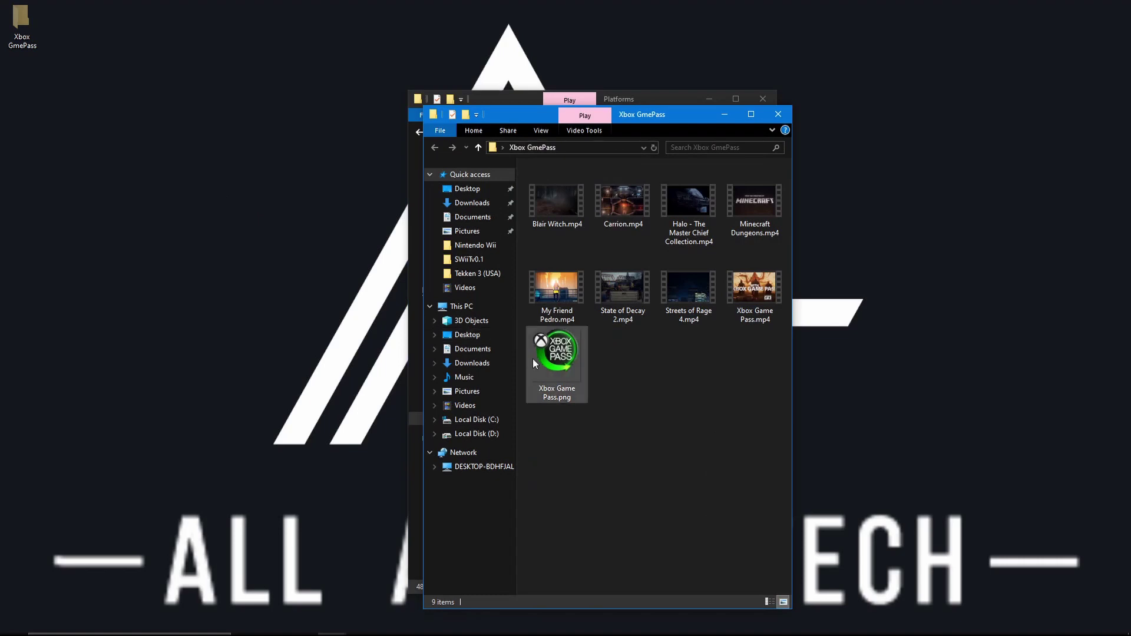
Place the Xbox GmePass window beside the Platforms window and copy Xbox Game Pass.mp4 into the Platforms folder.
{"action": "left_click_drag", "start_coordinate": [688, 115], "coordinate": [1013, 98]}
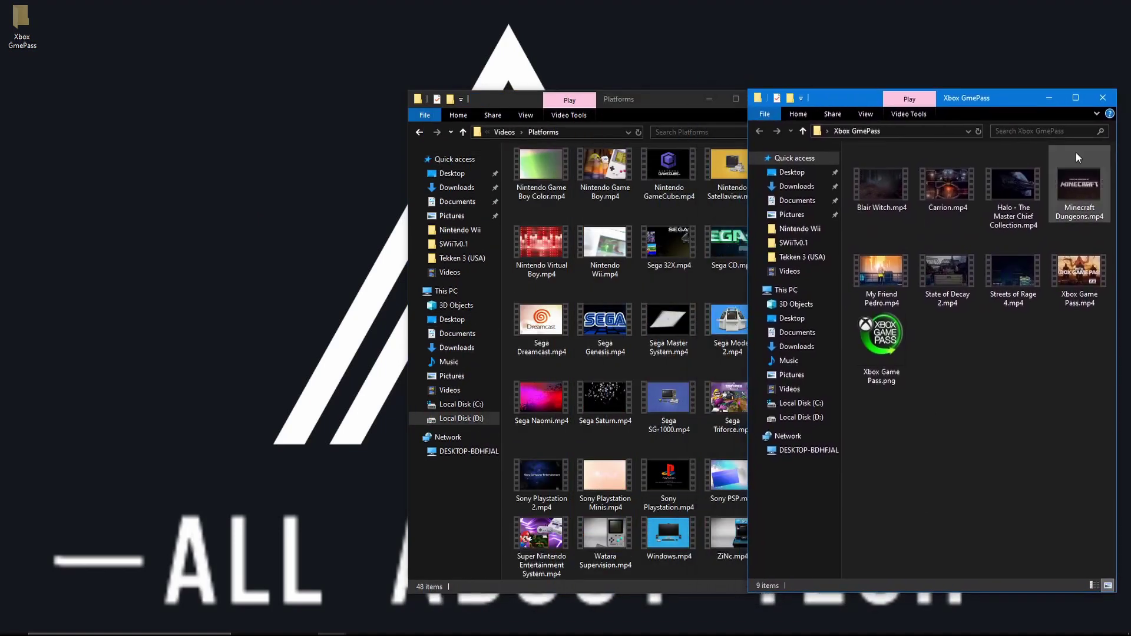
{"action": "left_click_drag", "start_coordinate": [1080, 289], "coordinate": [698, 570]}
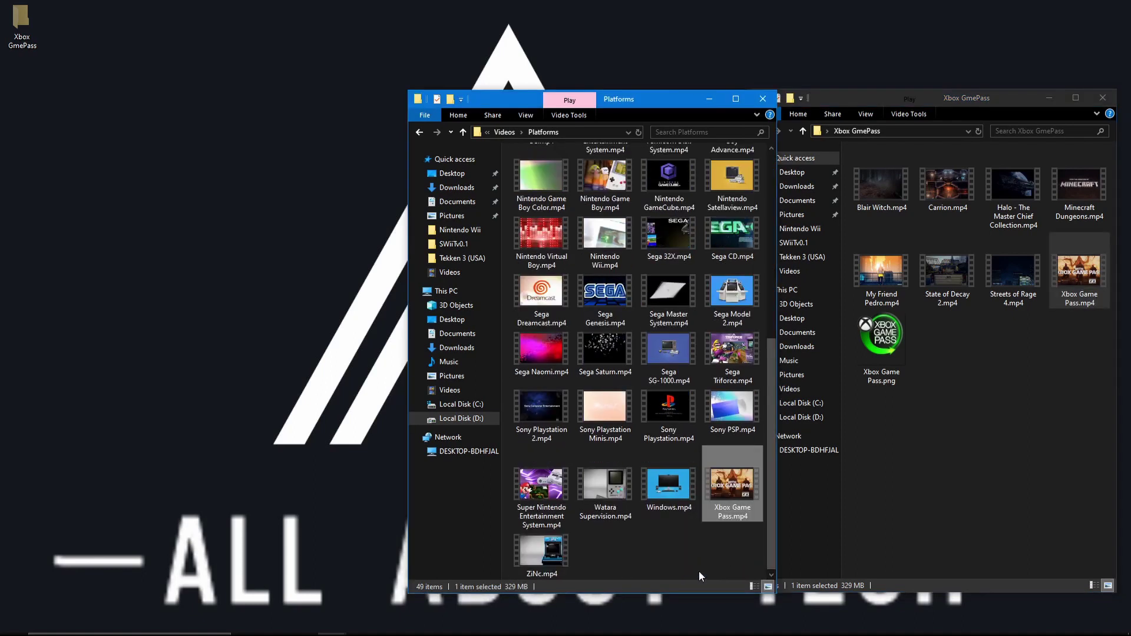
{"action": "left_click", "coordinate": [675, 544]}
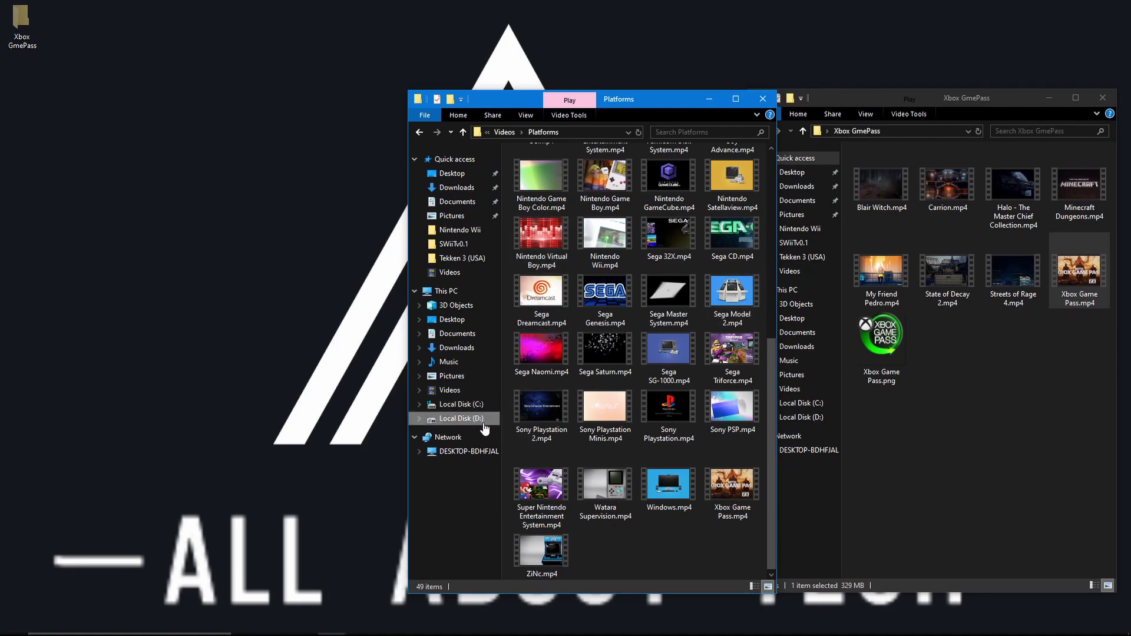
Go back to the LaunchBox folder and open the Platforms folder inside Images.
{"action": "left_click", "coordinate": [504, 132]}
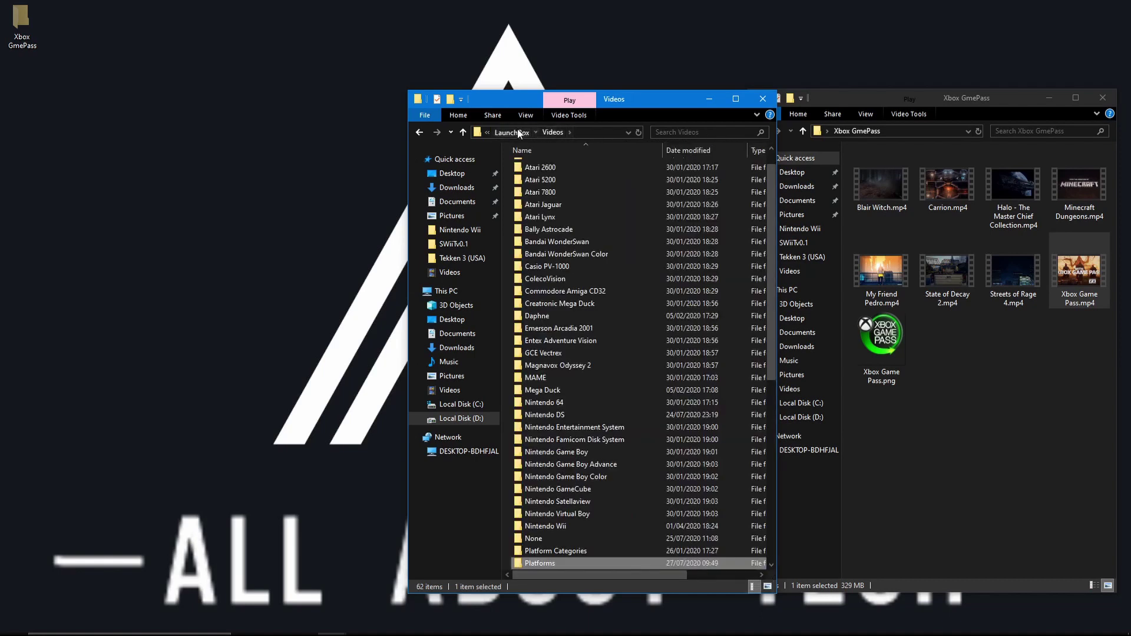
{"action": "left_click", "coordinate": [510, 132]}
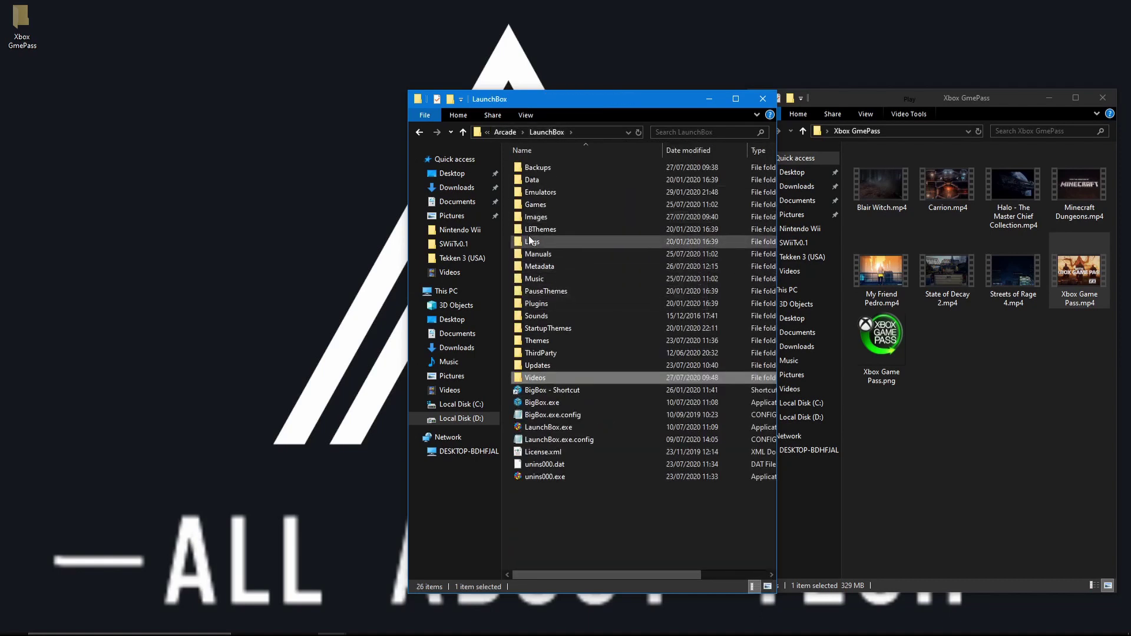
{"action": "double_click", "coordinate": [534, 218]}
{"action": "scroll", "coordinate": [535, 266], "scroll_direction": "down", "scroll_amount": 2}
{"action": "scroll", "coordinate": [535, 267], "scroll_direction": "down", "scroll_amount": 4}
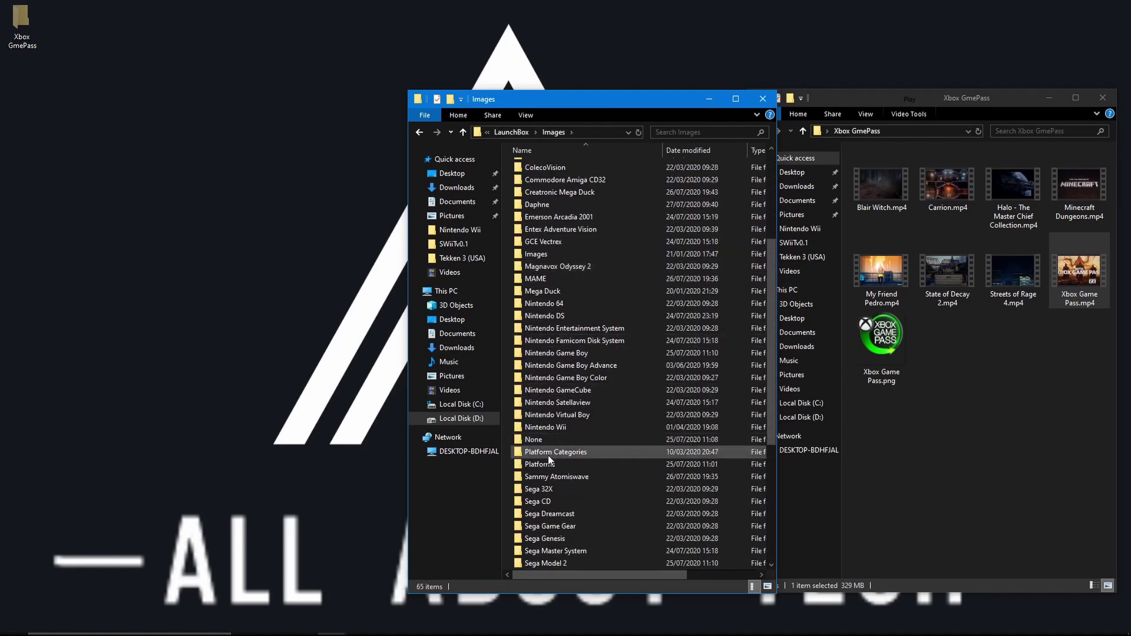
{"action": "double_click", "coordinate": [539, 464]}
Open the Xbox Game Pass folder, check the artwork in its Clear Logo subfolder, and return to the Xbox Game Pass folder.
{"action": "scroll", "coordinate": [549, 468], "scroll_direction": "down", "scroll_amount": 6}
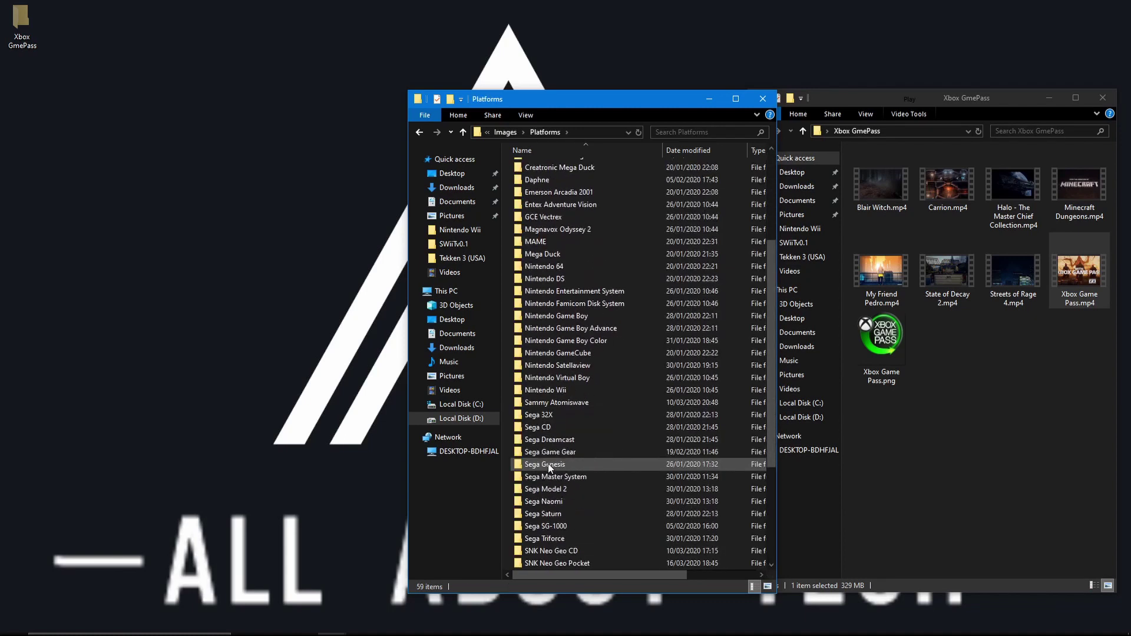
{"action": "scroll", "coordinate": [548, 502], "scroll_direction": "down", "scroll_amount": 2}
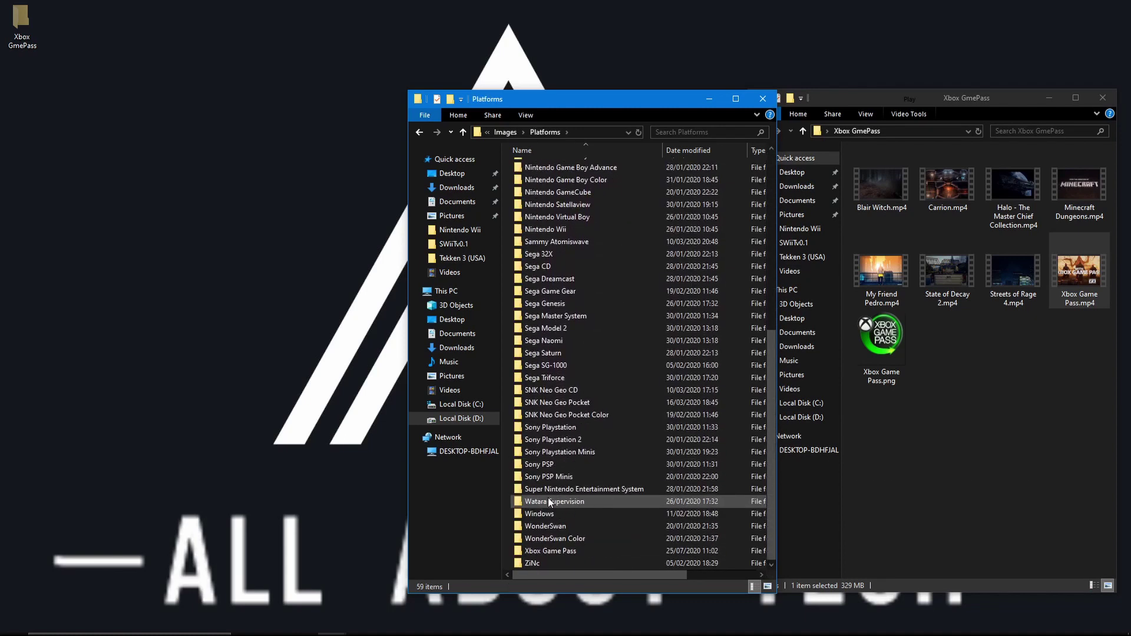
{"action": "double_click", "coordinate": [547, 550]}
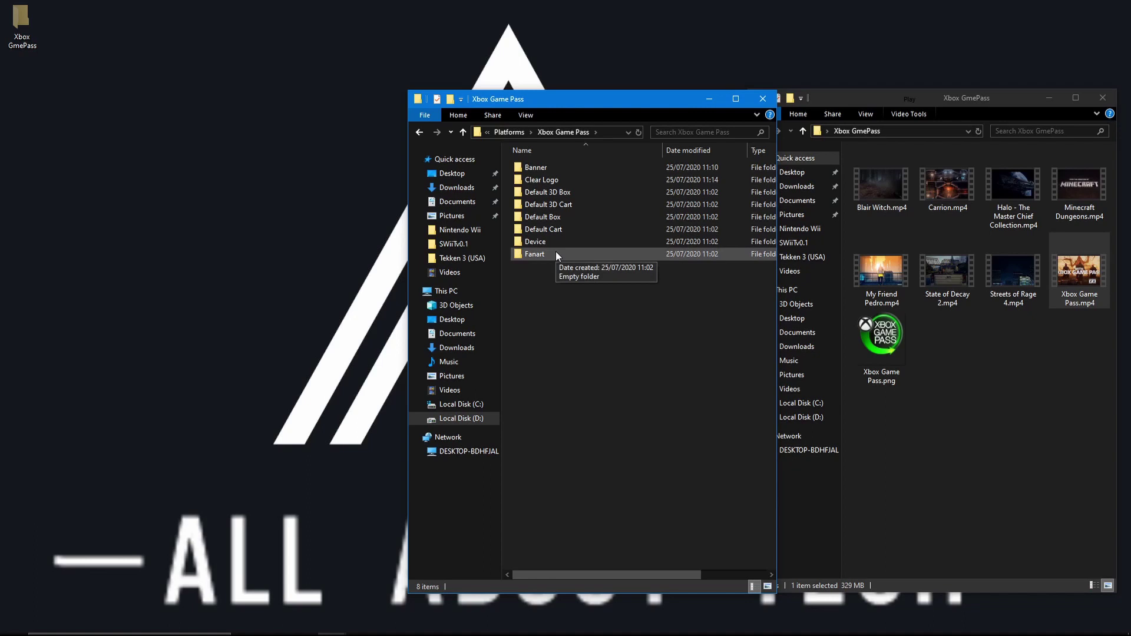
{"action": "double_click", "coordinate": [553, 183]}
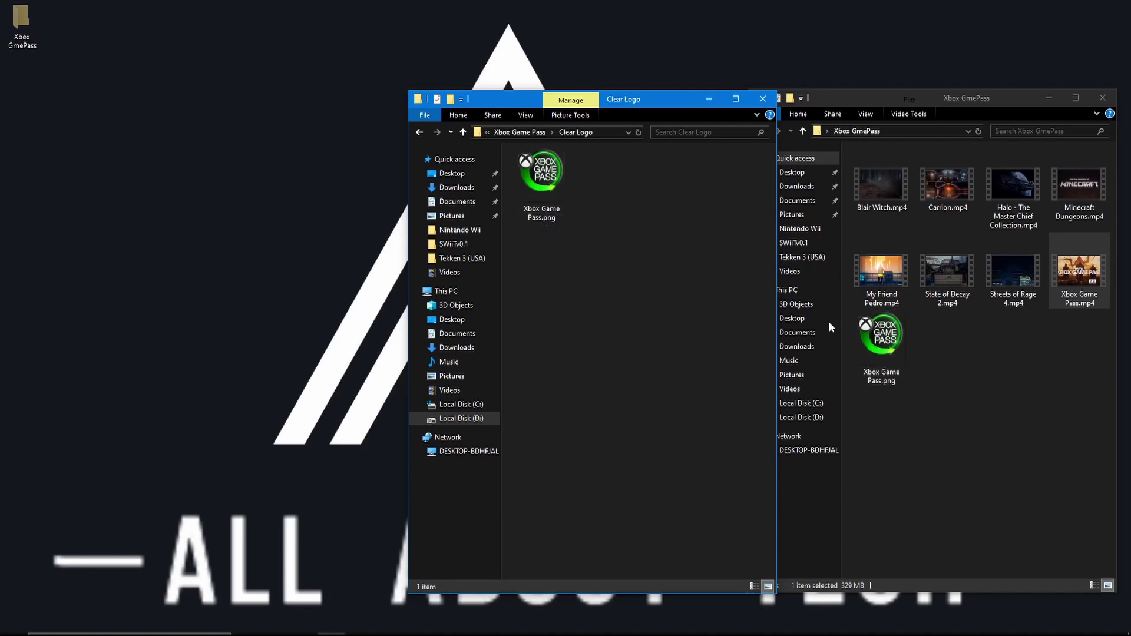
{"action": "left_click", "coordinate": [507, 132]}
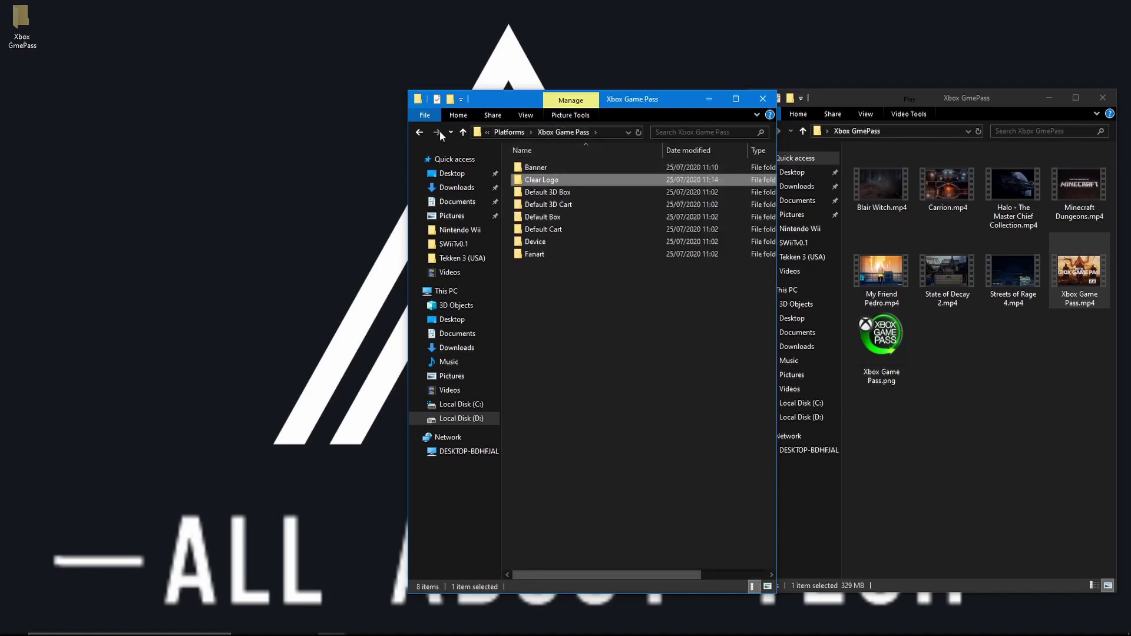
Minimise both File Explorer windows and switch to LaunchBox.
{"action": "left_click", "coordinate": [708, 96]}
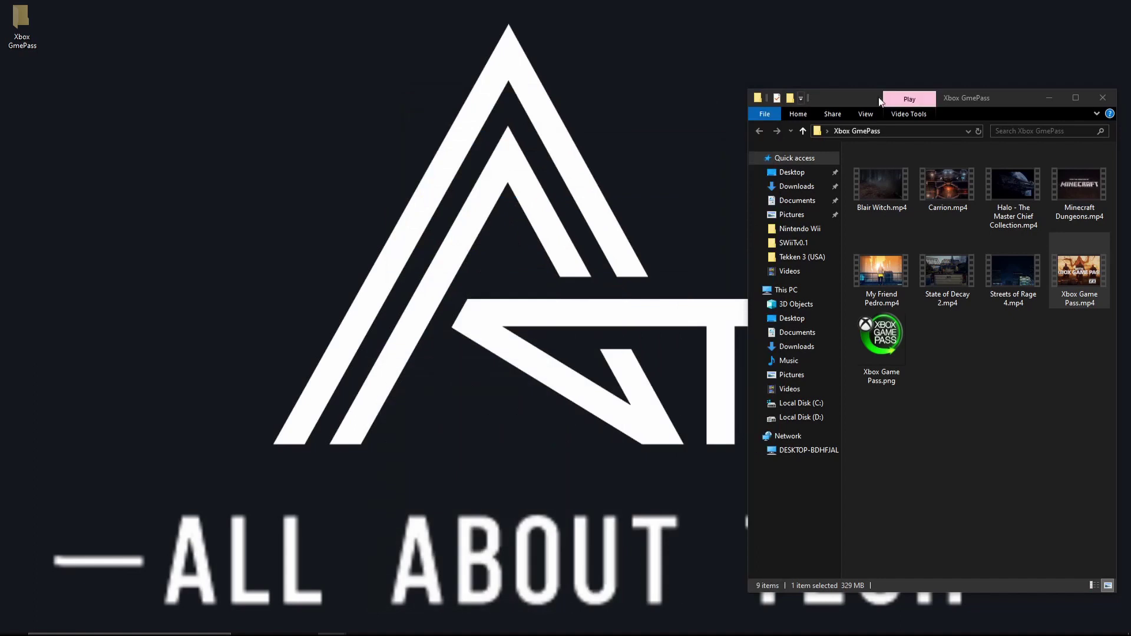
{"action": "left_click", "coordinate": [1044, 97]}
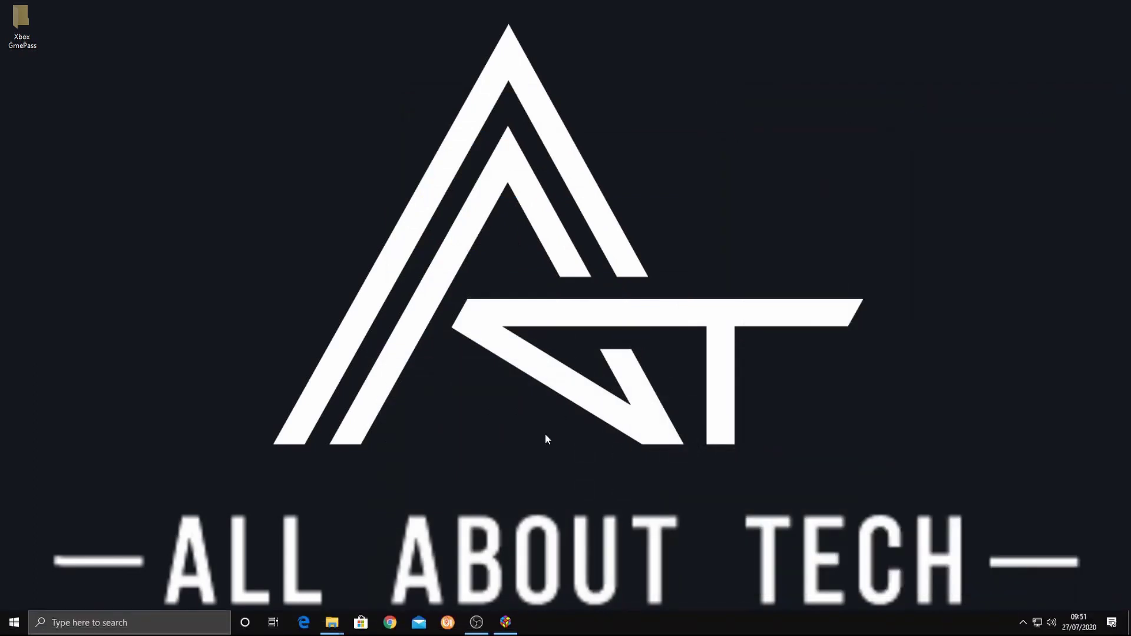
{"action": "left_click", "coordinate": [513, 626]}
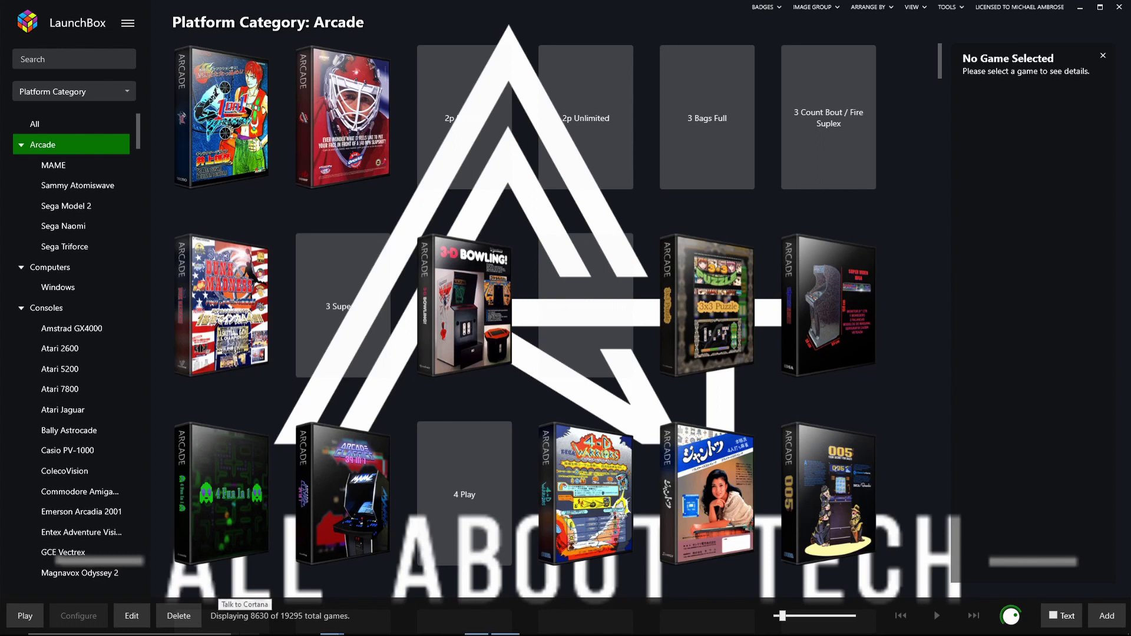
Search Windows for the Xbox app and open it.
{"action": "key", "text": "super"}
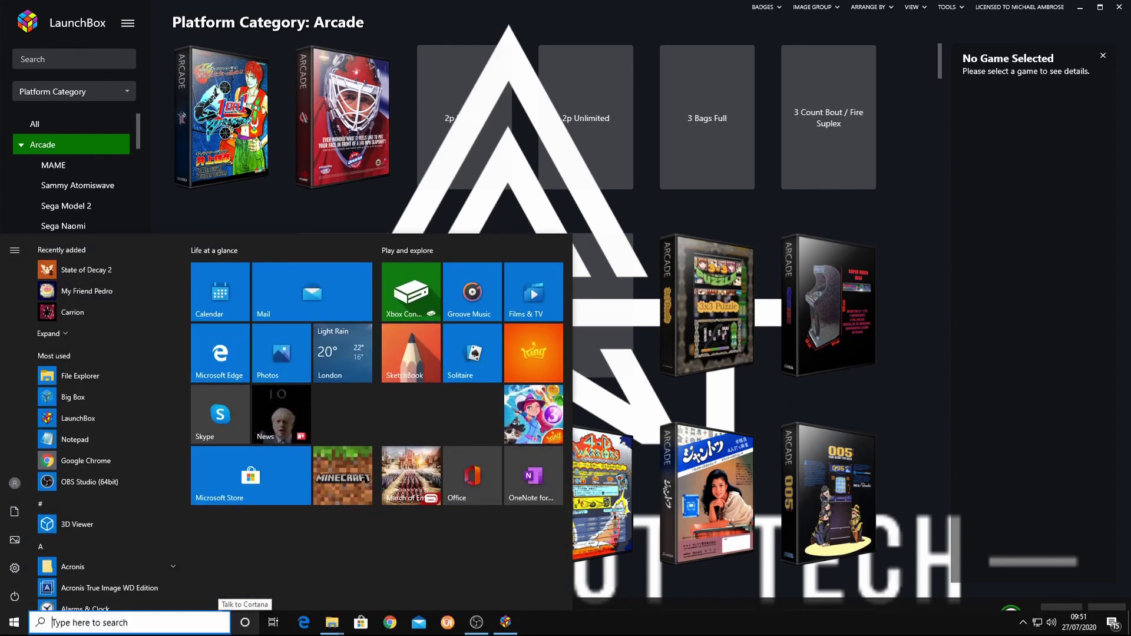
{"action": "type", "text": "xbo"}
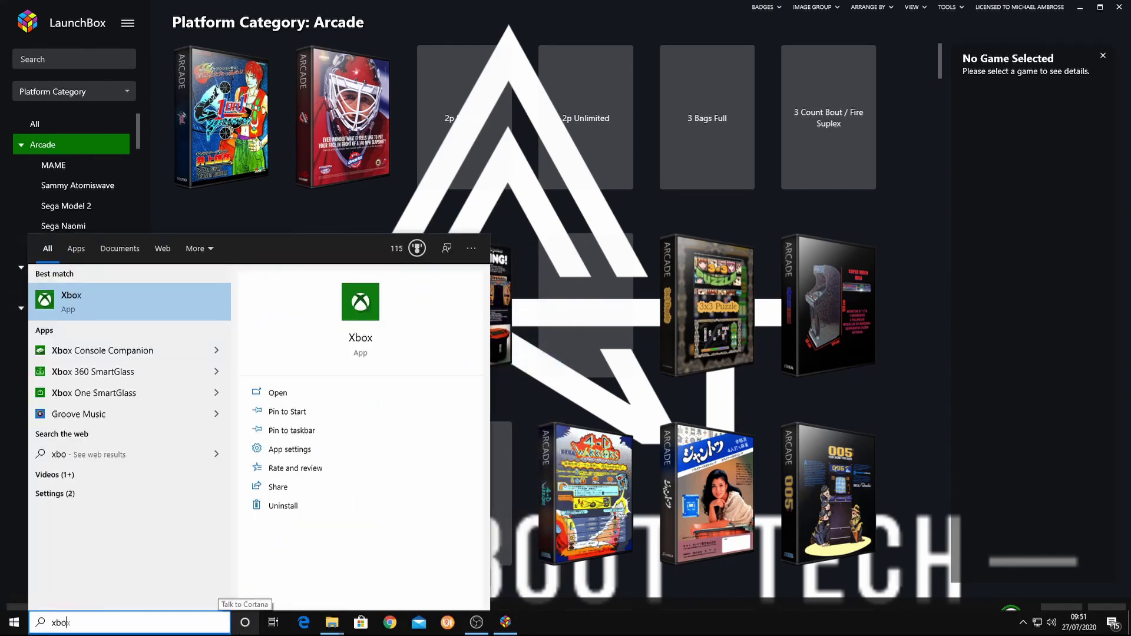
{"action": "key", "text": "Return"}
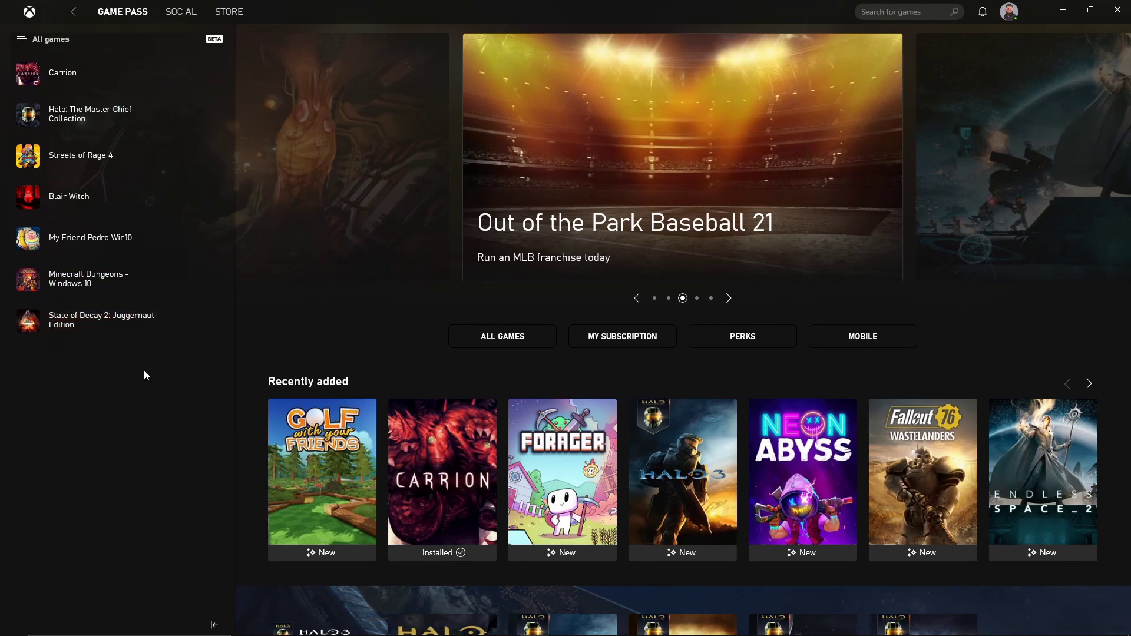
View the game pages of State of Decay 2: Juggernaut Edition and Halo: The Master Chief Collection.
{"action": "left_click", "coordinate": [119, 330]}
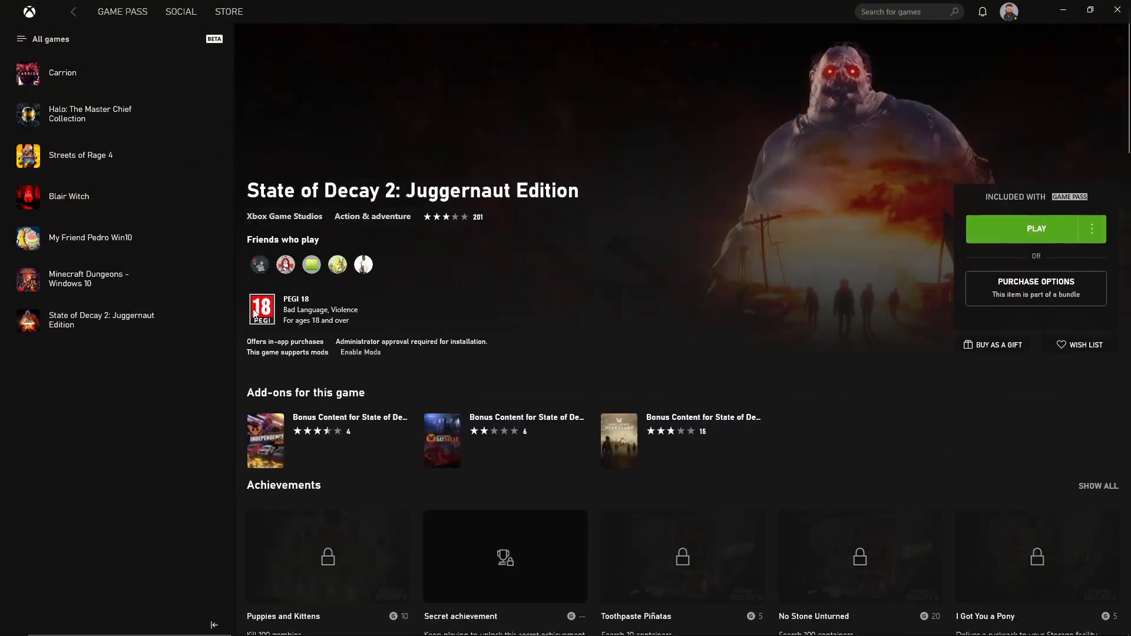
{"action": "left_click", "coordinate": [93, 110]}
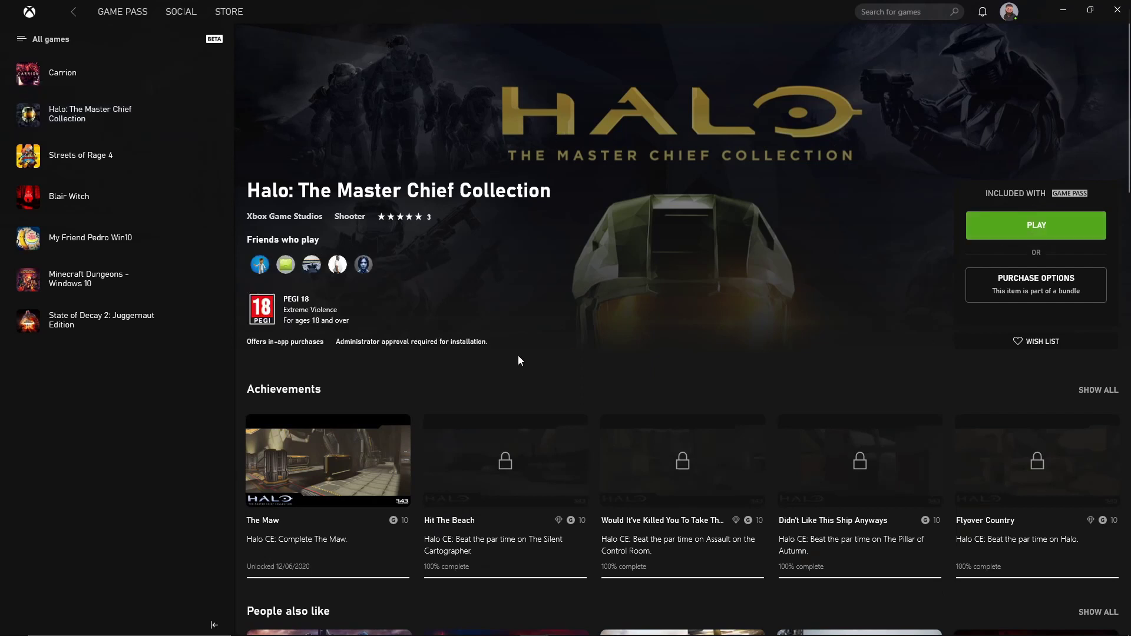
{"action": "mouse_move", "coordinate": [161, 633]}
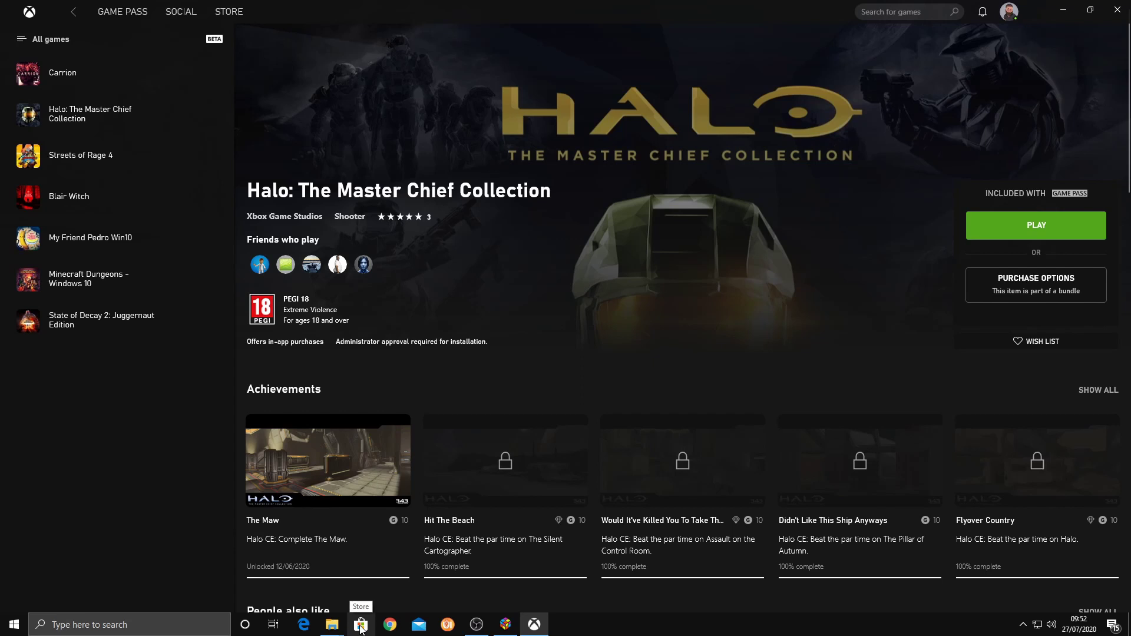
{"action": "left_click", "coordinate": [361, 625]}
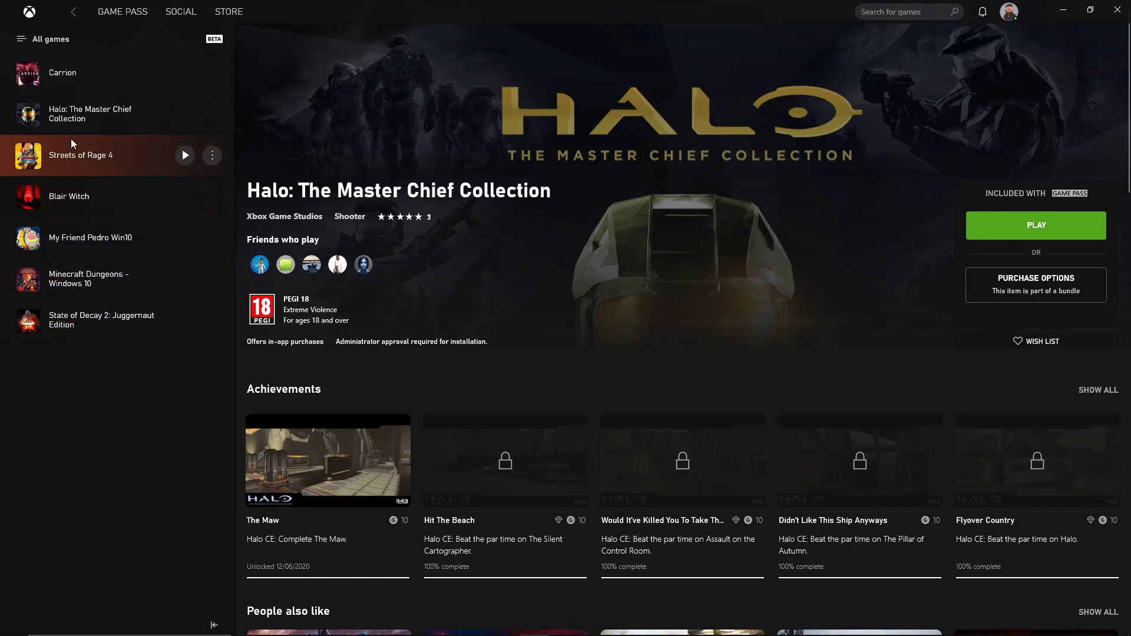
Open the Windows Run dialog and run shell:AppsFolder to open the Applications folder.
{"action": "mouse_move", "coordinate": [130, 633]}
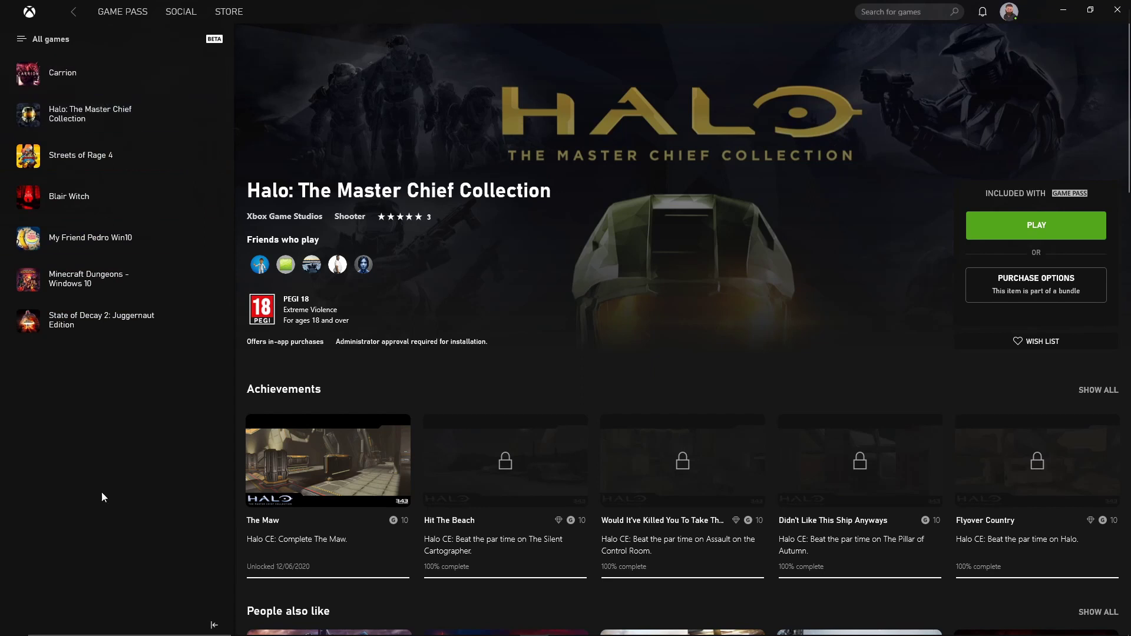
{"action": "left_click", "coordinate": [102, 626]}
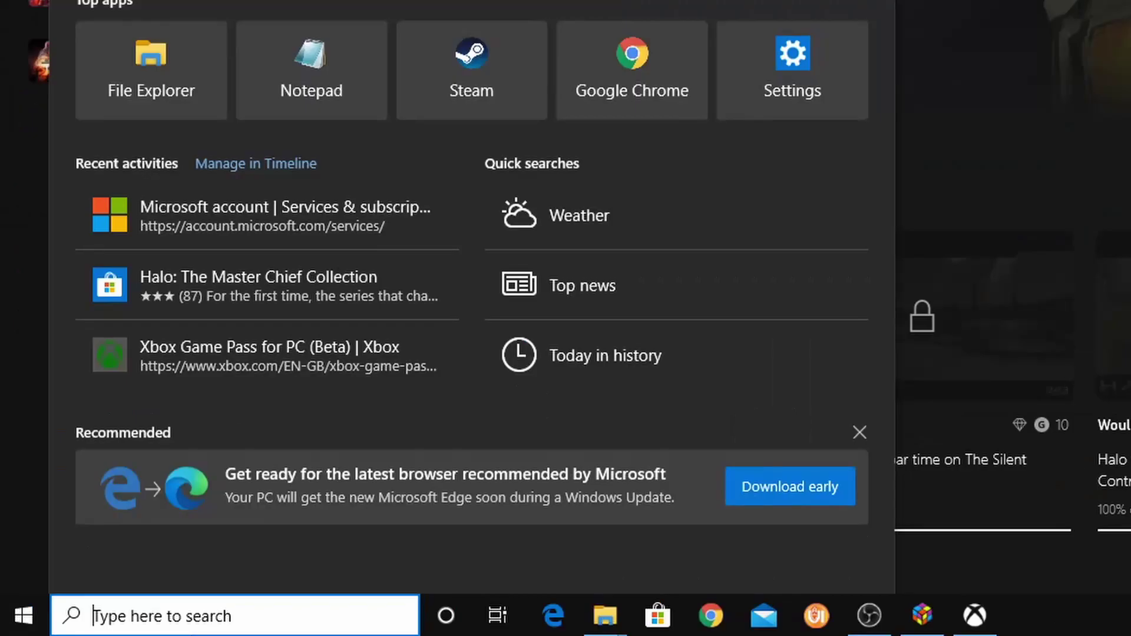
{"action": "type", "text": "run"}
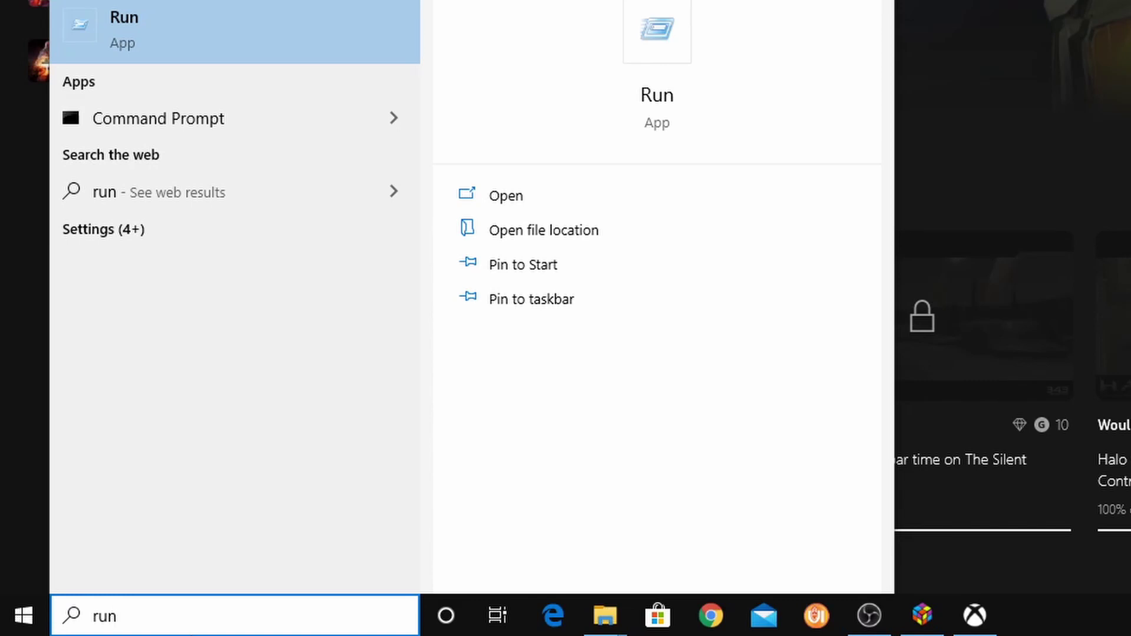
{"action": "key", "text": "Return"}
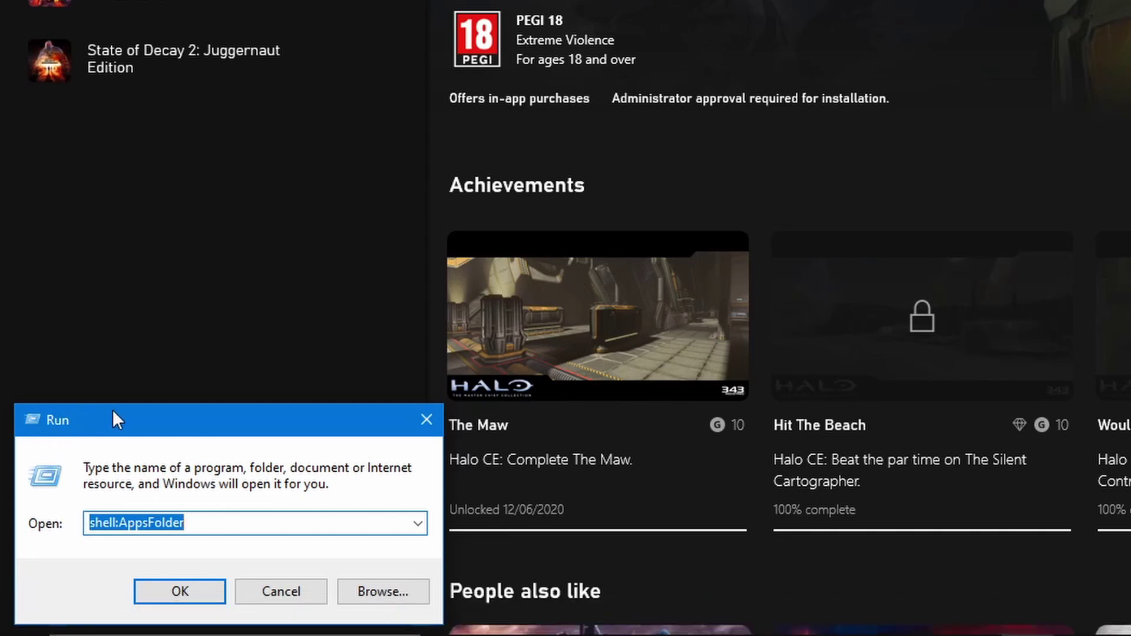
{"action": "left_click_drag", "start_coordinate": [112, 409], "coordinate": [150, 178]}
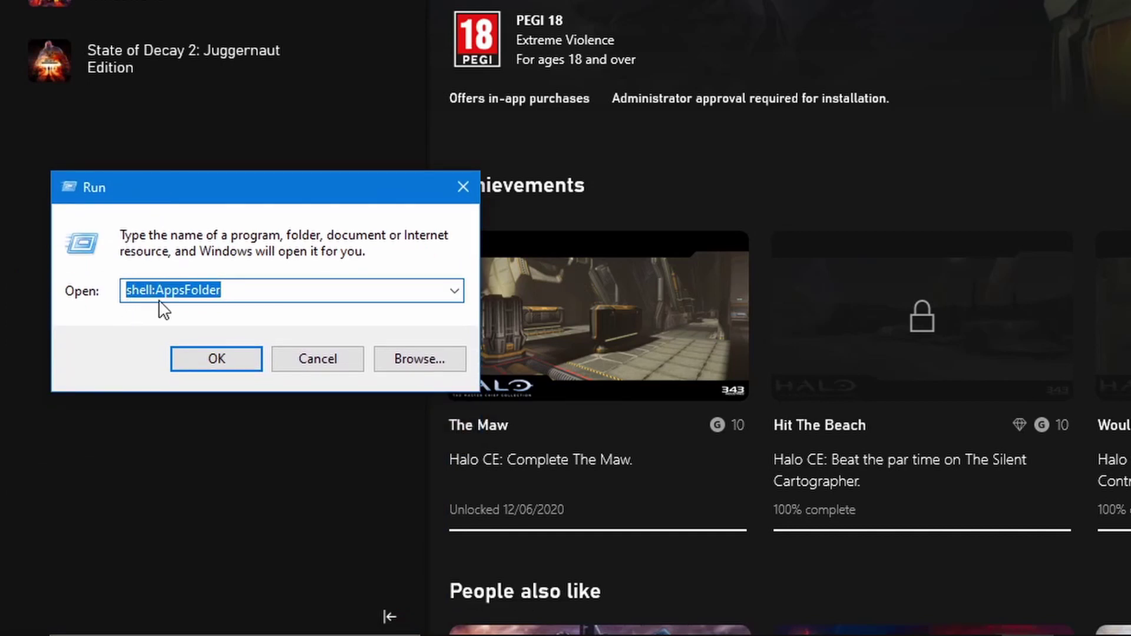
{"action": "left_click", "coordinate": [243, 358]}
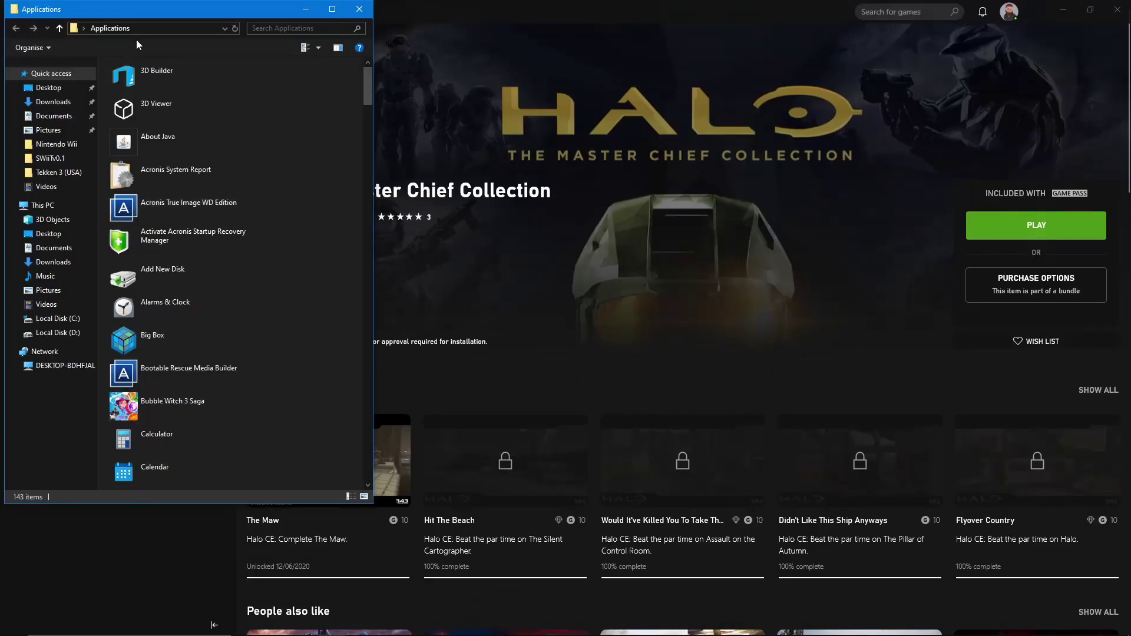
Maximise the Applications window and create a desktop shortcut for Carrion.
{"action": "left_click", "coordinate": [332, 9]}
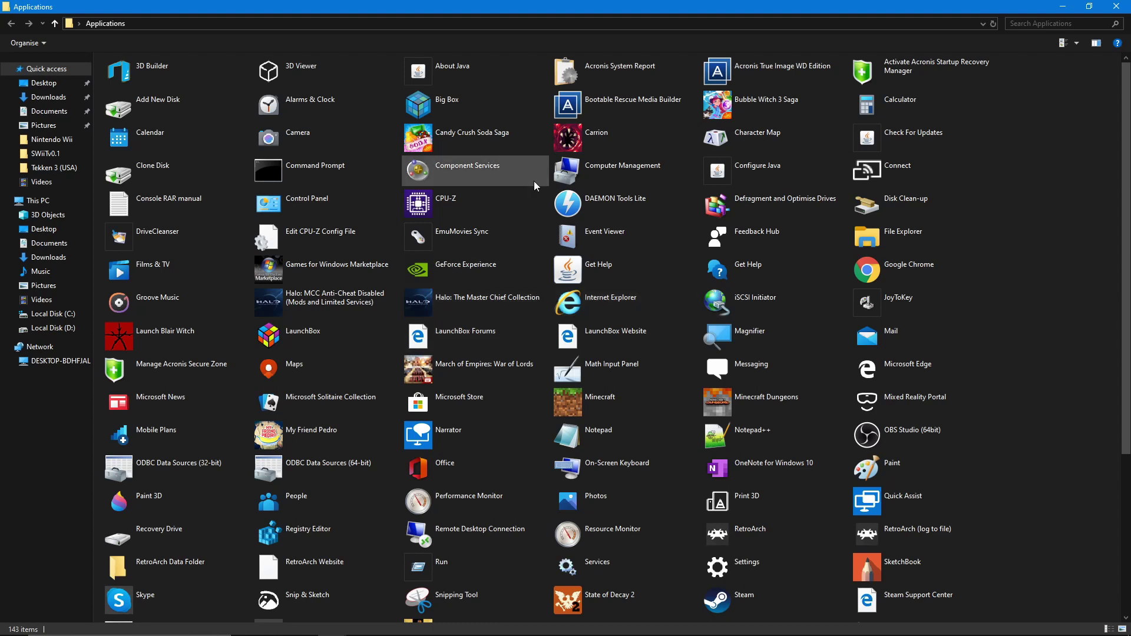
{"action": "right_click", "coordinate": [590, 144]}
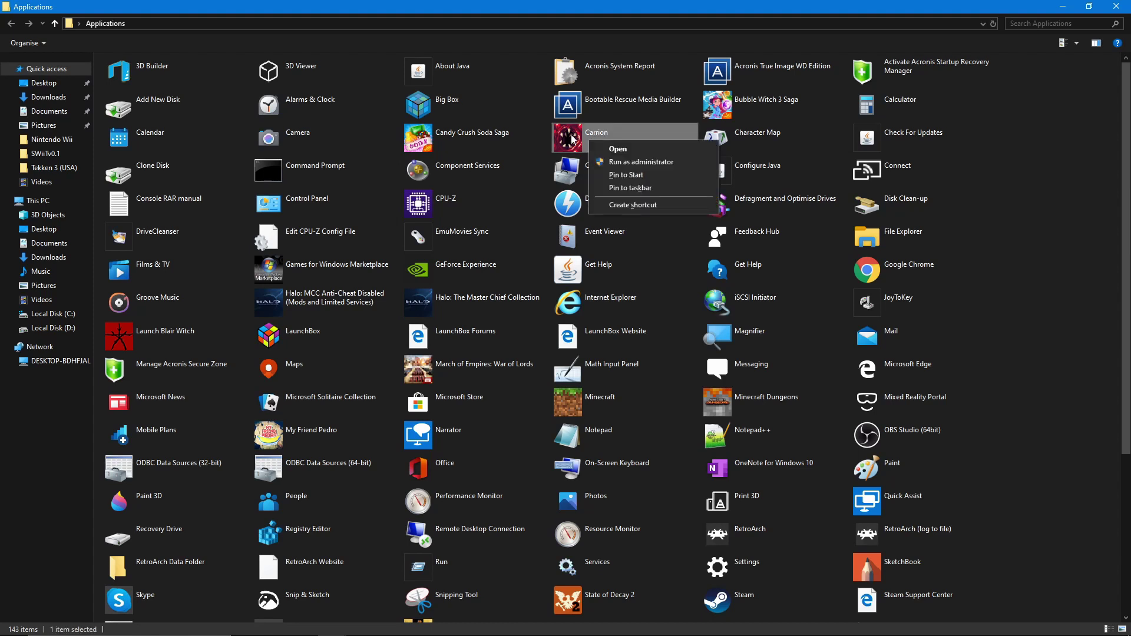
{"action": "left_click", "coordinate": [624, 205]}
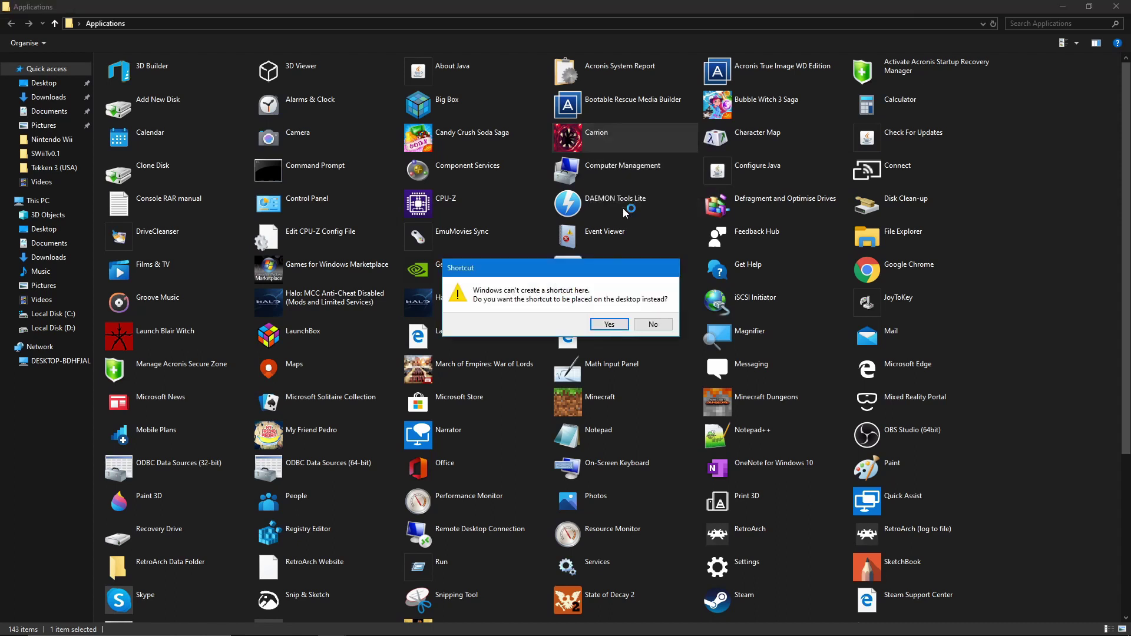
{"action": "left_click", "coordinate": [608, 325]}
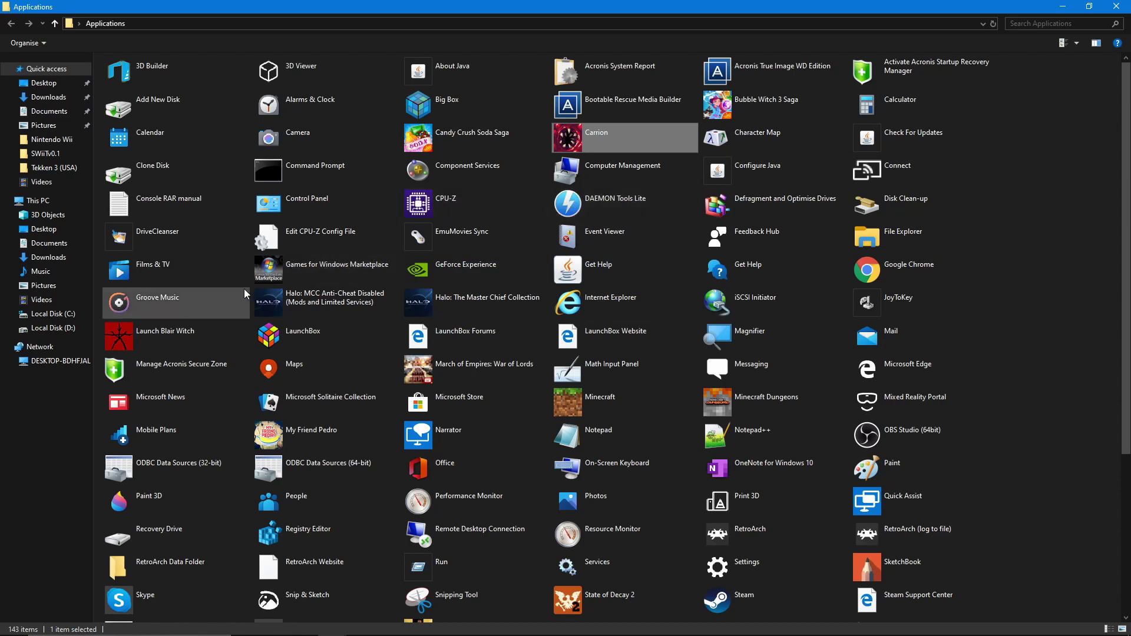
Create desktop shortcuts for Launch Blair Witch, Halo: The Master Chief Collection, Minecraft Dungeons and My Friend Pedro.
{"action": "right_click", "coordinate": [183, 338]}
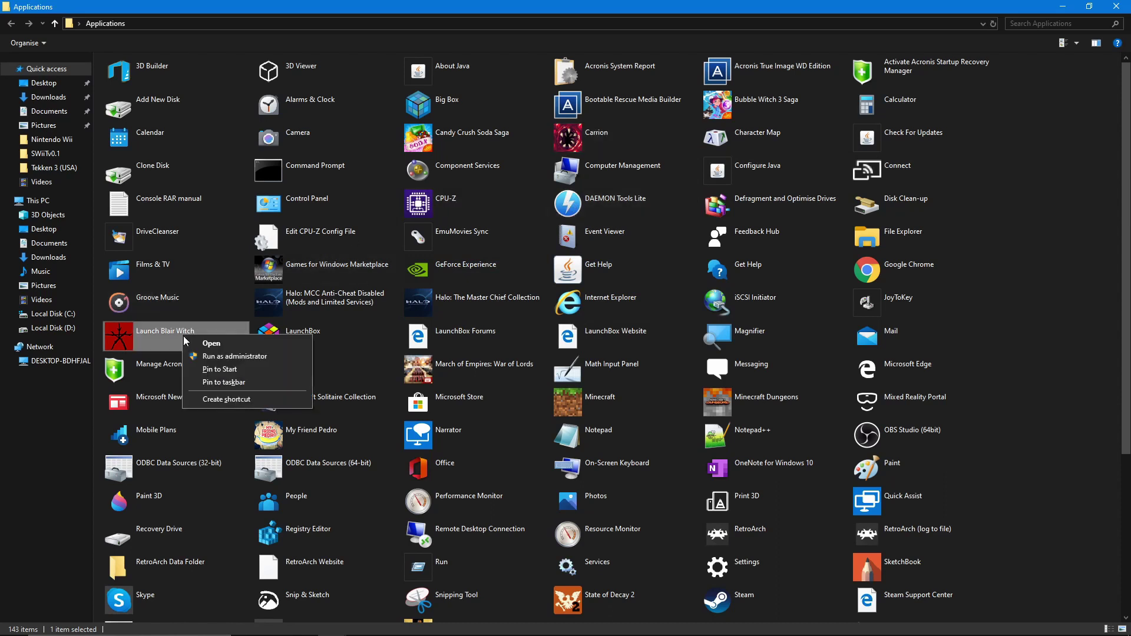
{"action": "right_click", "coordinate": [503, 302]}
{"action": "left_click", "coordinate": [545, 362]}
{"action": "scroll", "coordinate": [765, 329], "scroll_direction": "down", "scroll_amount": 1}
{"action": "left_click", "coordinate": [609, 324]}
{"action": "right_click", "coordinate": [374, 396]}
{"action": "left_click", "coordinate": [412, 458]}
{"action": "left_click", "coordinate": [609, 324]}
Create desktop shortcuts for State of Decay 2 and Streets Of Rage 4.
{"action": "scroll", "coordinate": [552, 417], "scroll_direction": "down", "scroll_amount": 1}
{"action": "scroll", "coordinate": [554, 418], "scroll_direction": "down", "scroll_amount": 1}
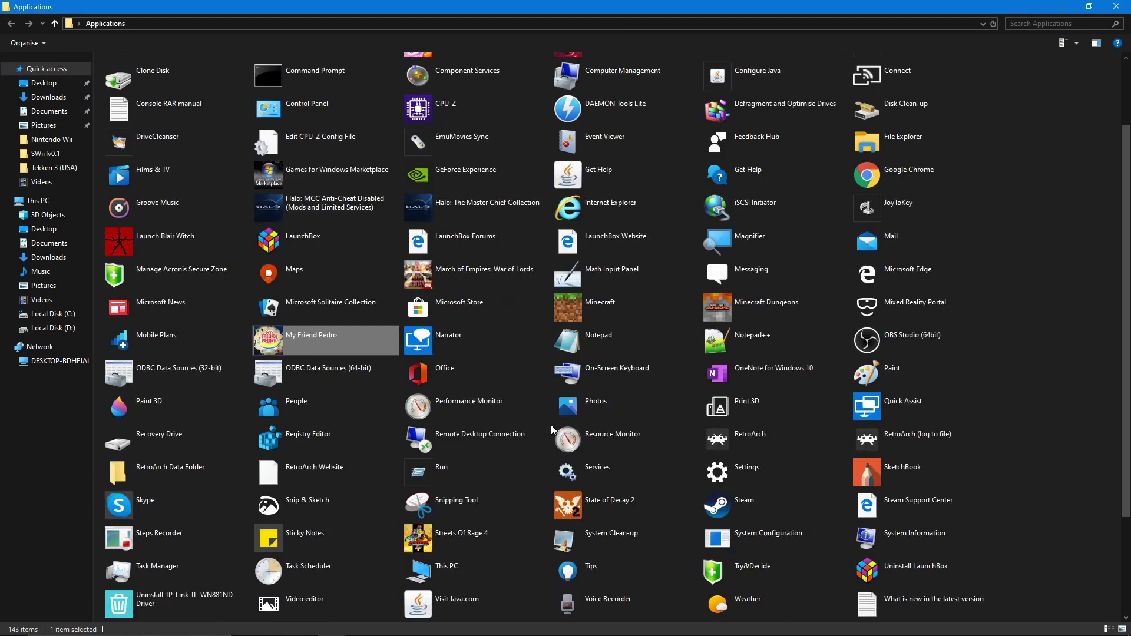
{"action": "right_click", "coordinate": [559, 492]}
{"action": "left_click", "coordinate": [600, 552]}
{"action": "left_click", "coordinate": [614, 324]}
{"action": "scroll", "coordinate": [531, 425], "scroll_direction": "down", "scroll_amount": 1}
{"action": "right_click", "coordinate": [521, 501]}
{"action": "left_click", "coordinate": [528, 551]}
{"action": "left_click", "coordinate": [611, 324]}
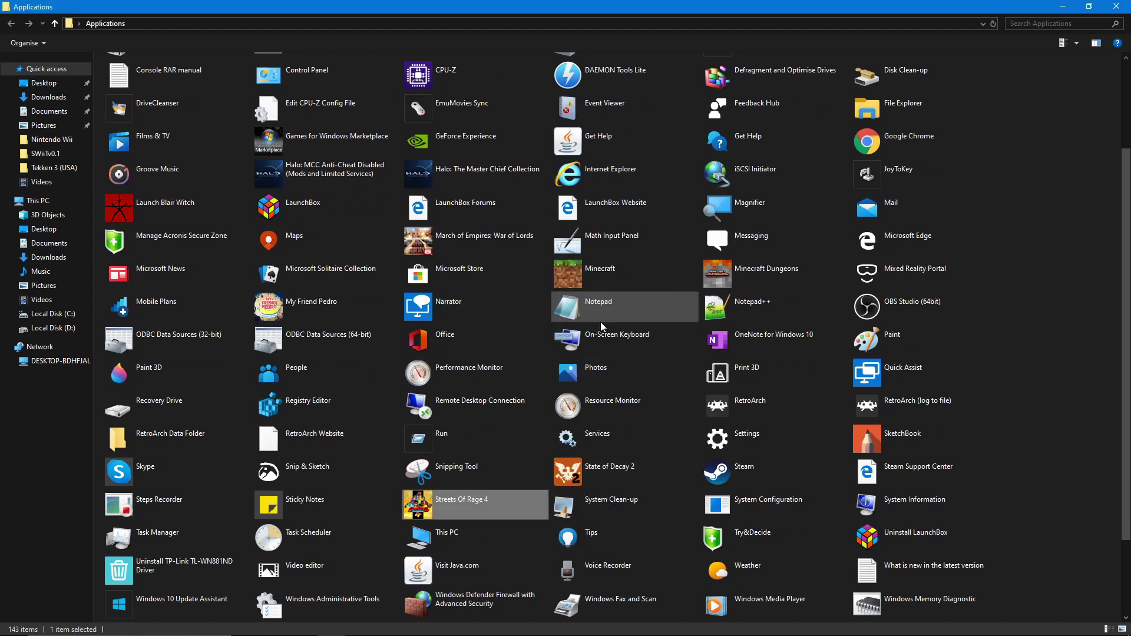
Close the Applications folder and the Xbox app, check the shortcuts on the desktop, and bring LaunchBox back up.
{"action": "left_click", "coordinate": [1116, 8]}
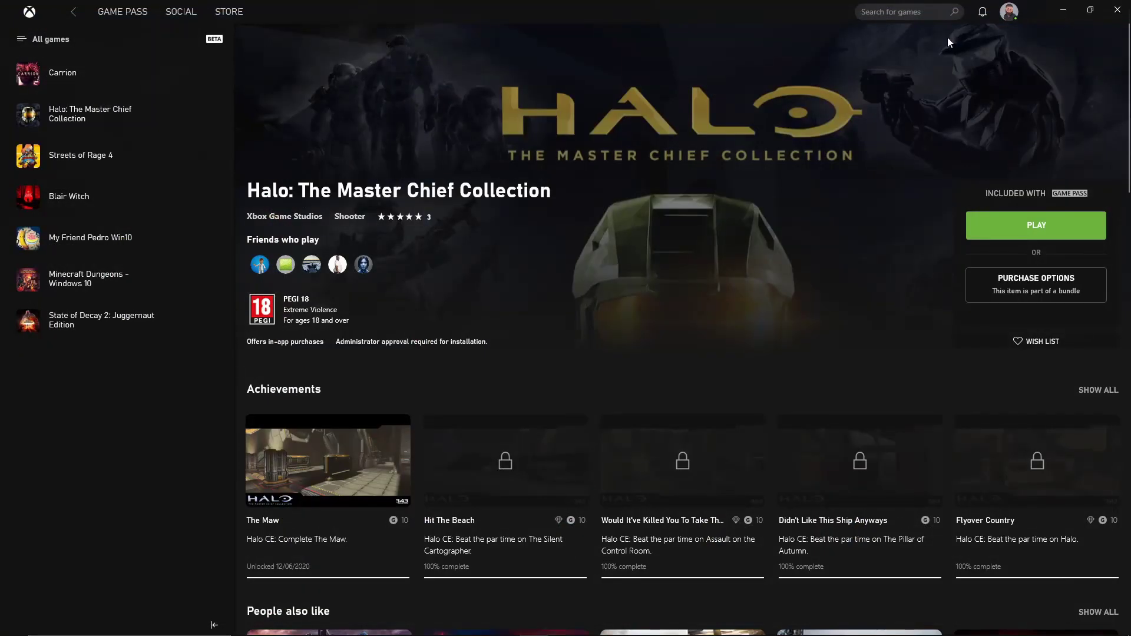
{"action": "left_click", "coordinate": [1117, 10]}
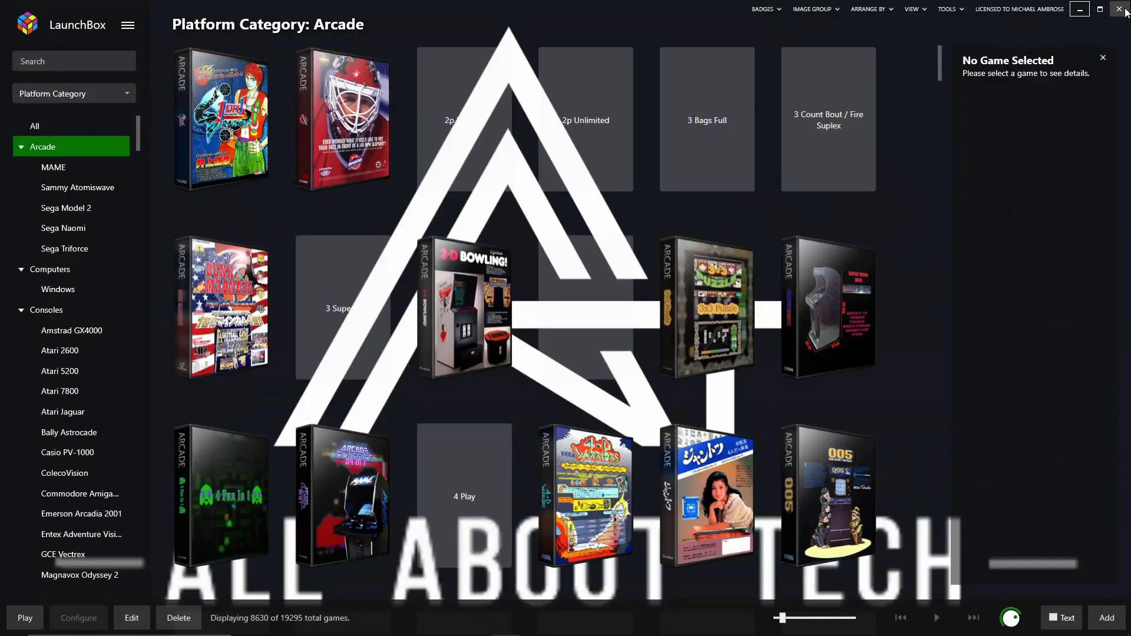
{"action": "left_click", "coordinate": [1079, 8]}
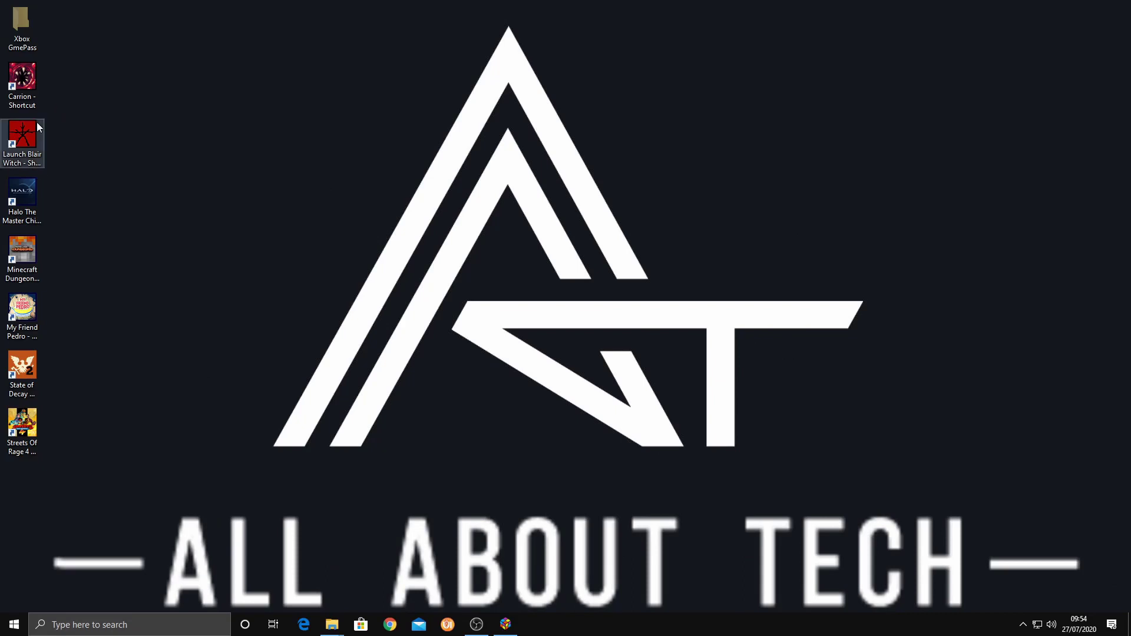
{"action": "key", "text": "alt+Tab"}
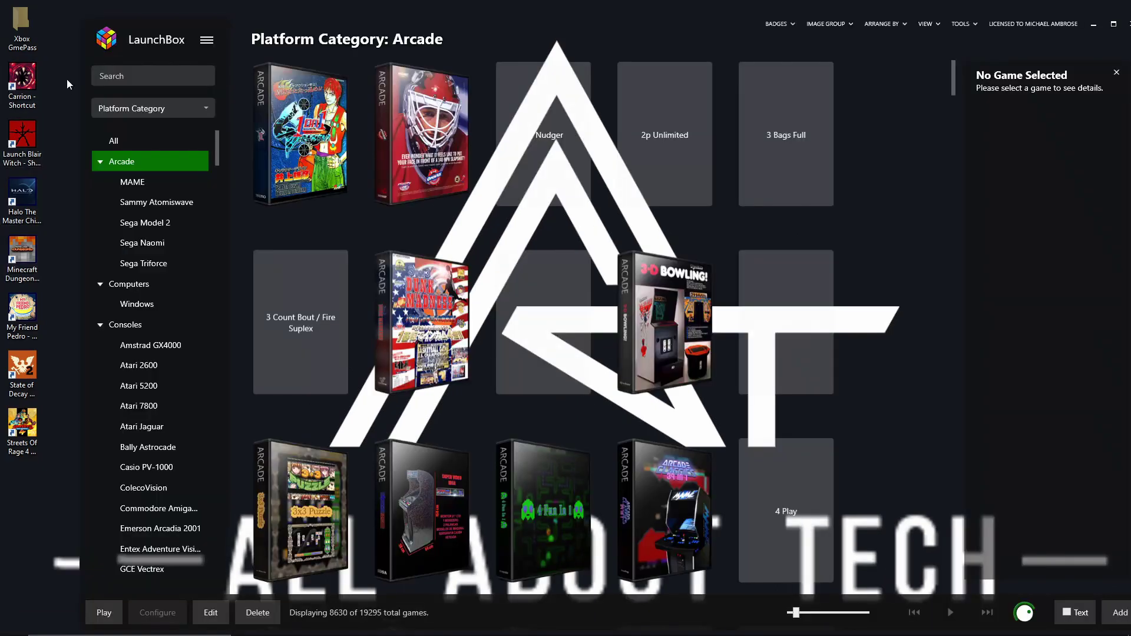
Import all seven game shortcuts from the desktop into LaunchBox, choosing None of the Above as the file type.
{"action": "left_click_drag", "start_coordinate": [55, 76], "coordinate": [17, 455]}
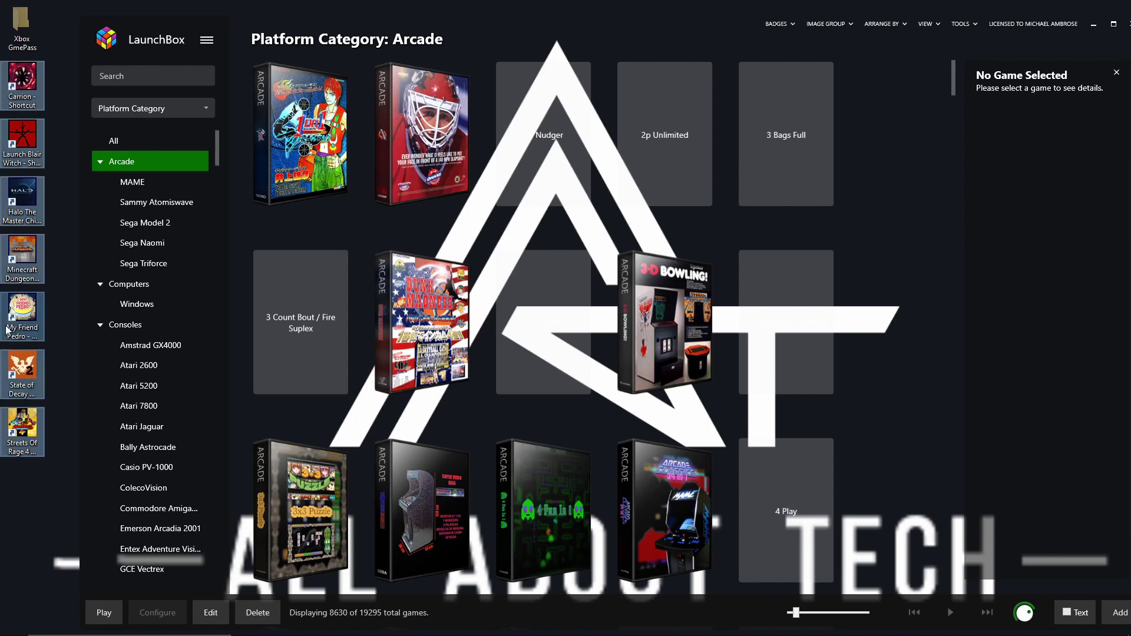
{"action": "left_click_drag", "start_coordinate": [23, 306], "coordinate": [779, 244]}
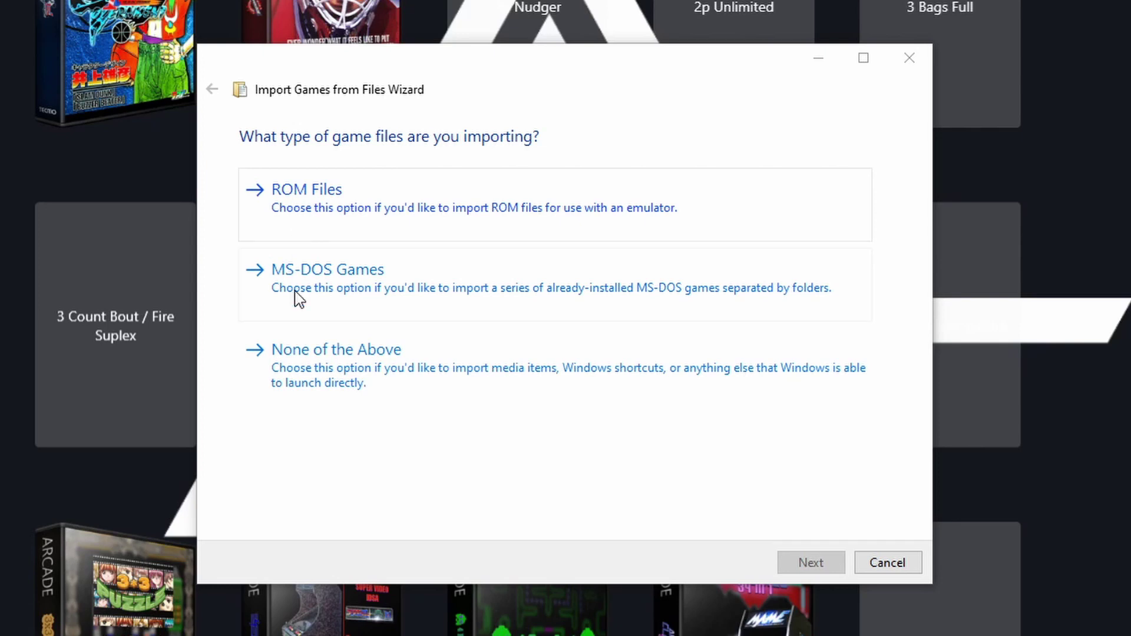
{"action": "left_click", "coordinate": [324, 379]}
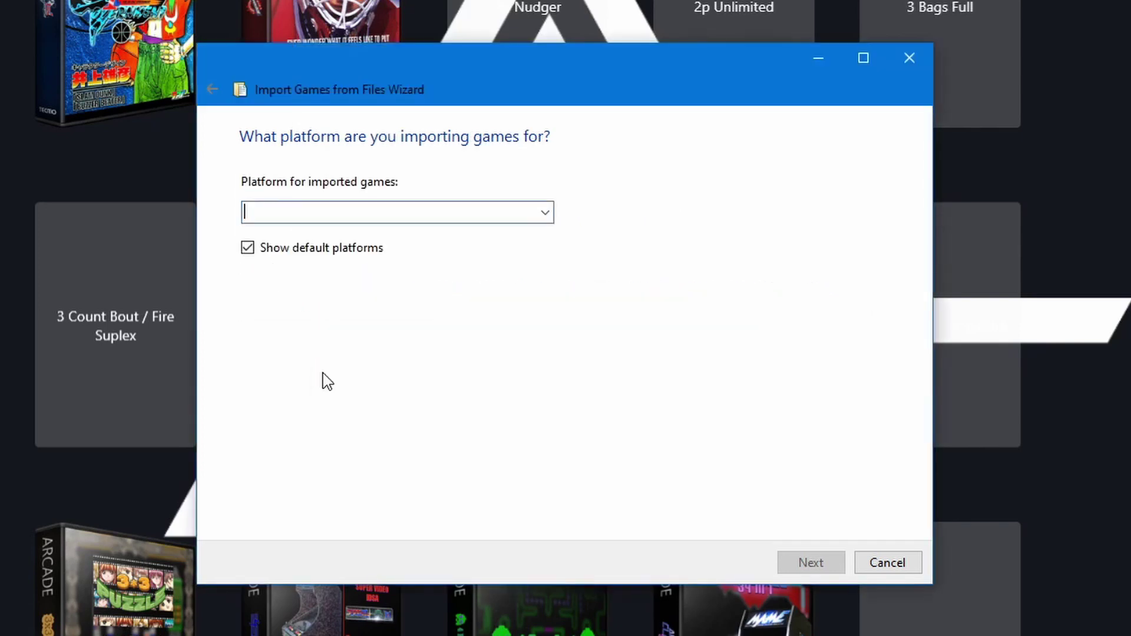
Set the import platform to Xbox Game Pass and scrape the games as Windows.
{"action": "left_click", "coordinate": [546, 213]}
{"action": "left_click_drag", "start_coordinate": [550, 291], "coordinate": [551, 635]}
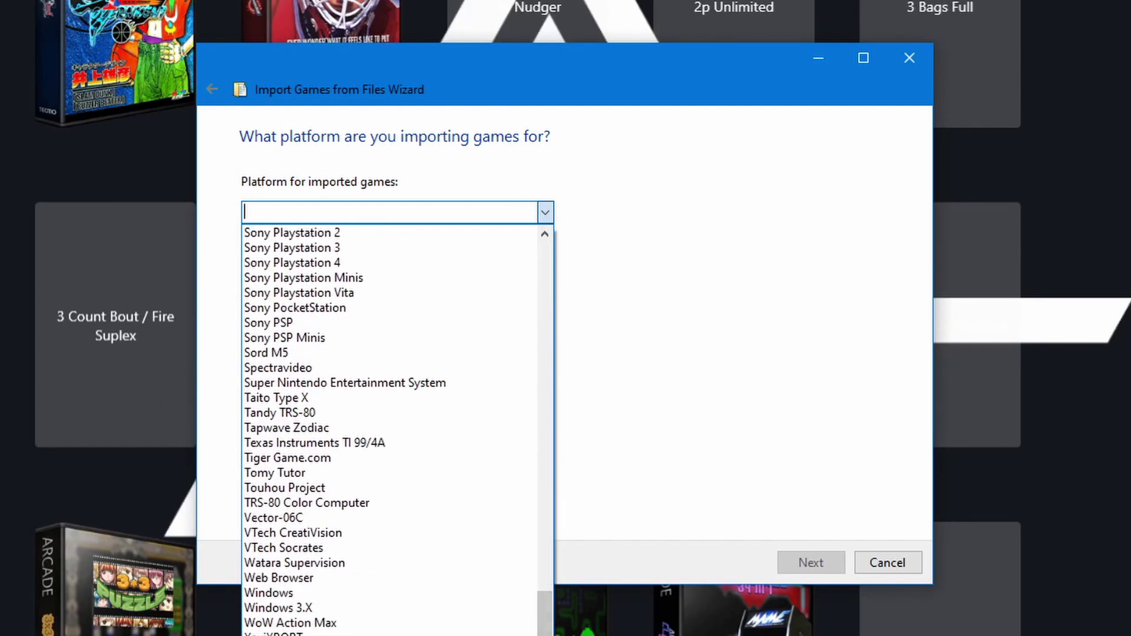
{"action": "left_click", "coordinate": [282, 635]}
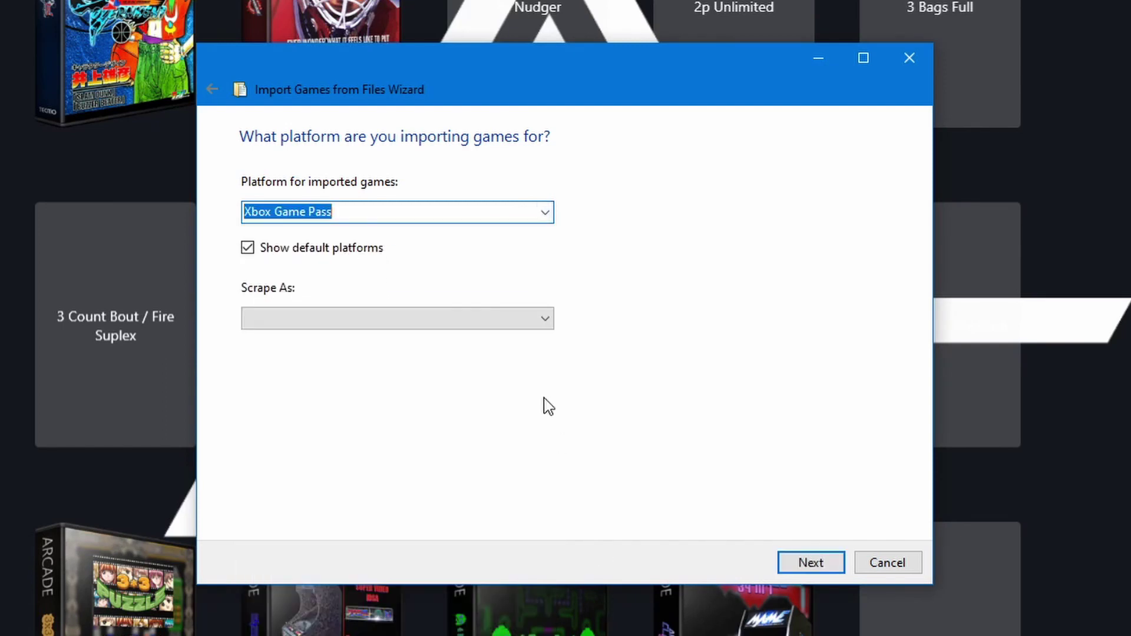
{"action": "left_click", "coordinate": [544, 321]}
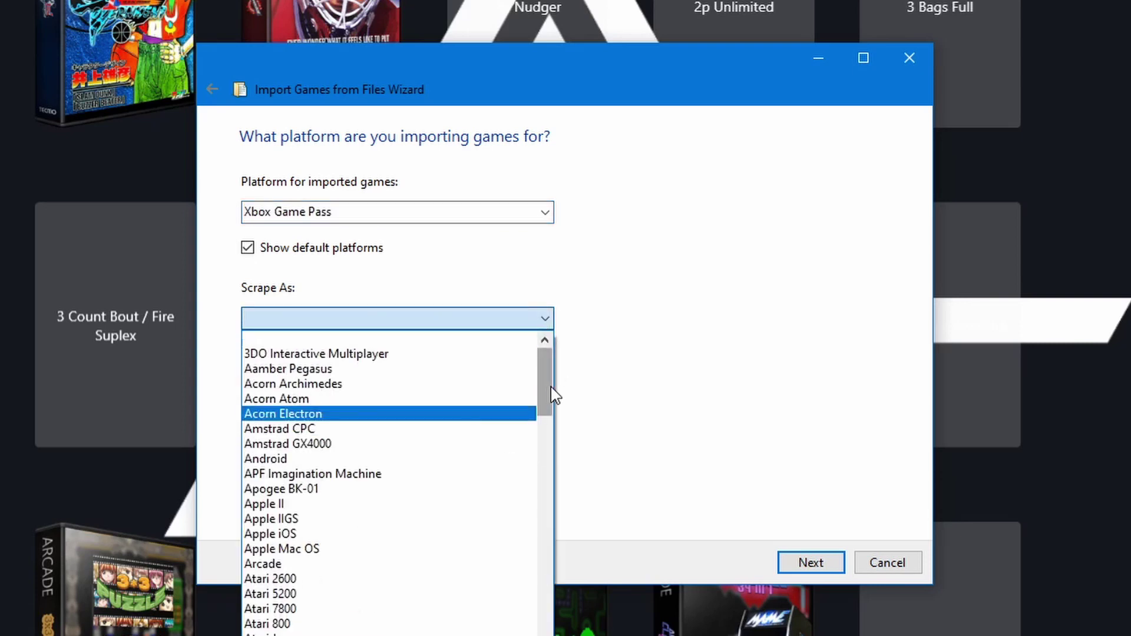
{"action": "left_click_drag", "start_coordinate": [548, 391], "coordinate": [548, 620]}
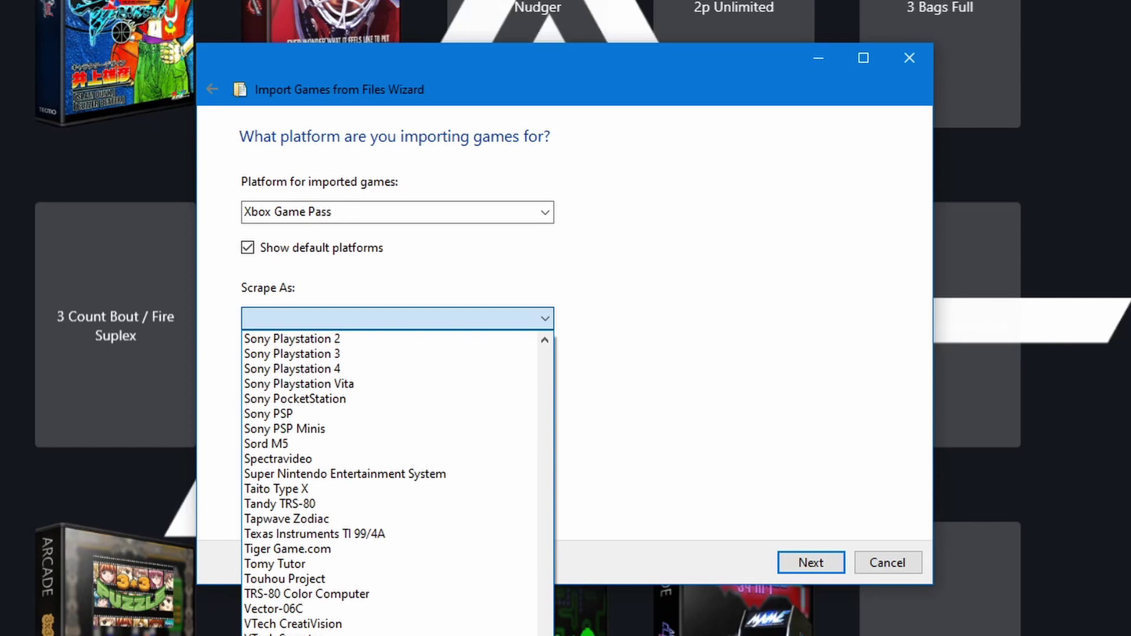
{"action": "left_click", "coordinate": [283, 630]}
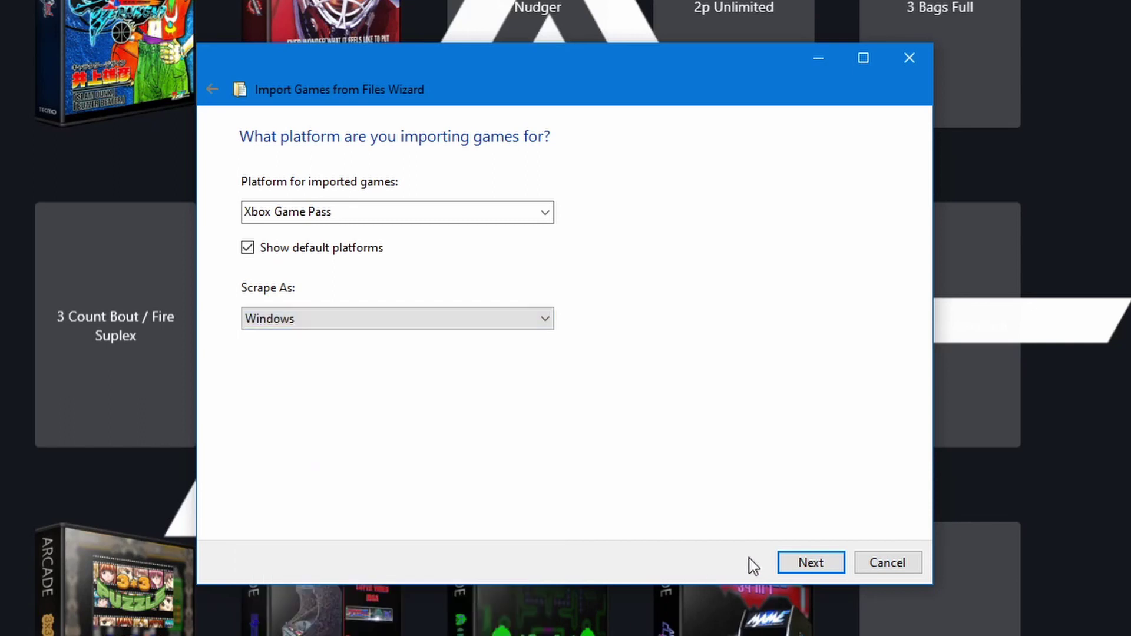
{"action": "left_click", "coordinate": [799, 564]}
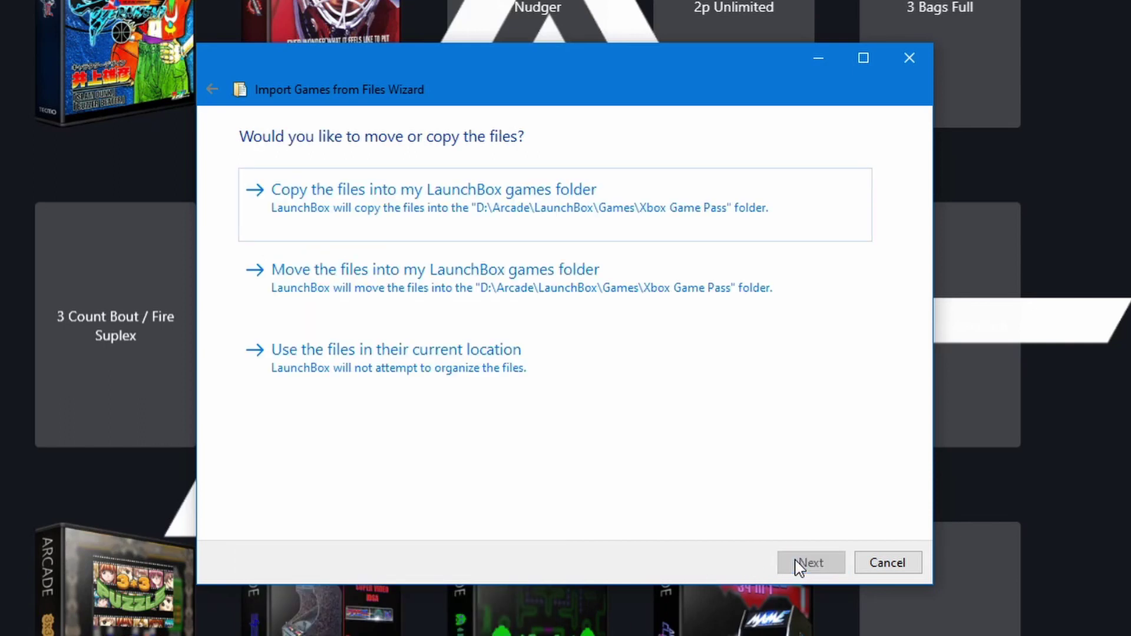
Move the files into the LaunchBox games folder, accept the default metadata and media download options, and finish the import.
{"action": "left_click", "coordinate": [406, 287]}
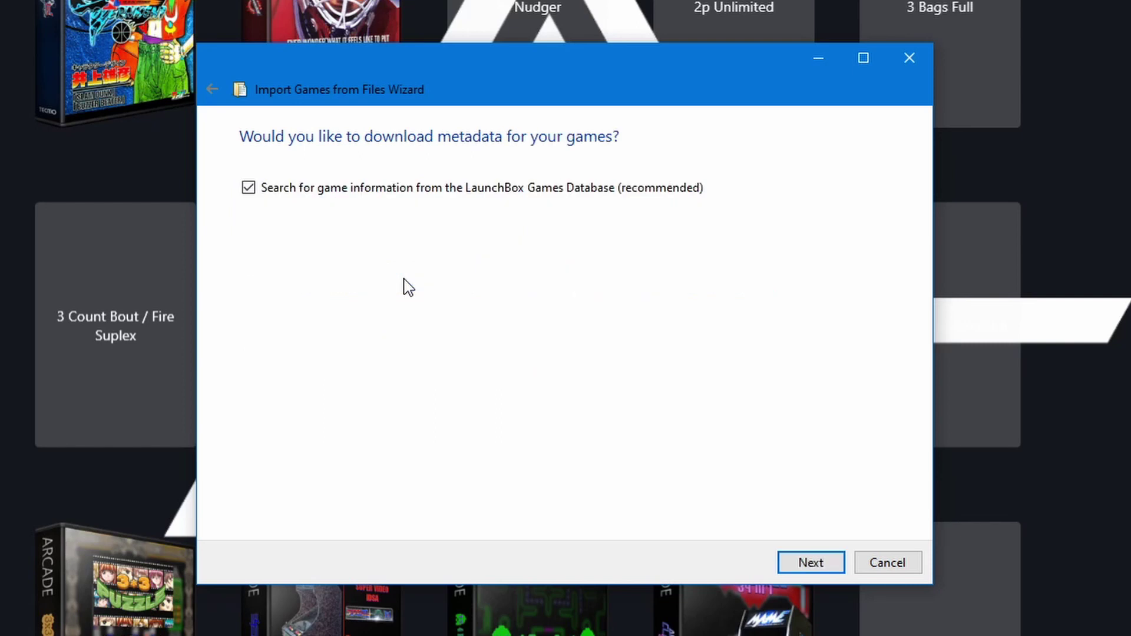
{"action": "left_click", "coordinate": [822, 569]}
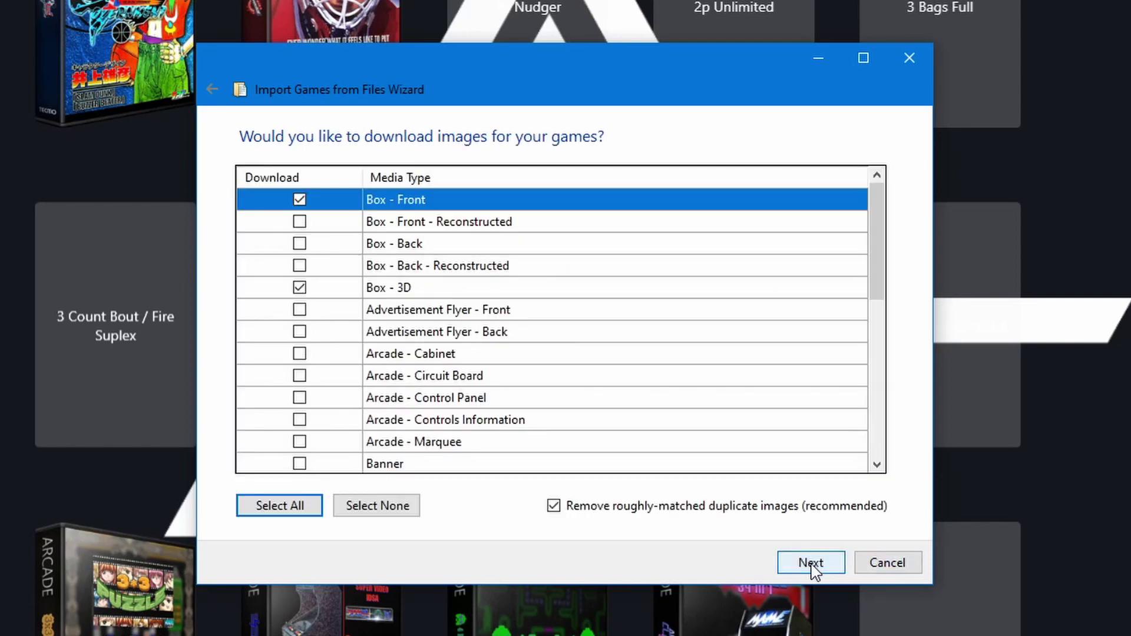
{"action": "left_click", "coordinate": [812, 564]}
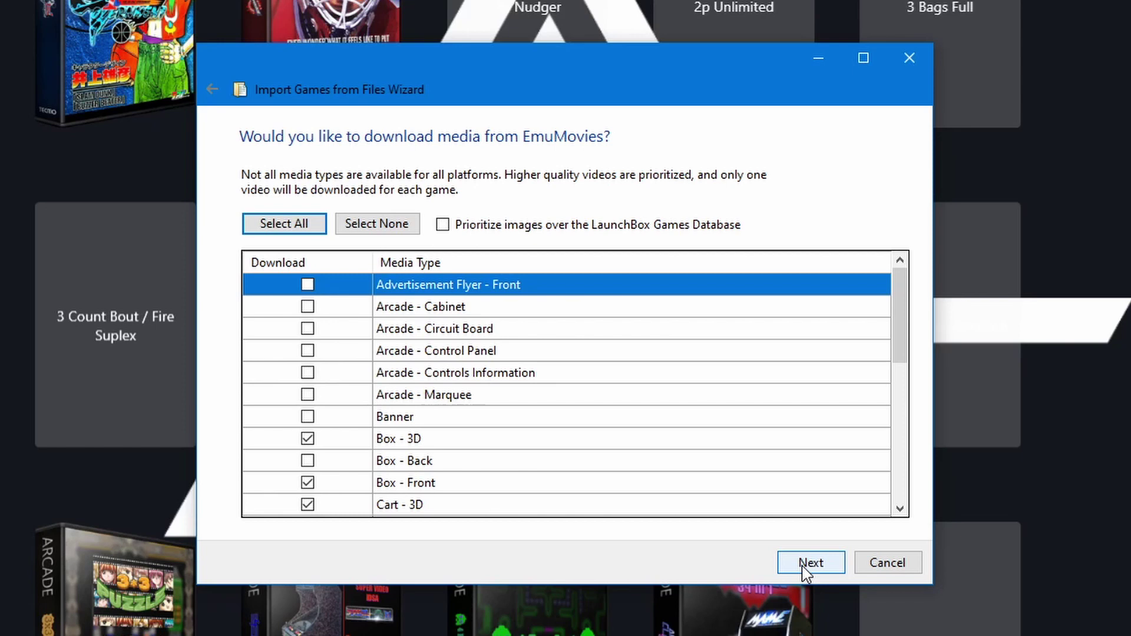
{"action": "left_click", "coordinate": [806, 567]}
{"action": "left_click", "coordinate": [805, 567]}
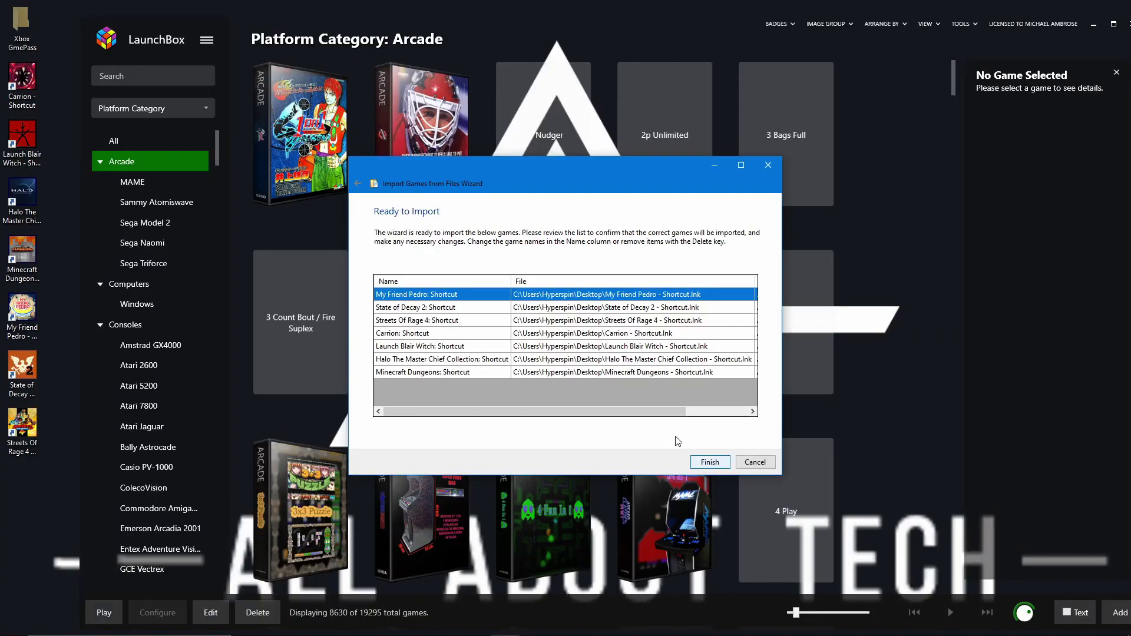
{"action": "key", "text": "Return"}
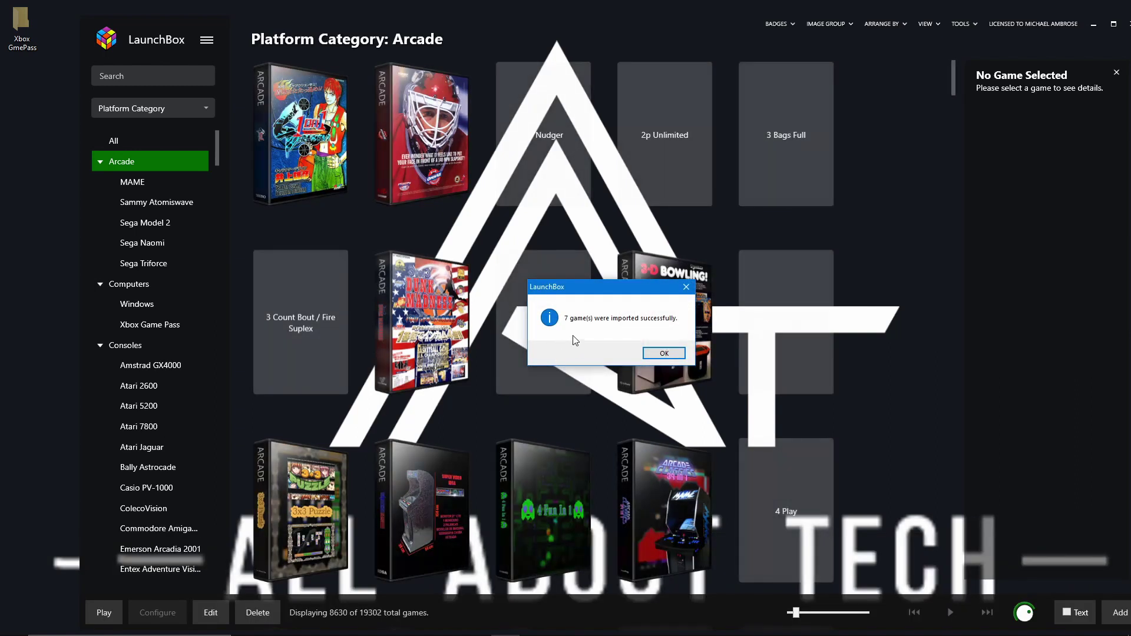
{"action": "left_click", "coordinate": [671, 352]}
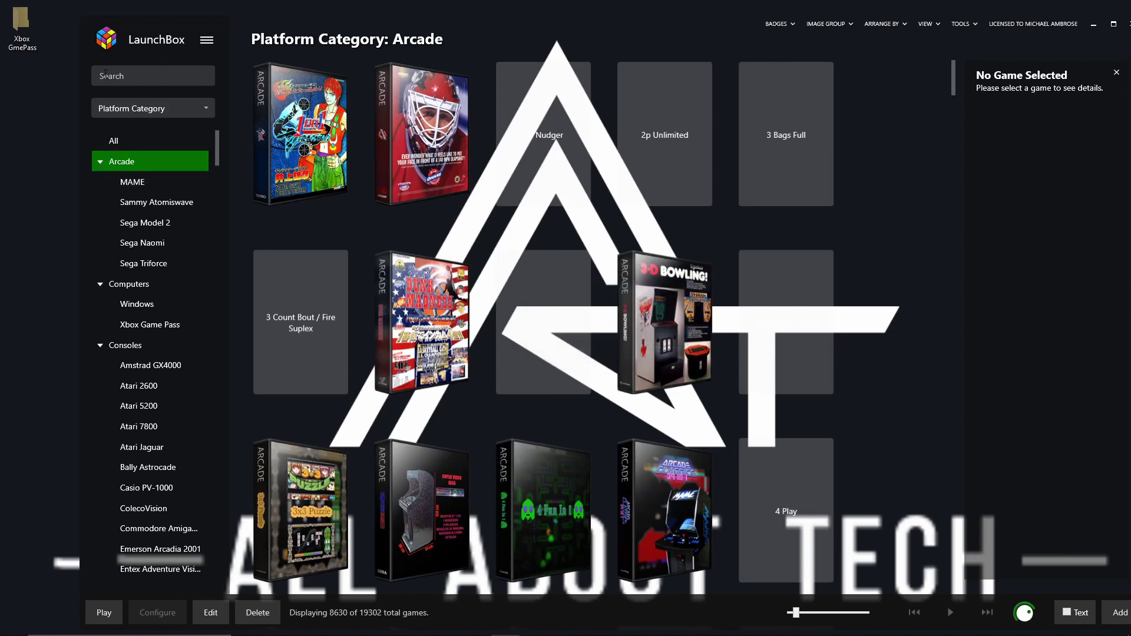
Collapse the Arcade and Consoles categories and show the Xbox Game Pass platform under Computers.
{"action": "left_click", "coordinate": [100, 163]}
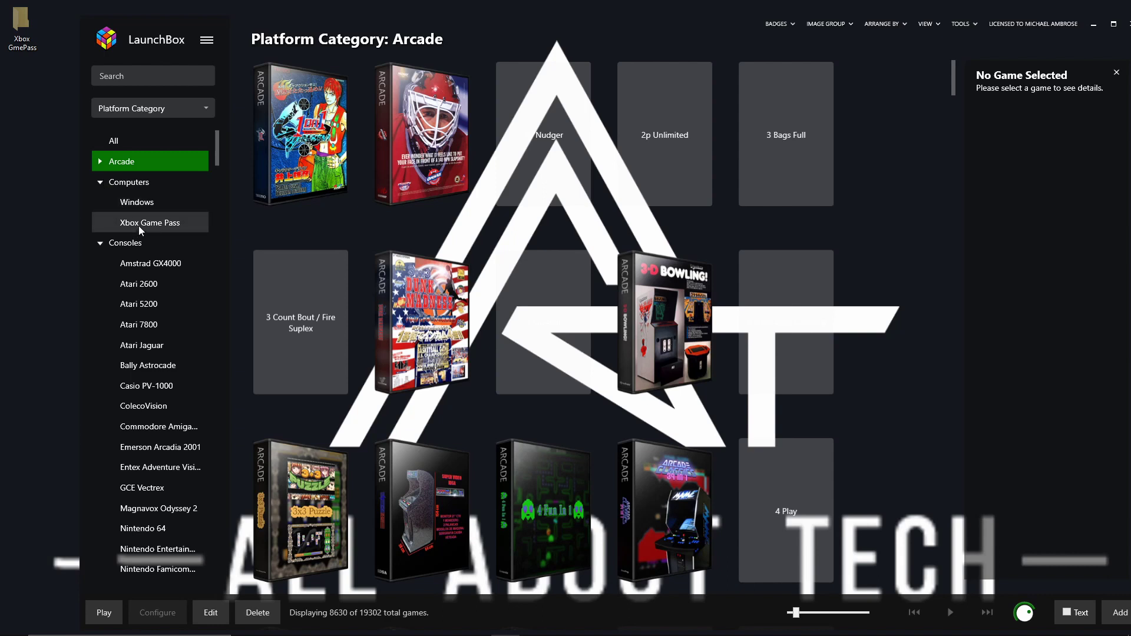
{"action": "left_click", "coordinate": [98, 245]}
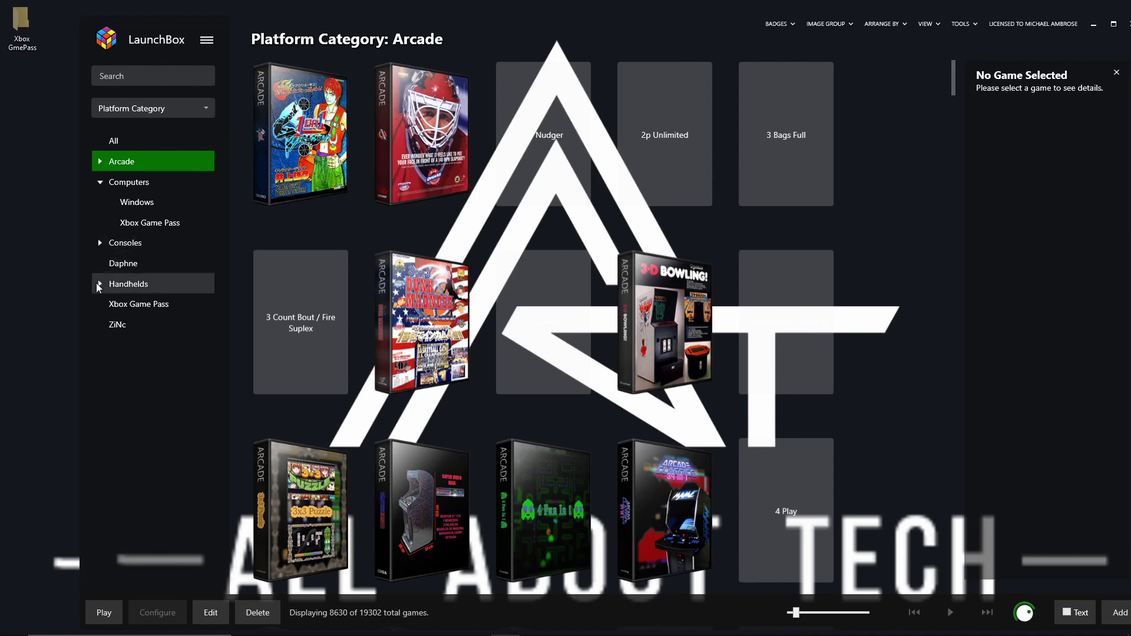
{"action": "left_click", "coordinate": [98, 285]}
{"action": "left_click", "coordinate": [98, 286]}
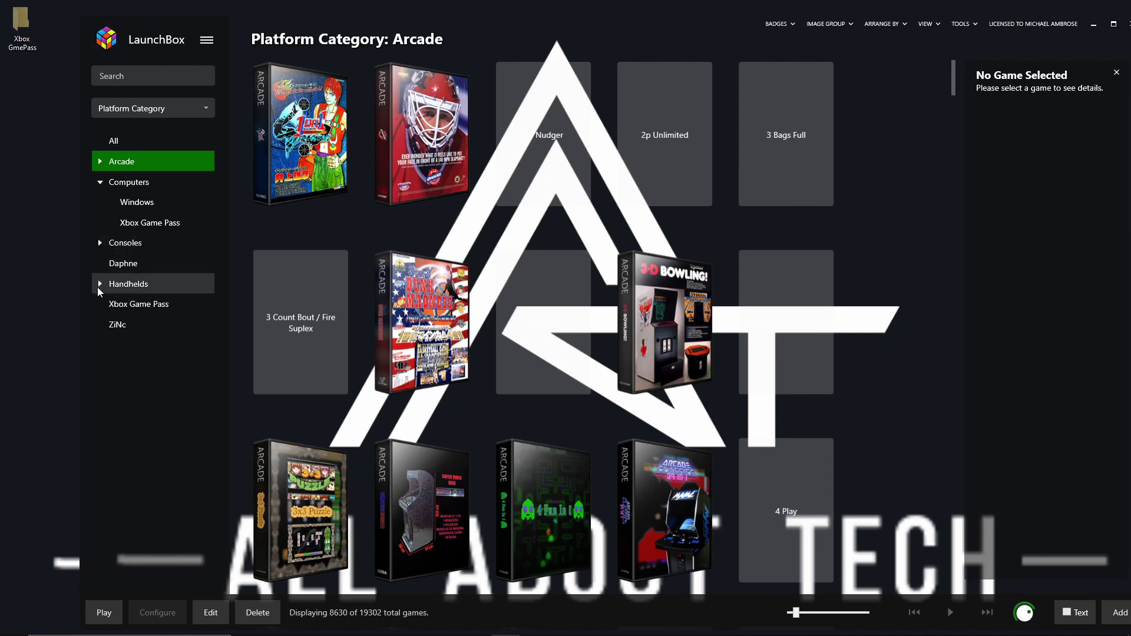
{"action": "left_click", "coordinate": [141, 224]}
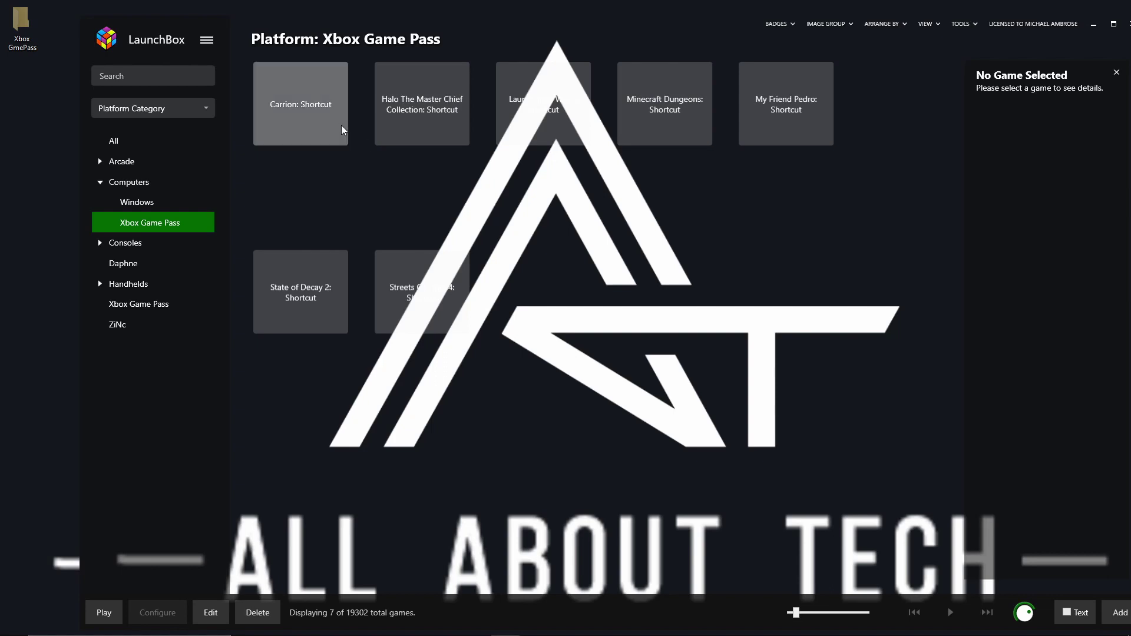
Edit the Carrion entry, retitle it Carrion, and apply the LaunchBox database metadata for Carrion (Windows).
{"action": "right_click", "coordinate": [324, 115]}
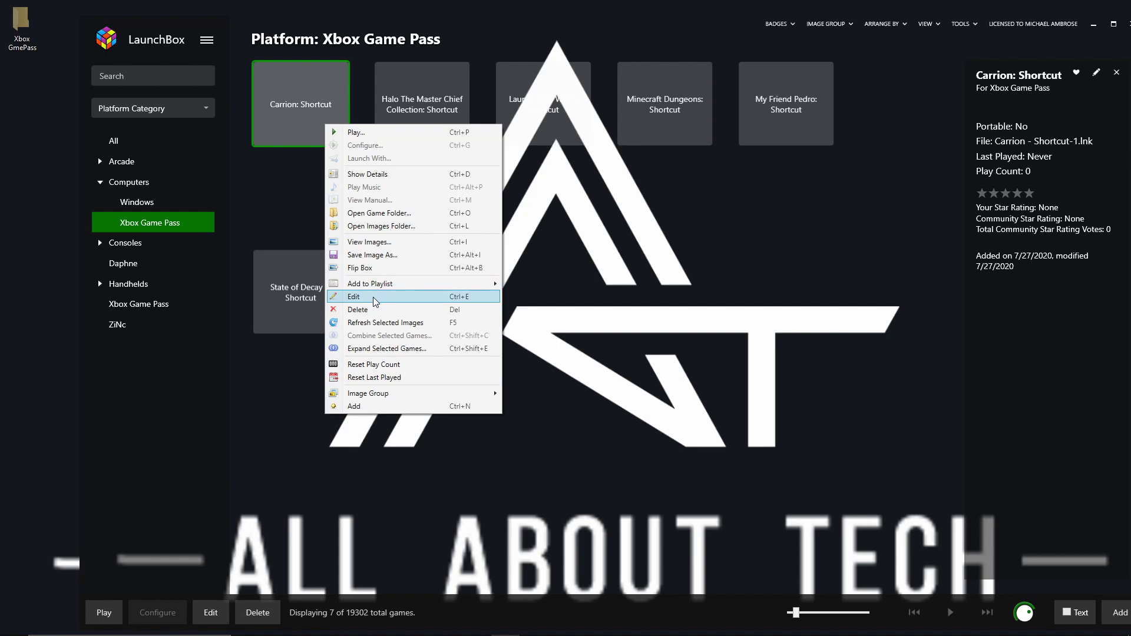
{"action": "left_click", "coordinate": [375, 301]}
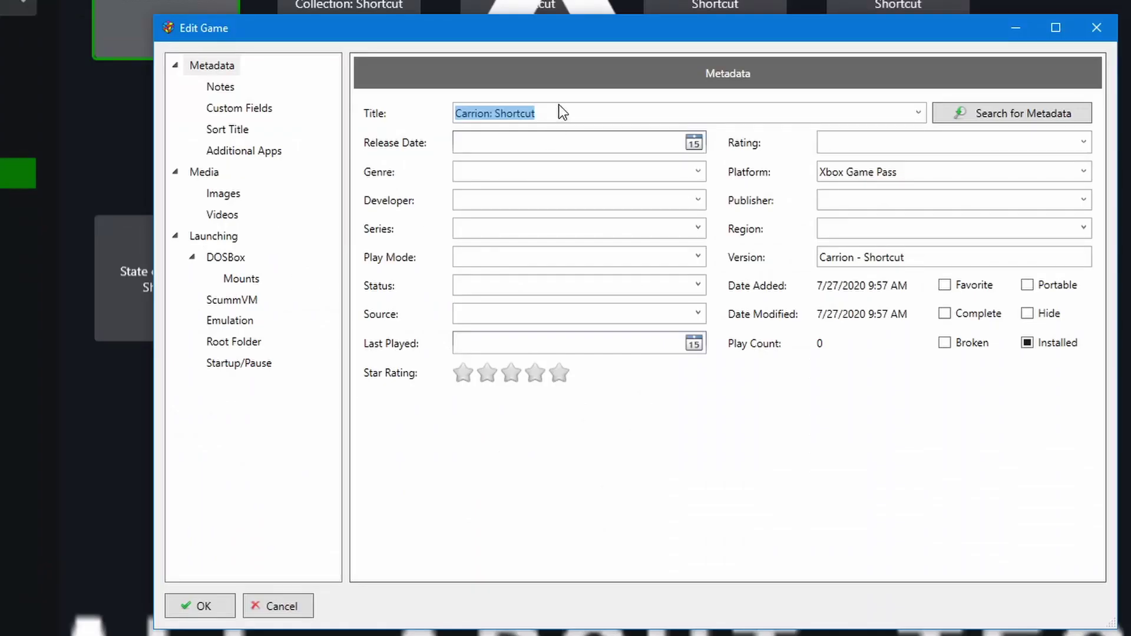
{"action": "left_click", "coordinate": [560, 111]}
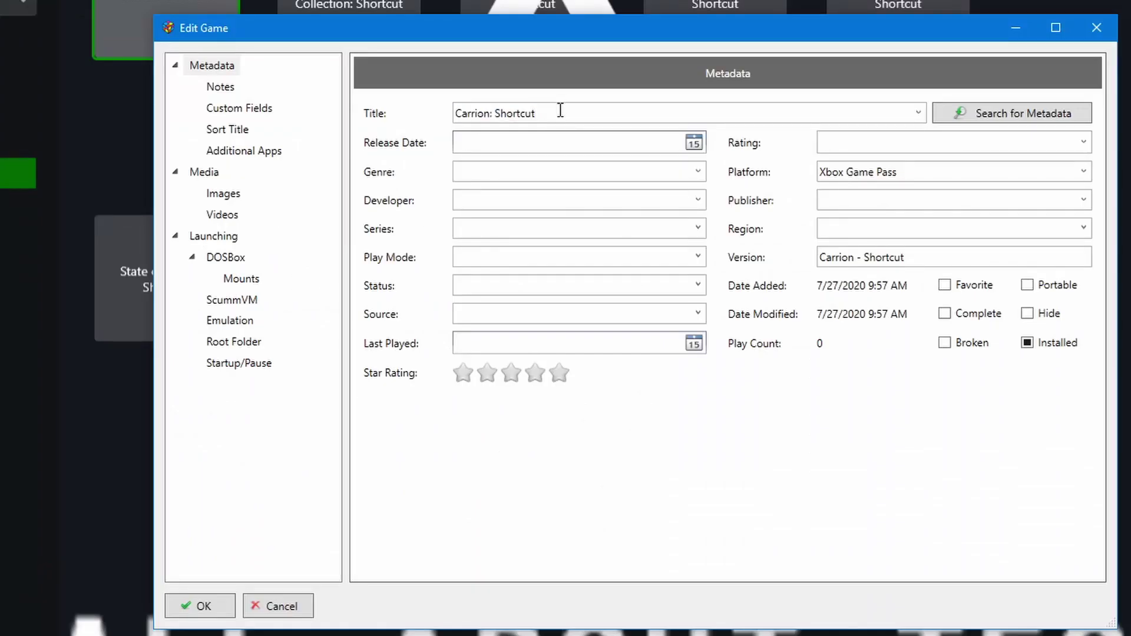
{"action": "key", "text": "BackSpace"}
{"action": "key", "text": "BackSpace"}
{"action": "key", "text": "BackSpace"}
{"action": "key", "text": "BackSpace"}
{"action": "key", "text": "BackSpace"}
{"action": "key", "text": "BackSpace"}
{"action": "left_click", "coordinate": [936, 114]}
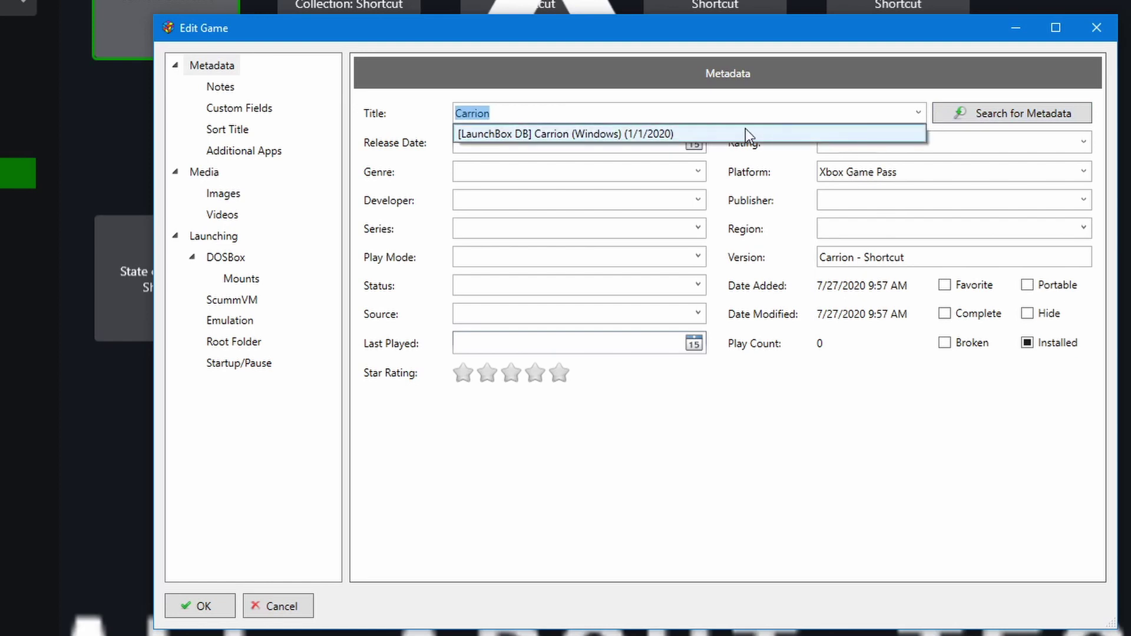
{"action": "left_click", "coordinate": [650, 134]}
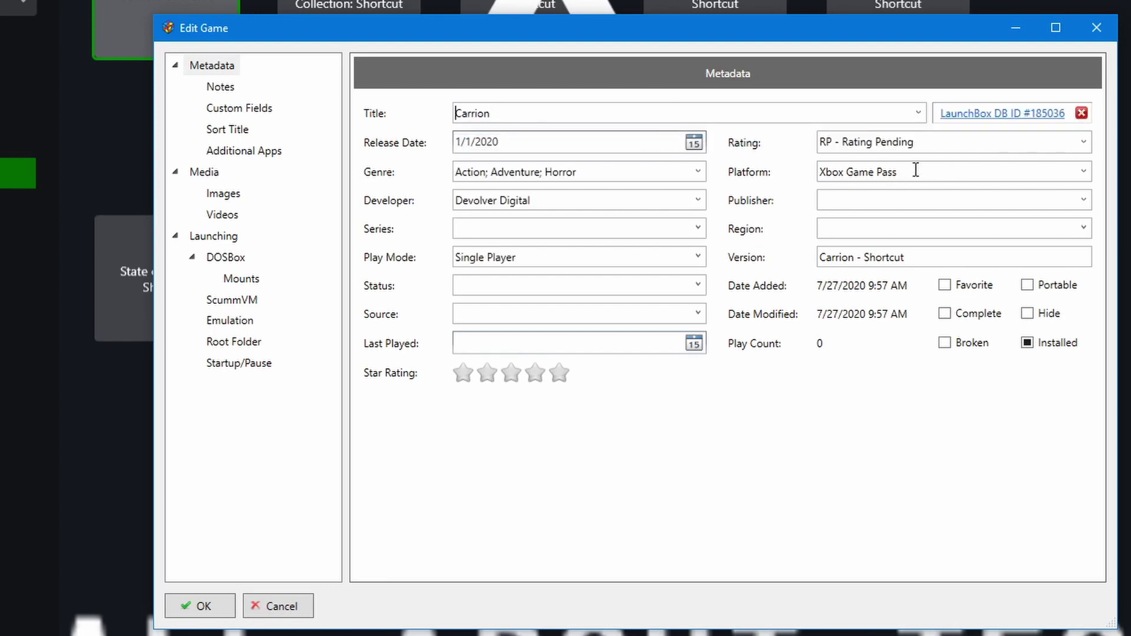
Download the box front, clear logo and gameplay screenshot media for Carrion and save the game.
{"action": "left_click", "coordinate": [213, 175]}
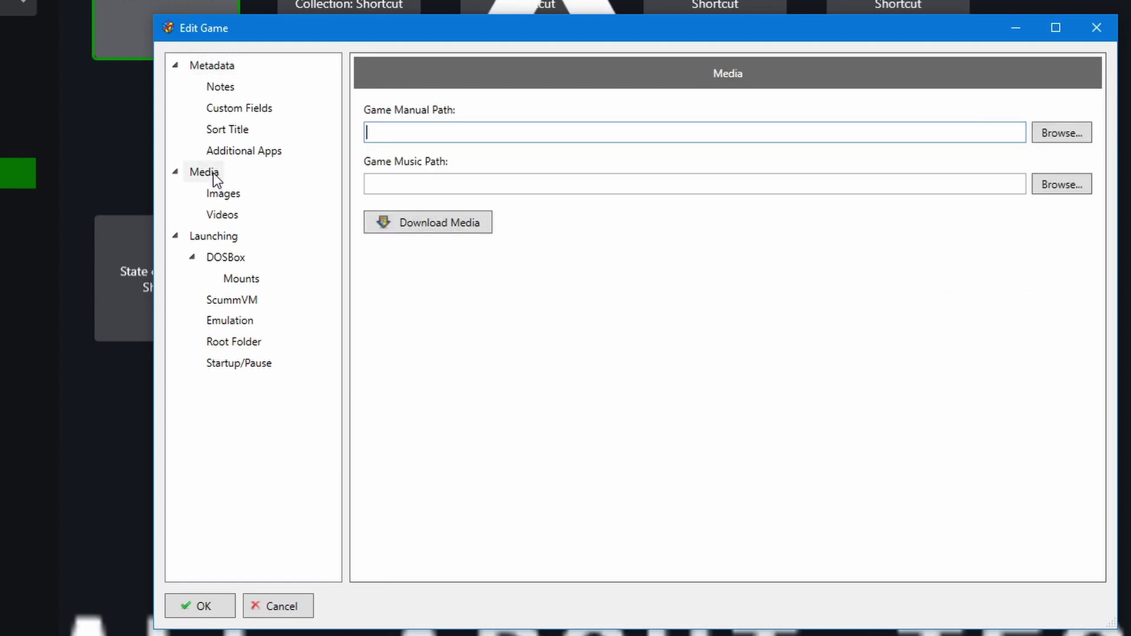
{"action": "left_click", "coordinate": [447, 227]}
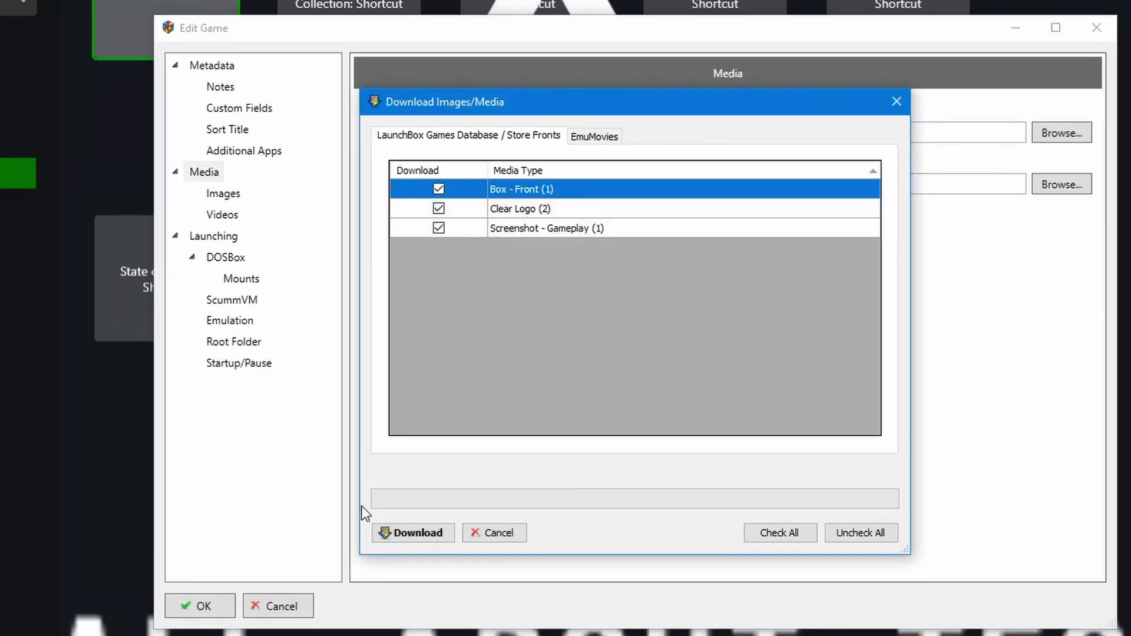
{"action": "left_click", "coordinate": [394, 532]}
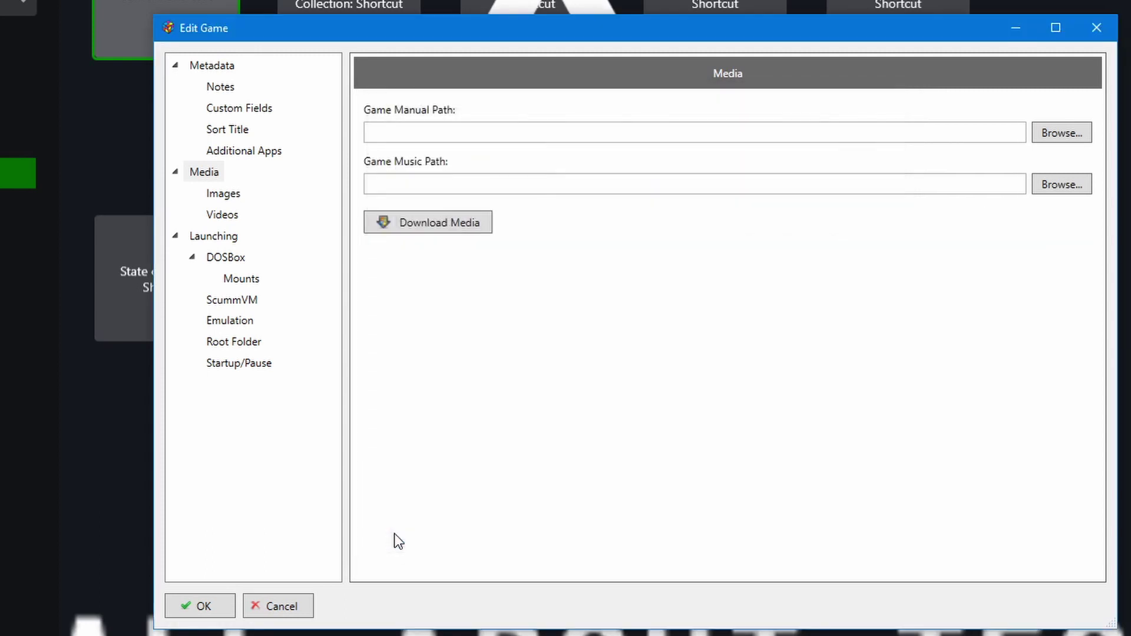
{"action": "left_click", "coordinate": [192, 603]}
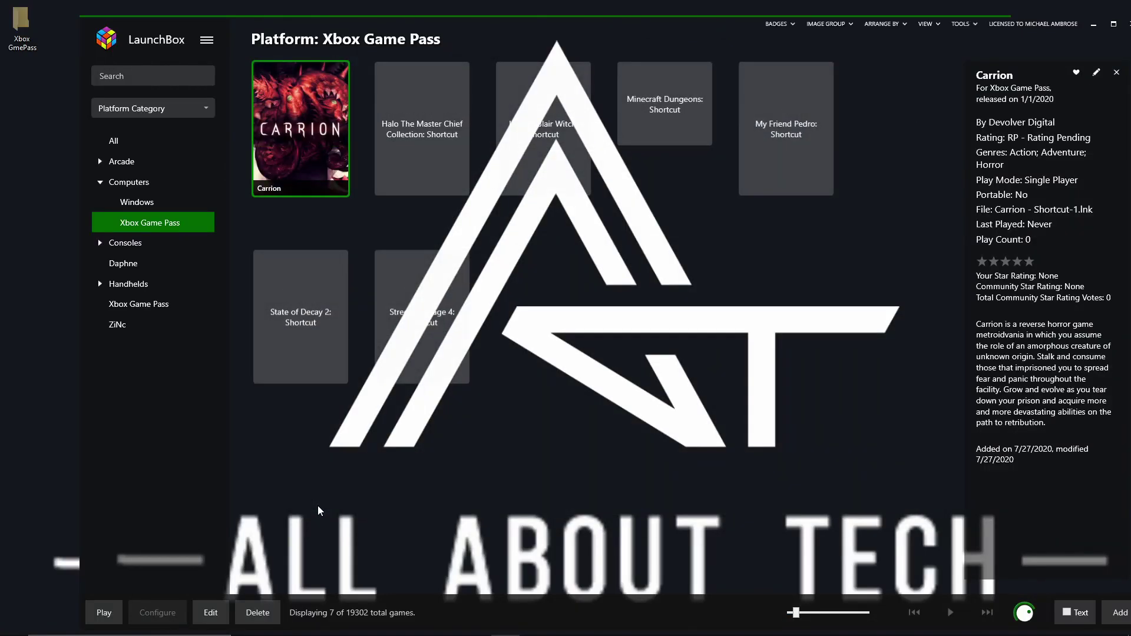
Edit the Halo The Master Chief Collection entry, remove ": Shortcut" from its title, and search for its metadata.
{"action": "right_click", "coordinate": [397, 180]}
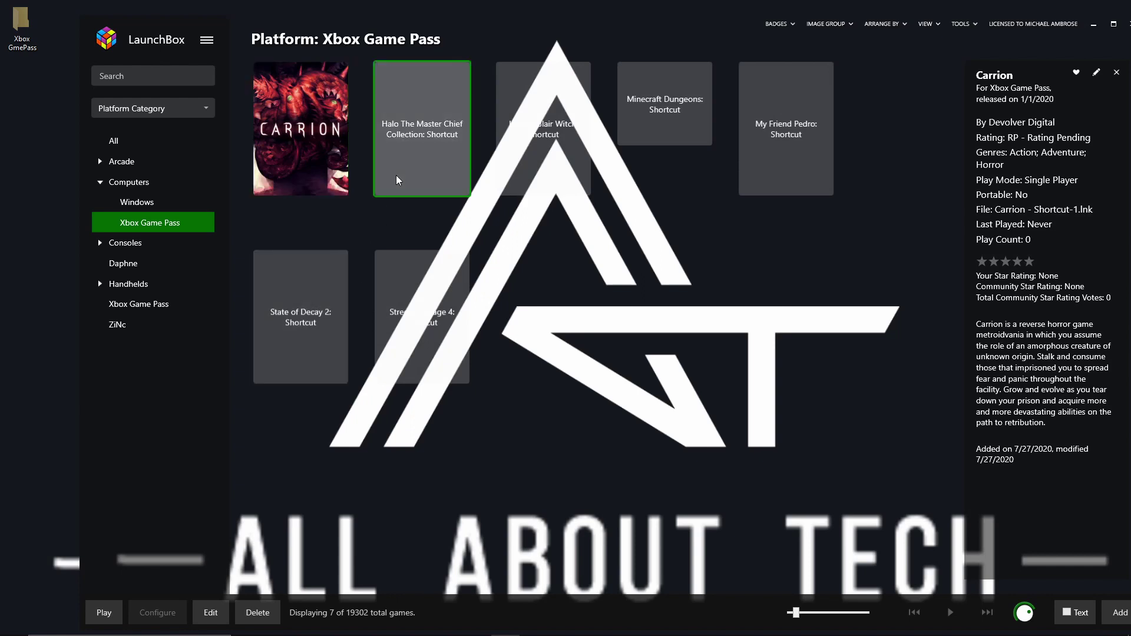
{"action": "left_click", "coordinate": [424, 357]}
{"action": "left_click", "coordinate": [630, 180]}
{"action": "key", "text": "BackSpace"}
{"action": "key", "text": "BackSpace"}
{"action": "key", "text": "BackSpace"}
{"action": "key", "text": "BackSpace"}
{"action": "key", "text": "BackSpace"}
{"action": "key", "text": "BackSpace"}
{"action": "key", "text": "BackSpace"}
{"action": "key", "text": "BackSpace"}
{"action": "key", "text": "BackSpace"}
{"action": "key", "text": "BackSpace"}
{"action": "left_click", "coordinate": [861, 182]}
Download the available media for Halo: The Master Chief Collection and save the game.
{"action": "left_click", "coordinate": [326, 221]}
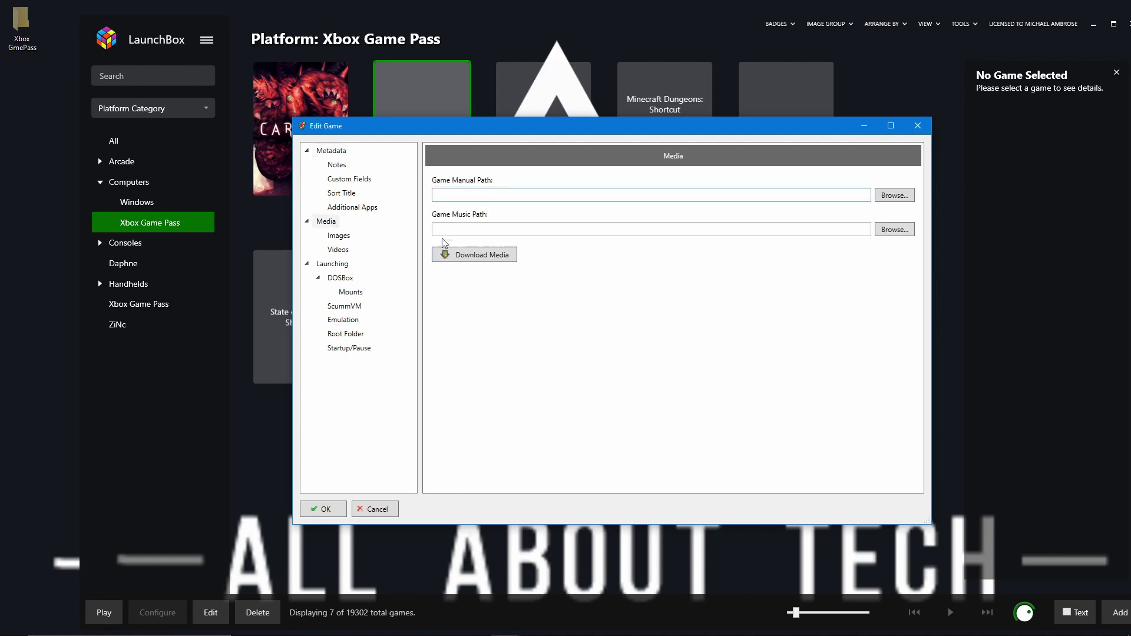
{"action": "left_click", "coordinate": [474, 252]}
{"action": "left_click", "coordinate": [478, 284]}
{"action": "left_click", "coordinate": [465, 461]}
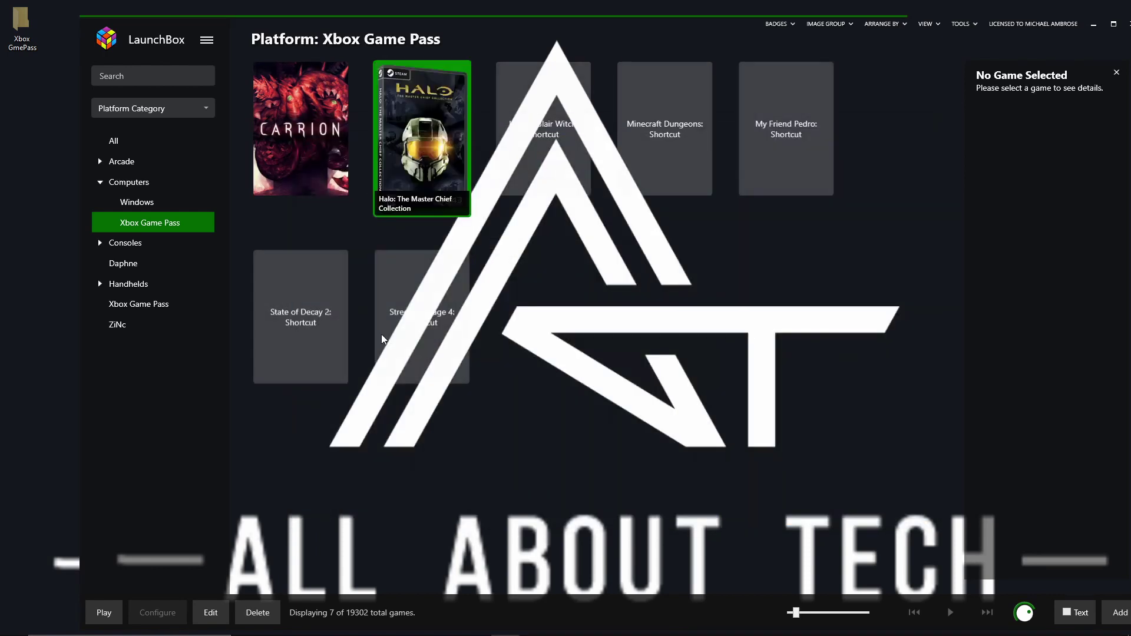
Edit the Launch Blair Witch entry, shorten its title to Blair Witch, and search for its metadata.
{"action": "right_click", "coordinate": [507, 173]}
{"action": "left_click", "coordinate": [534, 344]}
{"action": "left_click", "coordinate": [592, 181]}
{"action": "key", "text": "BackSpace"}
{"action": "key", "text": "BackSpace"}
{"action": "key", "text": "BackSpace"}
{"action": "key", "text": "BackSpace"}
{"action": "key", "text": "BackSpace"}
{"action": "key", "text": "BackSpace"}
{"action": "key", "text": "BackSpace"}
{"action": "key", "text": "BackSpace"}
{"action": "key", "text": "BackSpace"}
{"action": "key", "text": "BackSpace"}
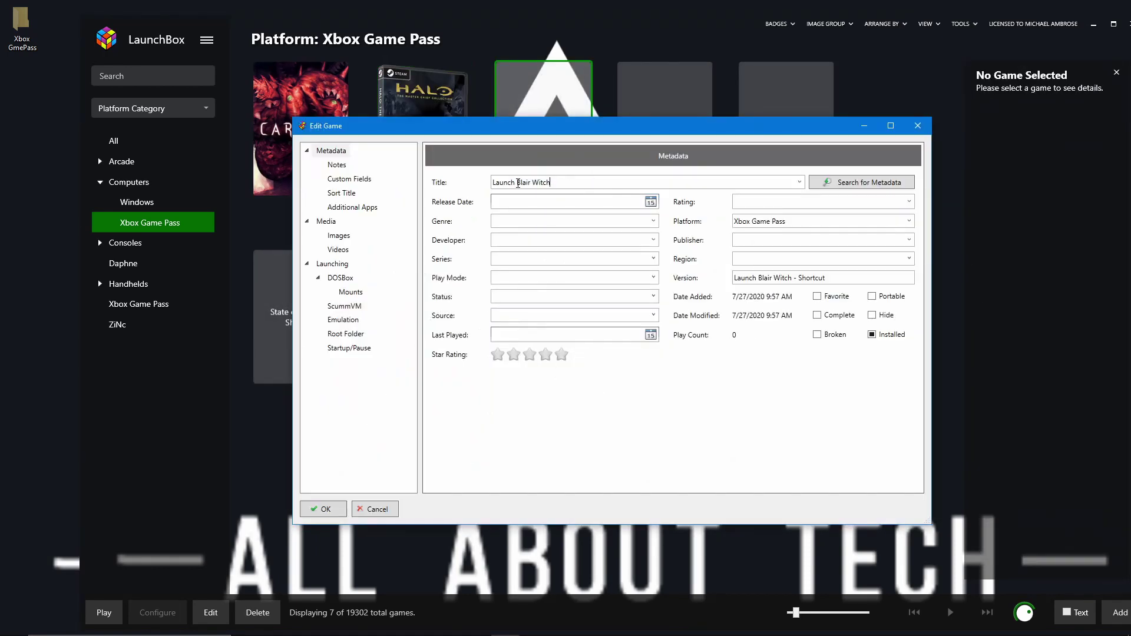
{"action": "left_click", "coordinate": [517, 182]}
{"action": "key", "text": "BackSpace"}
{"action": "key", "text": "BackSpace"}
{"action": "key", "text": "BackSpace"}
{"action": "key", "text": "BackSpace"}
{"action": "key", "text": "BackSpace"}
{"action": "key", "text": "BackSpace"}
{"action": "key", "text": "BackSpace"}
{"action": "left_click", "coordinate": [861, 182]}
Download the available media for Blair Witch and save the game.
{"action": "left_click", "coordinate": [326, 220]}
{"action": "left_click", "coordinate": [474, 253]}
{"action": "left_click", "coordinate": [463, 461]}
{"action": "left_click", "coordinate": [323, 509]}
Edit the Minecraft Dungeons entry, remove ": Shortcut" from its title, and search for its metadata.
{"action": "right_click", "coordinate": [680, 105]}
{"action": "left_click", "coordinate": [704, 259]}
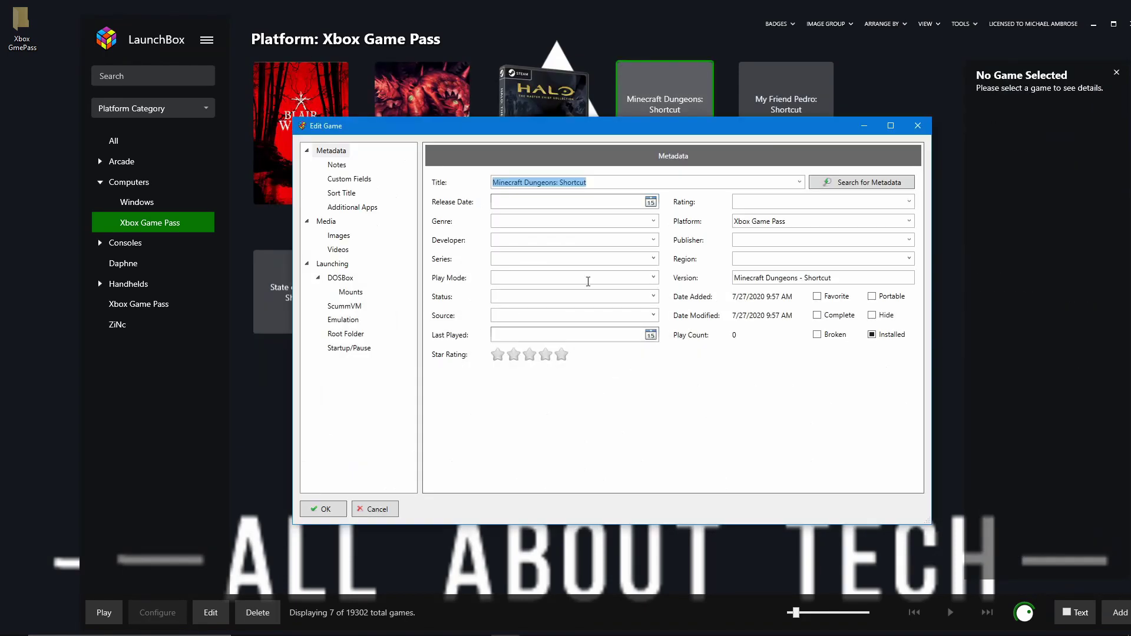
{"action": "left_click", "coordinate": [601, 183]}
{"action": "key", "text": "BackSpace"}
{"action": "left_click", "coordinate": [836, 187]}
Download the available media for Minecraft Dungeons and save the game.
{"action": "left_click", "coordinate": [326, 221]}
{"action": "left_click", "coordinate": [513, 255]}
{"action": "left_click", "coordinate": [463, 456]}
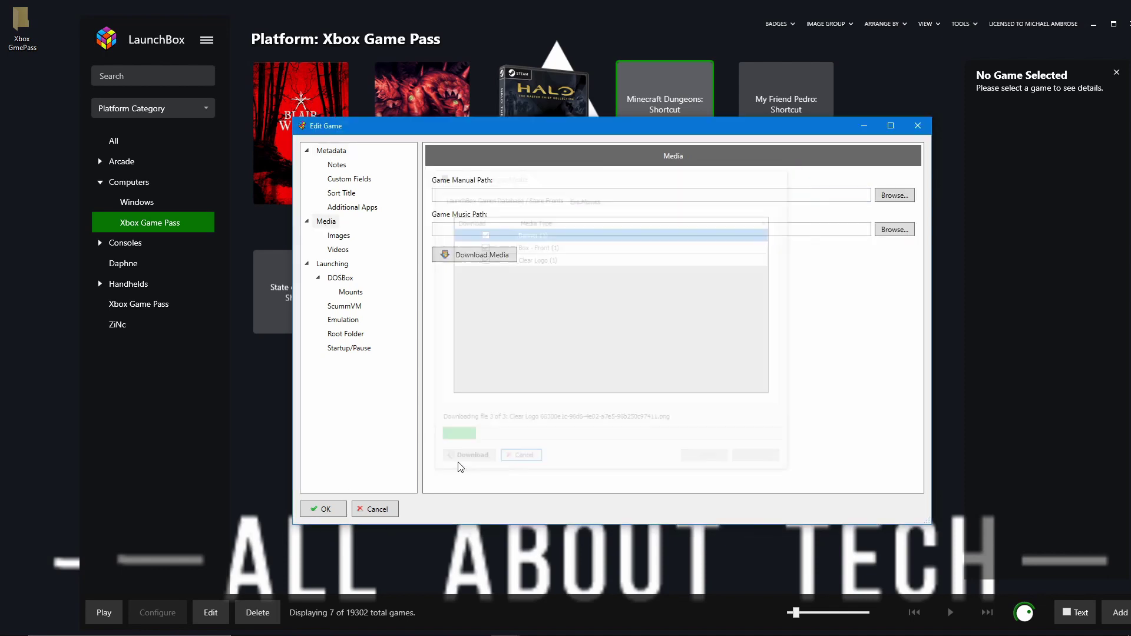
{"action": "left_click", "coordinate": [323, 509]}
Edit the My Friend Pedro entry, remove ": Shortcut" from its title, and search for its metadata.
{"action": "right_click", "coordinate": [758, 156]}
{"action": "left_click", "coordinate": [776, 342]}
{"action": "left_click", "coordinate": [657, 183]}
{"action": "key", "text": "BackSpace"}
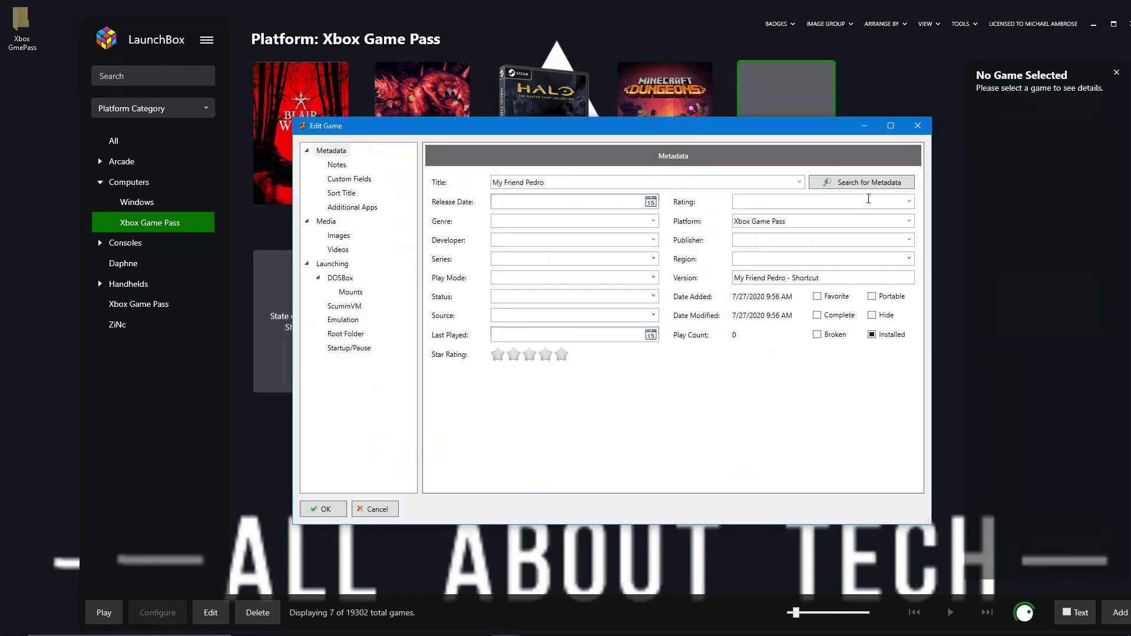
{"action": "left_click", "coordinate": [861, 183]}
{"action": "left_click", "coordinate": [778, 198]}
Download the available media for My Friend Pedro and save the game.
{"action": "left_click", "coordinate": [339, 223]}
{"action": "left_click", "coordinate": [513, 255]}
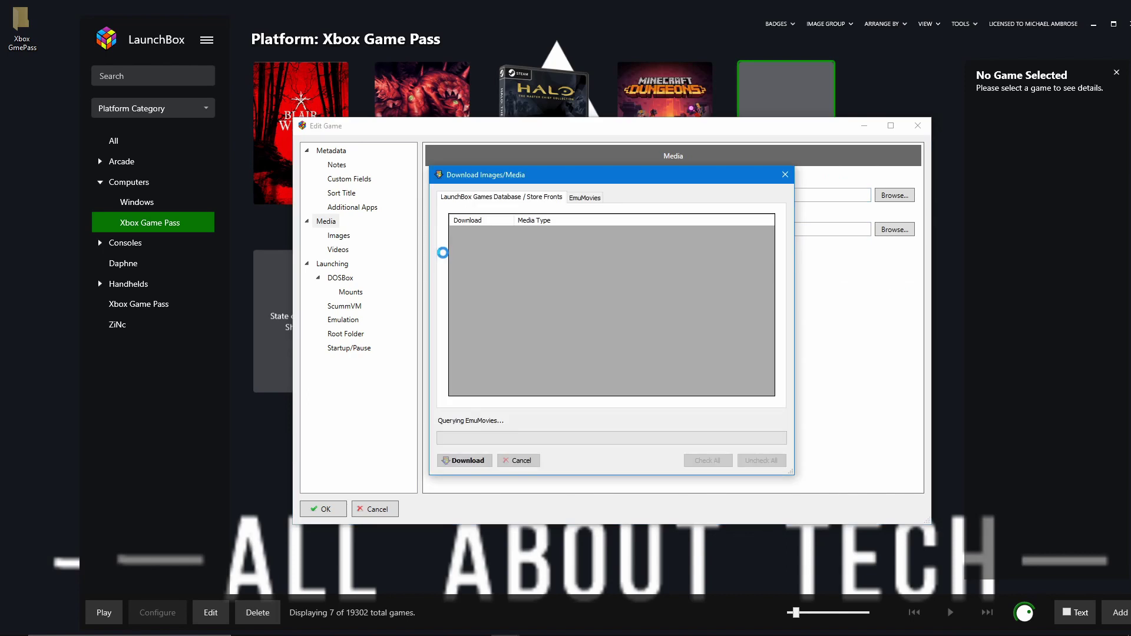
{"action": "left_click", "coordinate": [455, 460]}
{"action": "left_click", "coordinate": [323, 509]}
Edit the State of Decay 2 entry and remove ": Shortcut" from its title.
{"action": "right_click", "coordinate": [323, 340]}
{"action": "left_click", "coordinate": [360, 443]}
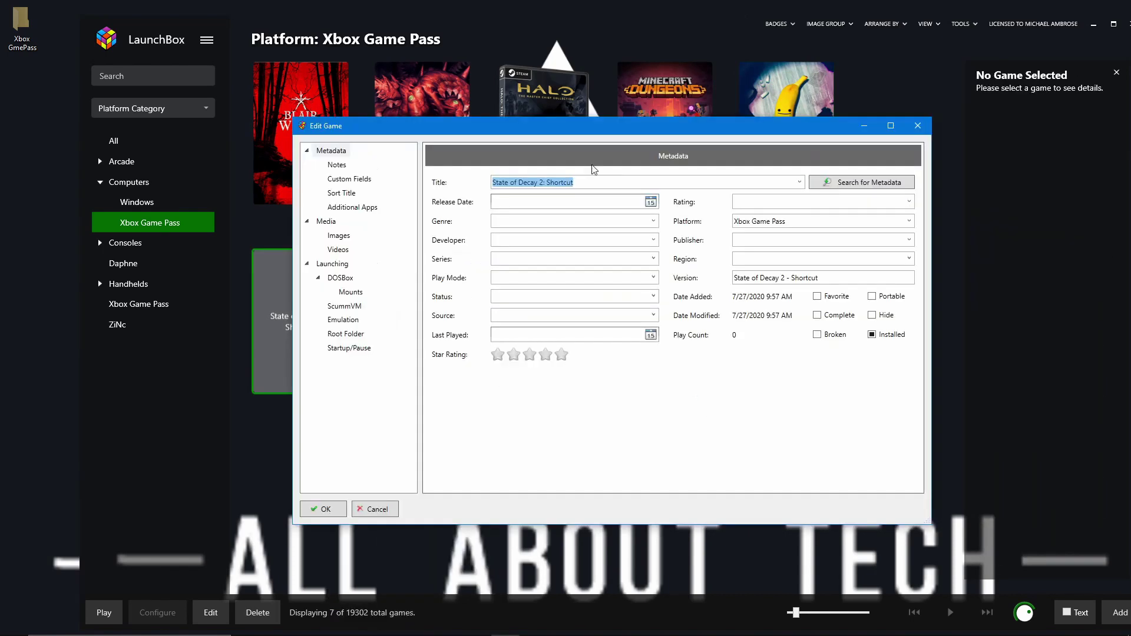
{"action": "left_click", "coordinate": [592, 182]}
{"action": "key", "text": "BackSpace"}
{"action": "key", "text": "BackSpace"}
{"action": "key", "text": "BackSpace"}
{"action": "key", "text": "BackSpace"}
{"action": "key", "text": "BackSpace"}
{"action": "key", "text": "BackSpace"}
{"action": "key", "text": "BackSpace"}
{"action": "key", "text": "BackSpace"}
{"action": "key", "text": "BackSpace"}
{"action": "key", "text": "BackSpace"}
Download the available media for State of Decay 2 and save the game.
{"action": "left_click", "coordinate": [325, 222]}
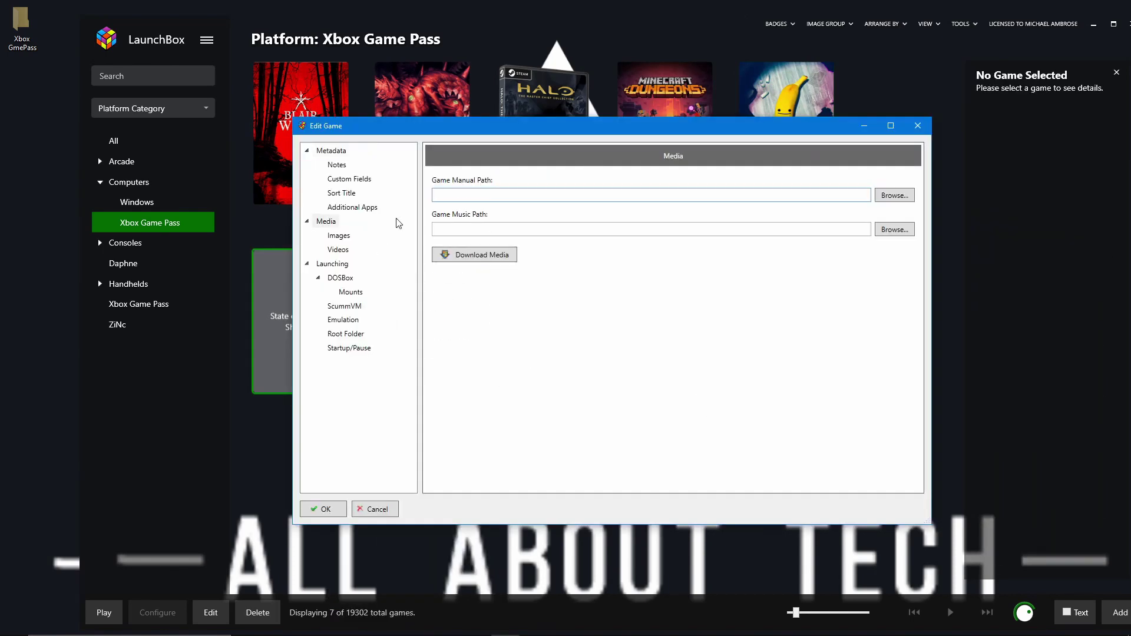
{"action": "left_click", "coordinate": [474, 254]}
{"action": "left_click", "coordinate": [462, 463]}
{"action": "left_click", "coordinate": [330, 510]}
Edit the Streets of Rage 4 entry, shorten its title to Streets of Rage 4, and search for its metadata.
{"action": "right_click", "coordinate": [418, 145]}
{"action": "left_click", "coordinate": [445, 319]}
{"action": "left_click", "coordinate": [587, 183]}
{"action": "left_click", "coordinate": [719, 197]}
Download the available media for Streets of Rage 4 and save the game.
{"action": "left_click", "coordinate": [326, 221]}
{"action": "left_click", "coordinate": [466, 461]}
{"action": "left_click", "coordinate": [323, 509]}
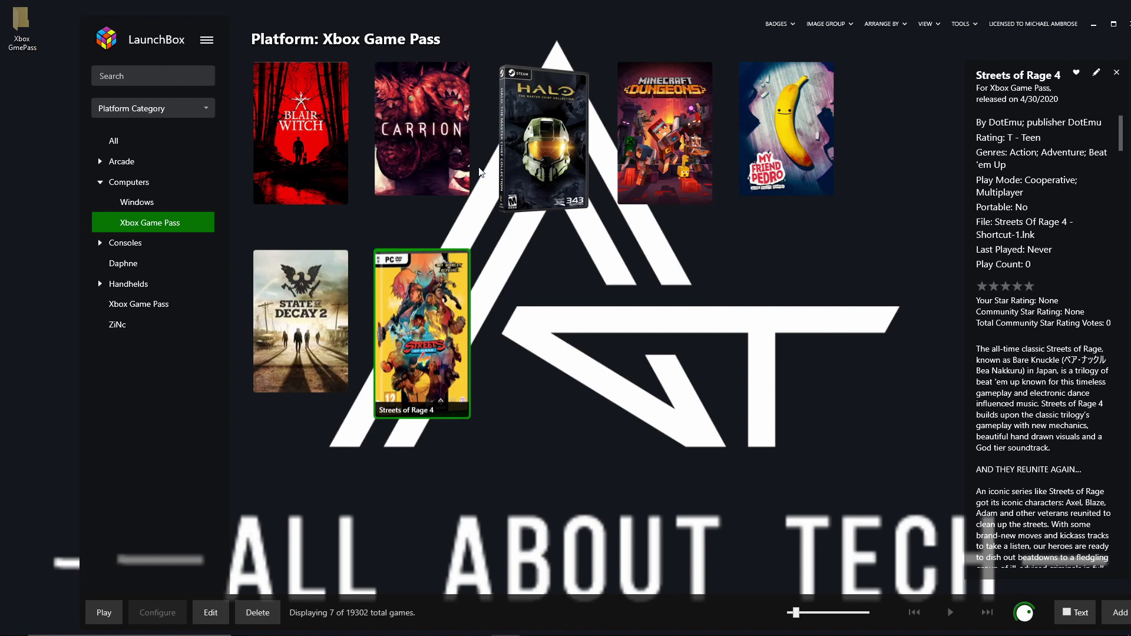
Read through the details and description of Streets of Rage 4.
{"action": "scroll", "coordinate": [1101, 252], "scroll_direction": "down", "scroll_amount": 10}
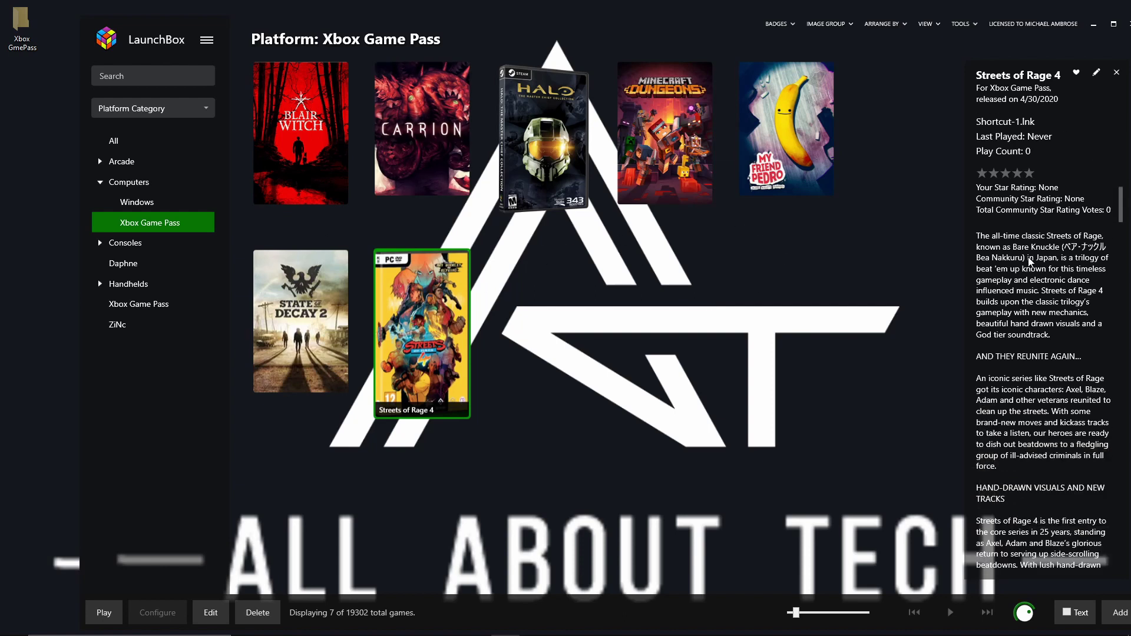
{"action": "scroll", "coordinate": [1029, 261], "scroll_direction": "down", "scroll_amount": 10}
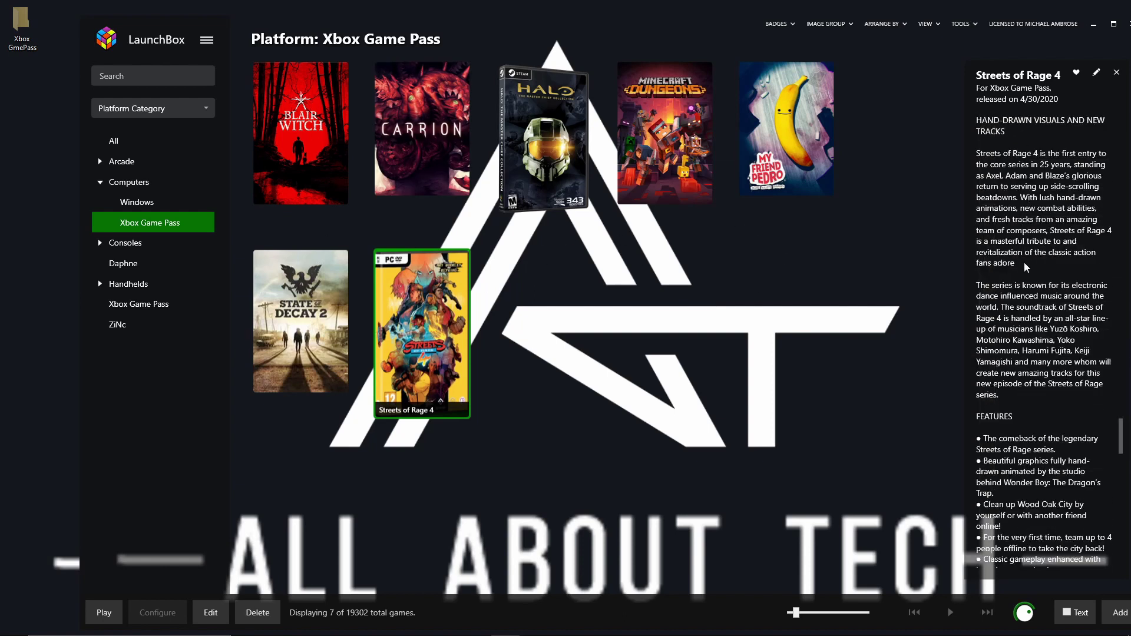
{"action": "scroll", "coordinate": [1028, 270], "scroll_direction": "down", "scroll_amount": 2}
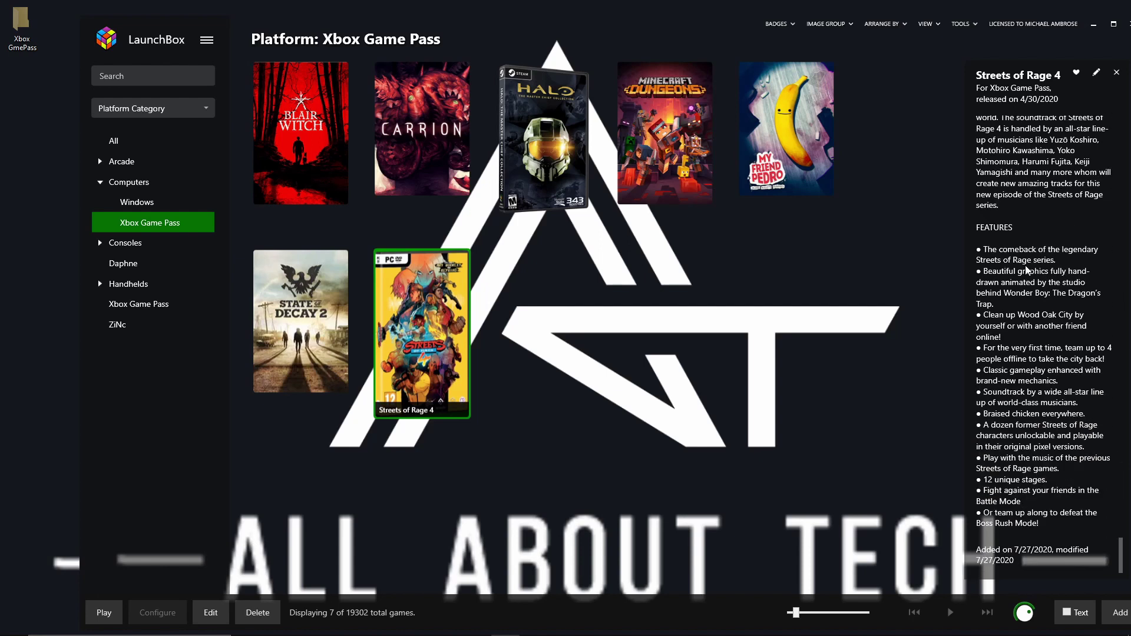
{"action": "scroll", "coordinate": [1030, 371], "scroll_direction": "up", "scroll_amount": 5}
{"action": "scroll", "coordinate": [1031, 282], "scroll_direction": "up", "scroll_amount": 15}
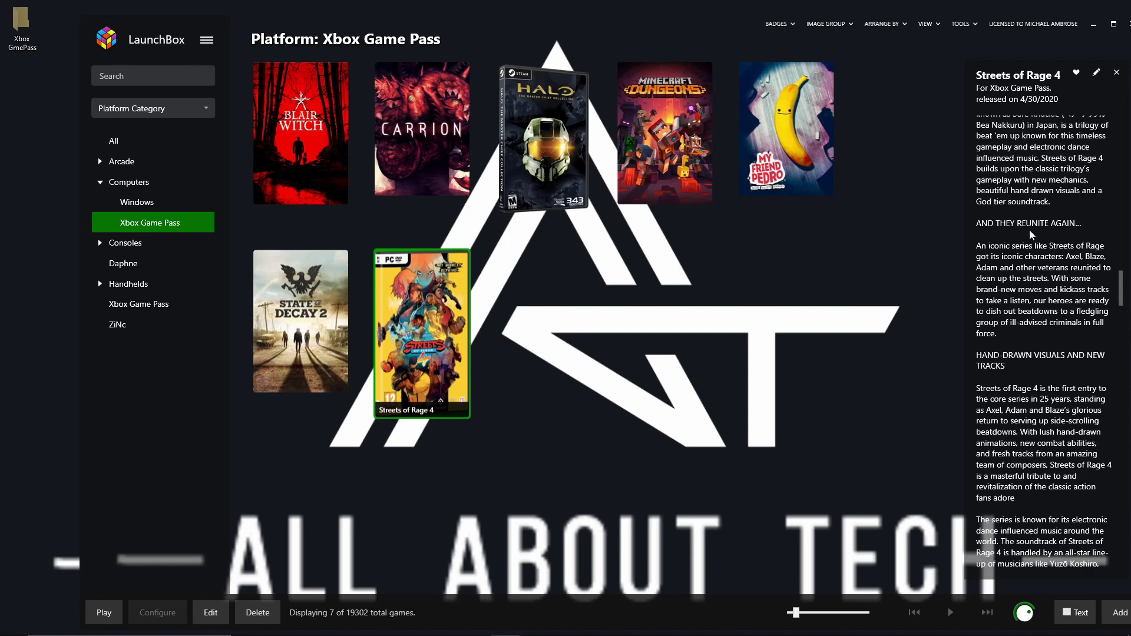
{"action": "scroll", "coordinate": [1030, 235], "scroll_direction": "up", "scroll_amount": 4}
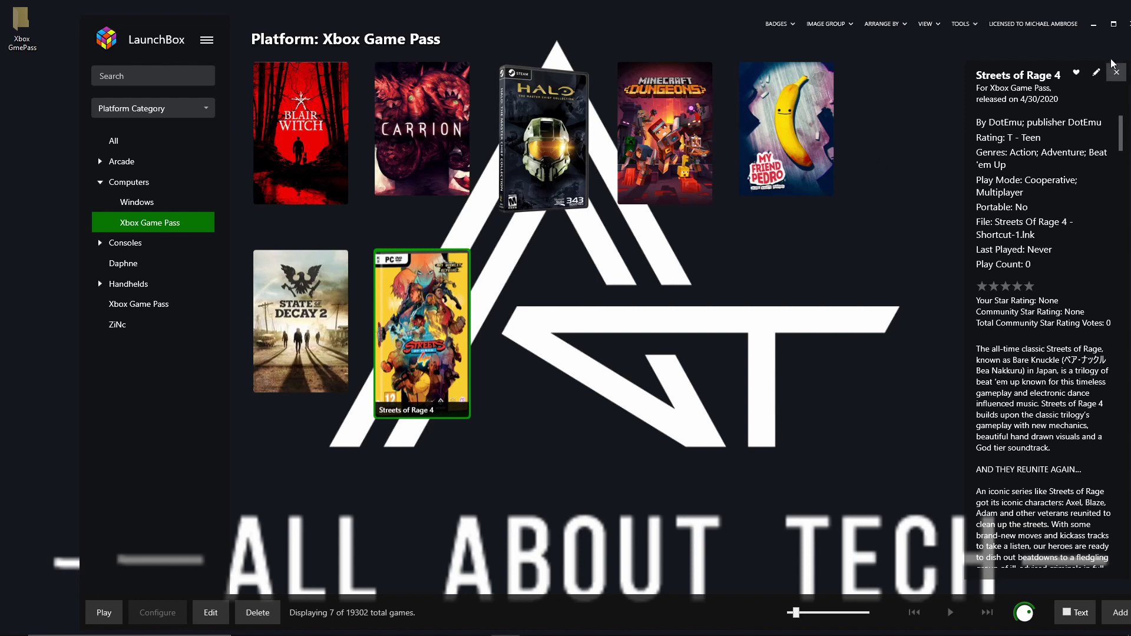
Minimize LaunchBox and switch to the File Explorer window showing the Xbox GmePass folder.
{"action": "left_click", "coordinate": [1093, 24]}
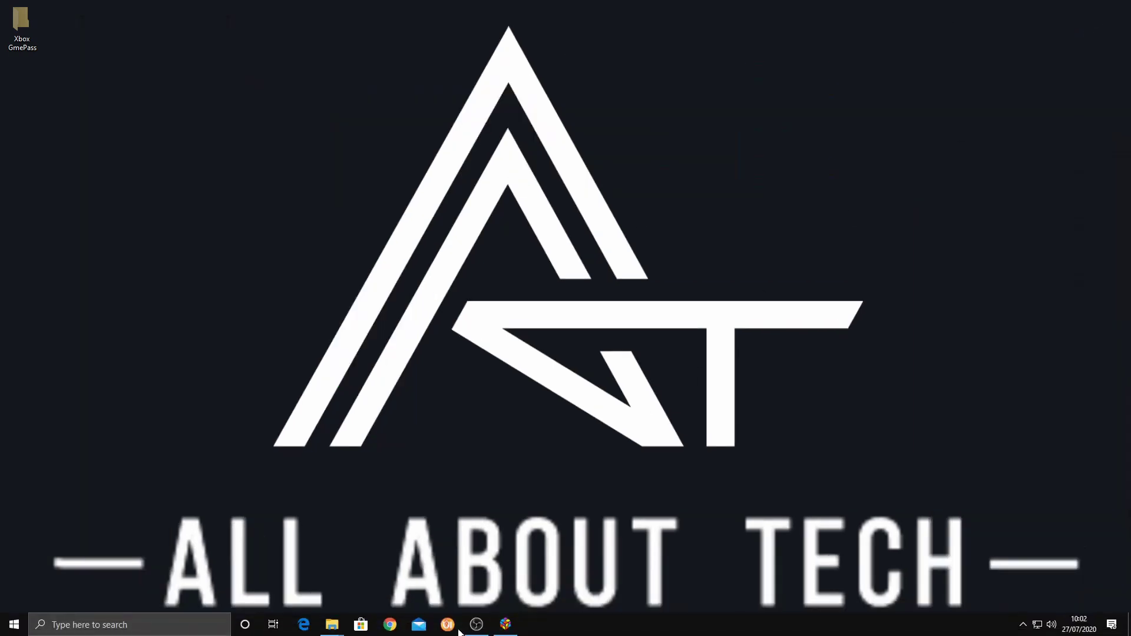
{"action": "mouse_move", "coordinate": [336, 632]}
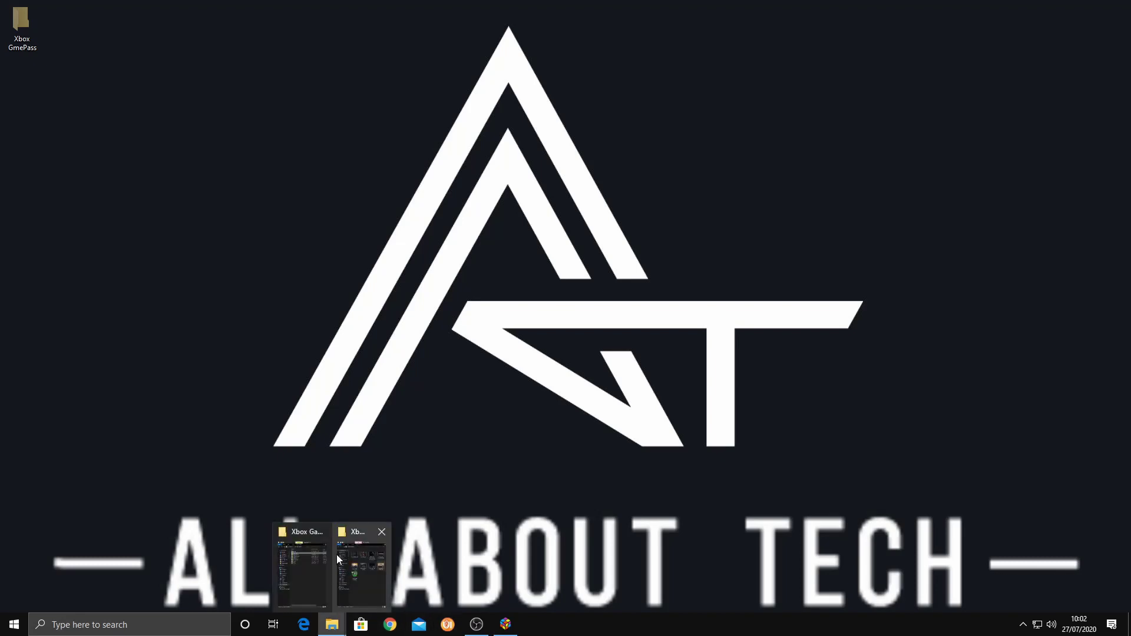
{"action": "mouse_move", "coordinate": [341, 556]}
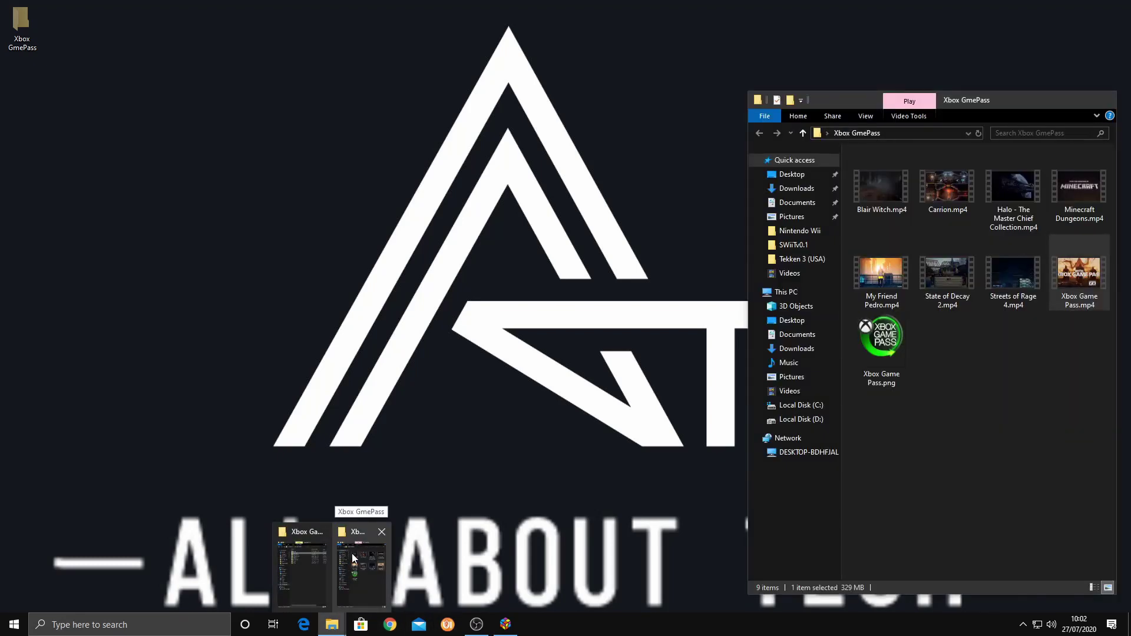
{"action": "left_click", "coordinate": [352, 553]}
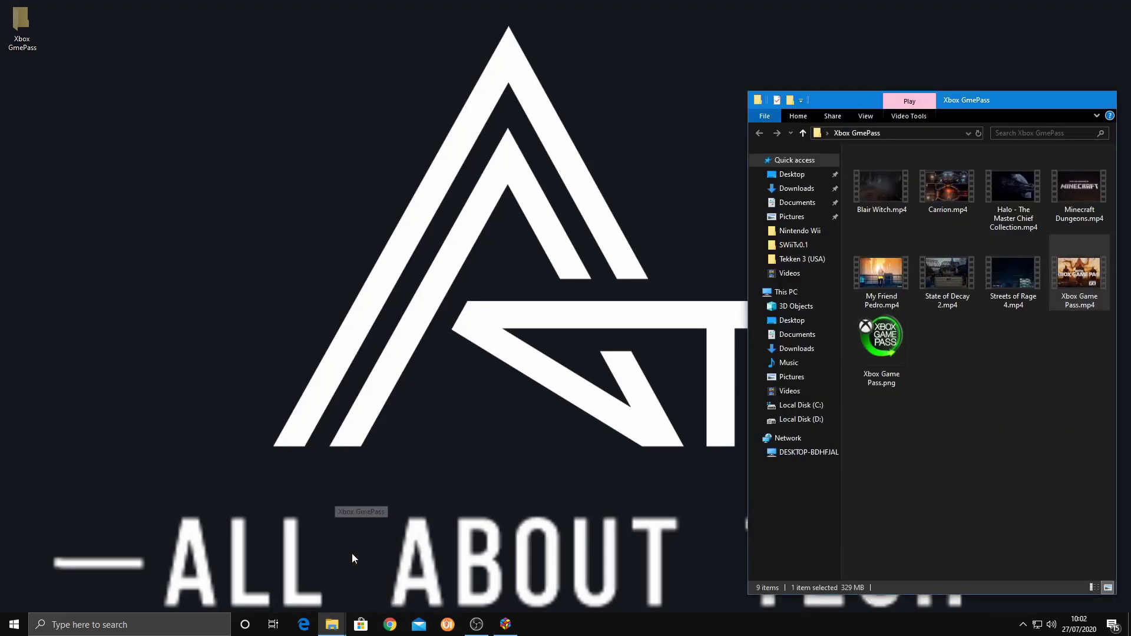
{"action": "left_click", "coordinate": [827, 133]}
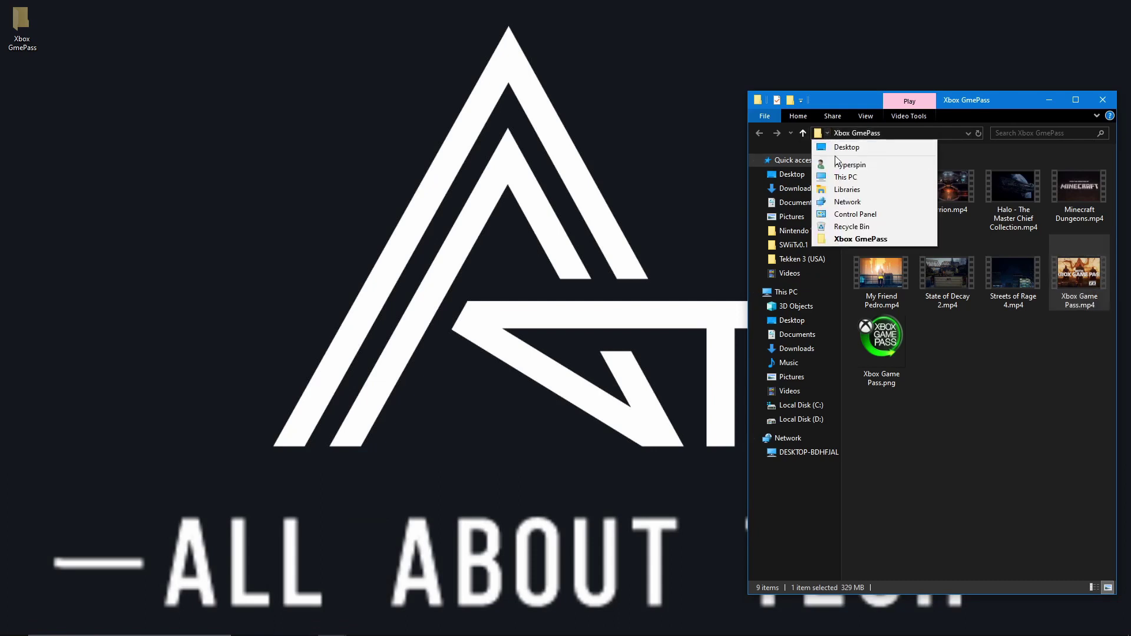
{"action": "left_click", "coordinate": [839, 131]}
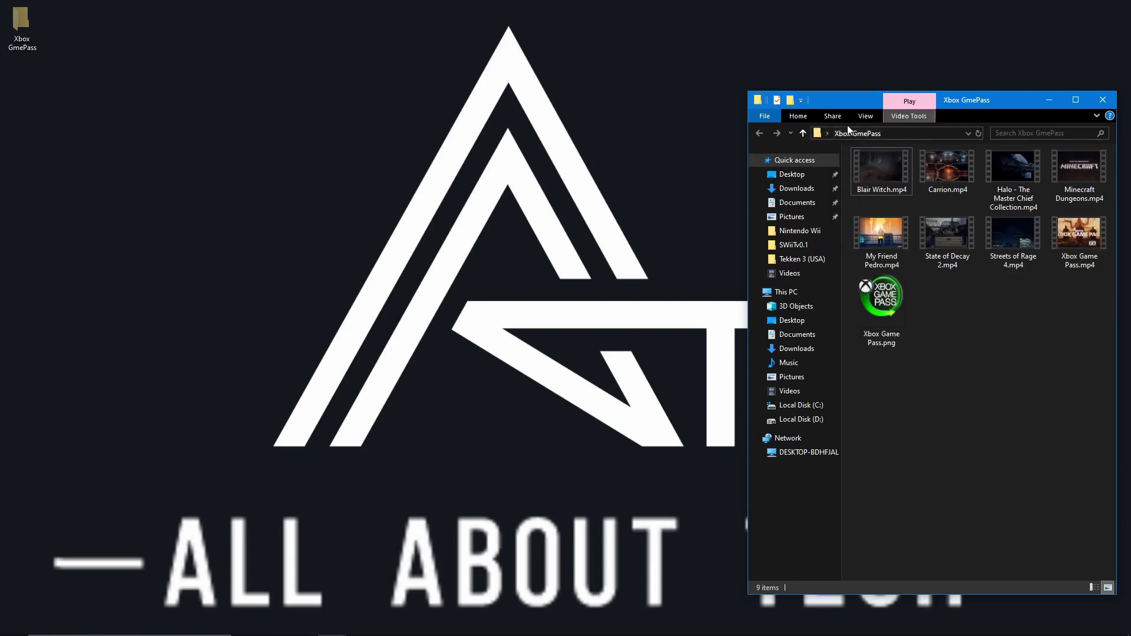
{"action": "left_click", "coordinate": [827, 133]}
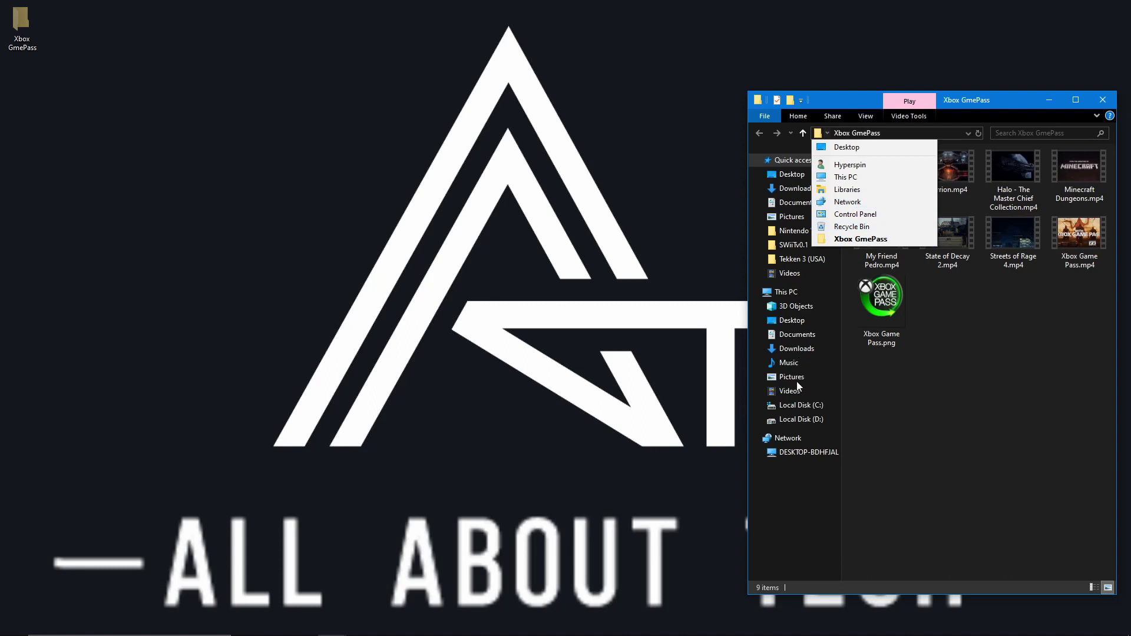
Browse on Local Disk (D:) to the folder Arcade\LaunchBox\Videos\Xbox Game Pass.
{"action": "left_click", "coordinate": [796, 417]}
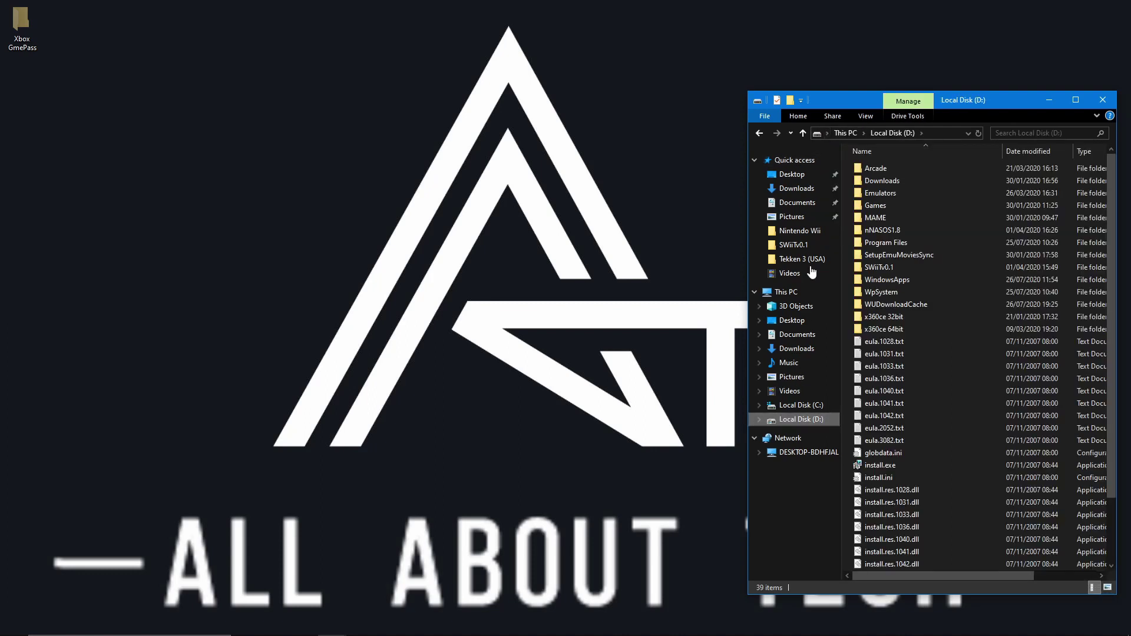
{"action": "double_click", "coordinate": [873, 168]}
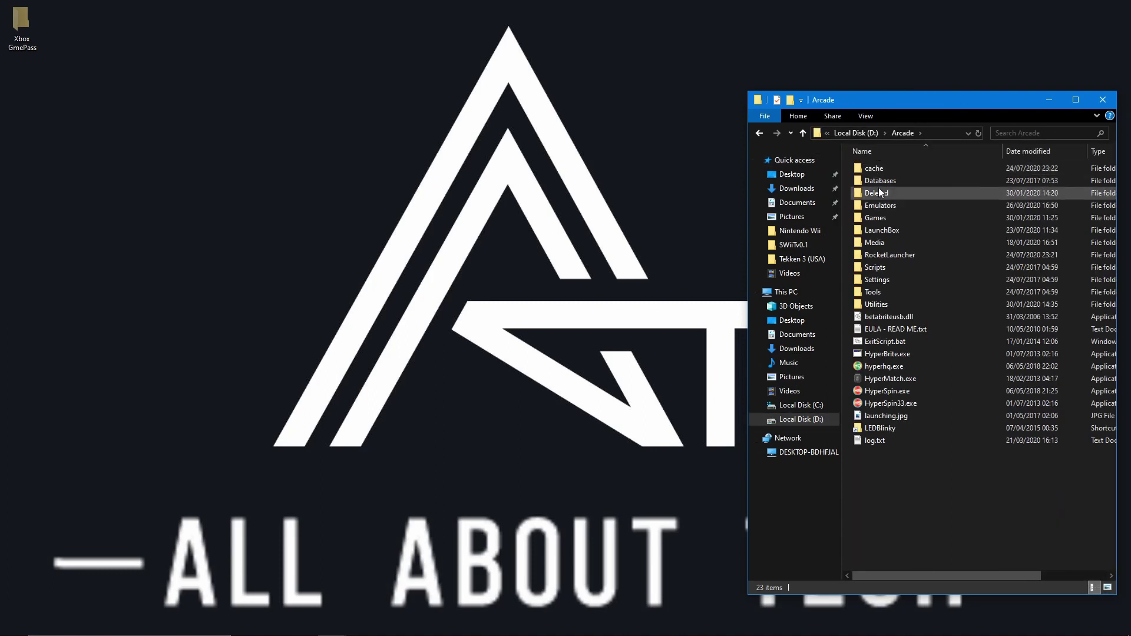
{"action": "double_click", "coordinate": [879, 231]}
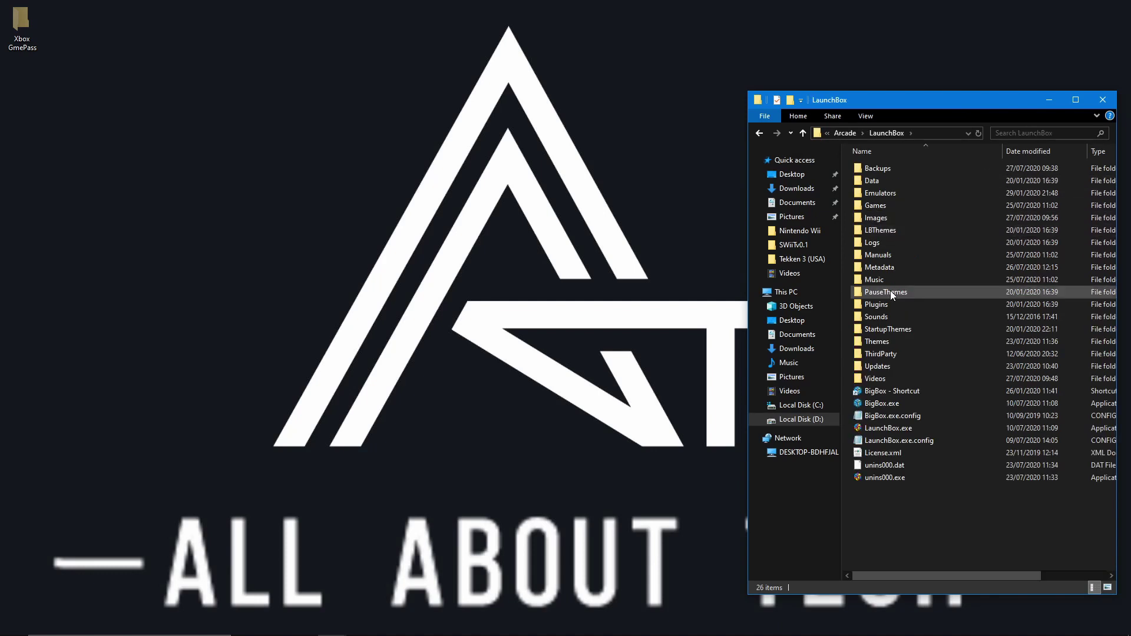
{"action": "double_click", "coordinate": [878, 378]}
{"action": "scroll", "coordinate": [880, 415], "scroll_direction": "down", "scroll_amount": 4}
{"action": "scroll", "coordinate": [880, 416], "scroll_direction": "down", "scroll_amount": 7}
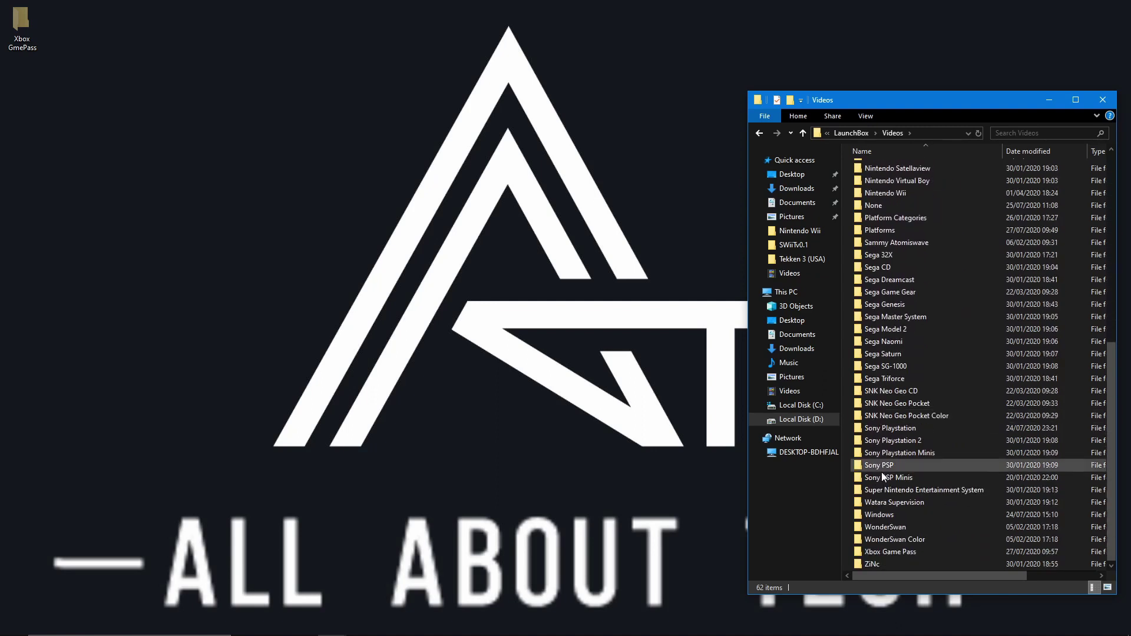
{"action": "double_click", "coordinate": [883, 551]}
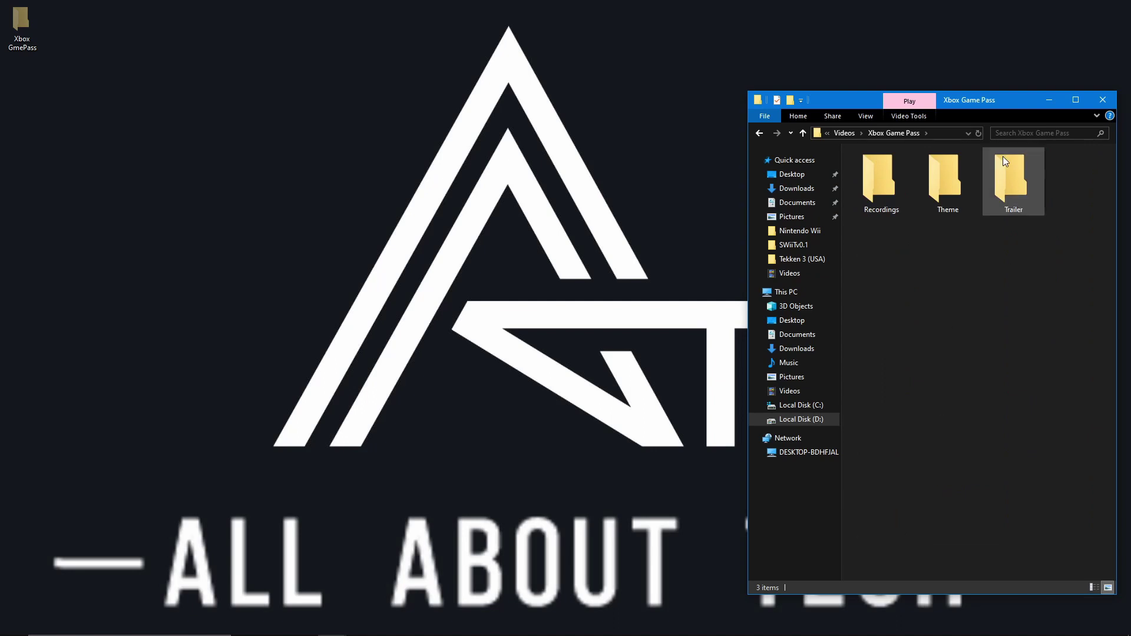
Open the desktop's Xbox GmePass folder in a second window and place it beside the LaunchBox video folder.
{"action": "left_click_drag", "start_coordinate": [1013, 102], "coordinate": [898, 61]}
{"action": "double_click", "coordinate": [20, 51]}
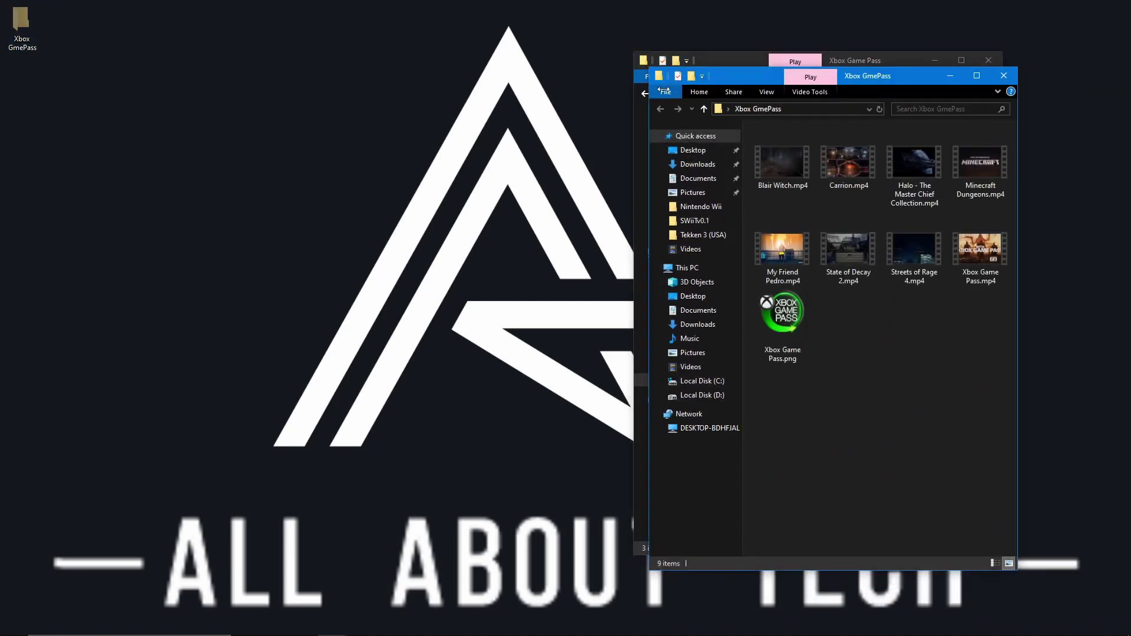
{"action": "left_click_drag", "start_coordinate": [913, 77], "coordinate": [444, 80]}
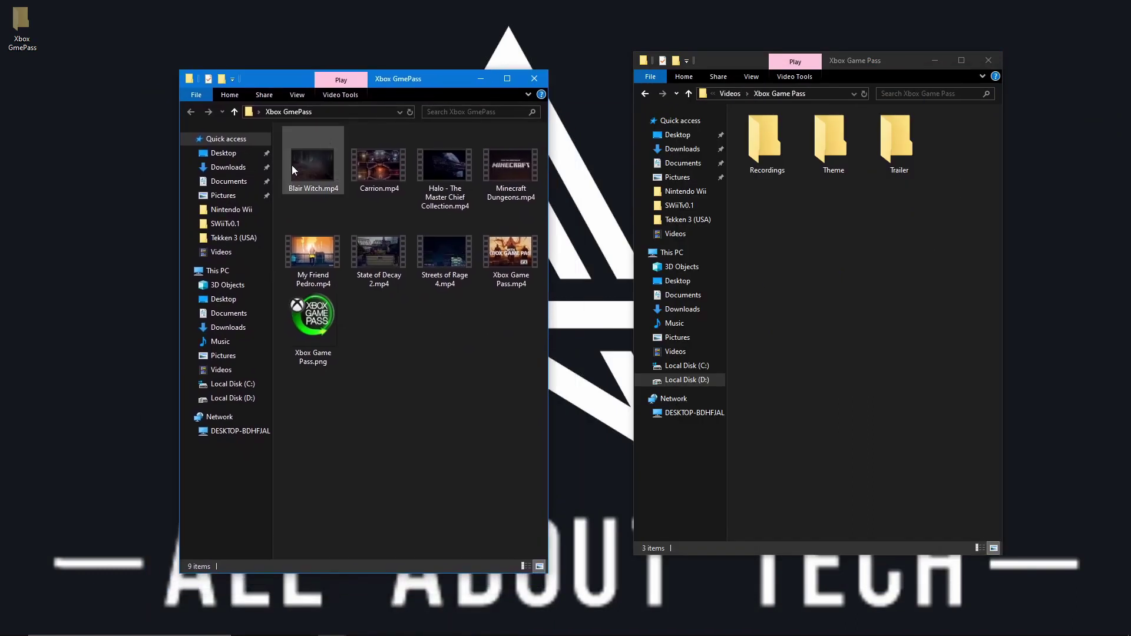
Copy the seven game videos, without Xbox Game Pass.mp4, into LaunchBox's Xbox Game Pass video folder.
{"action": "left_click_drag", "start_coordinate": [277, 164], "coordinate": [528, 241]}
{"action": "left_click", "coordinate": [528, 240], "text": "ctrl"}
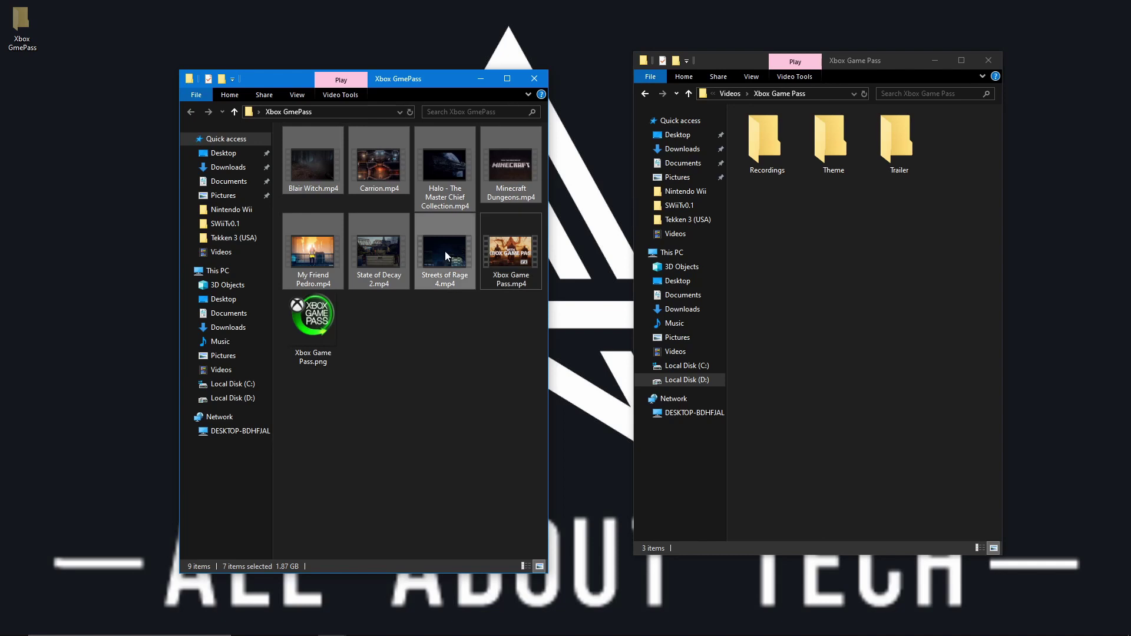
{"action": "left_click_drag", "start_coordinate": [440, 252], "coordinate": [838, 258]}
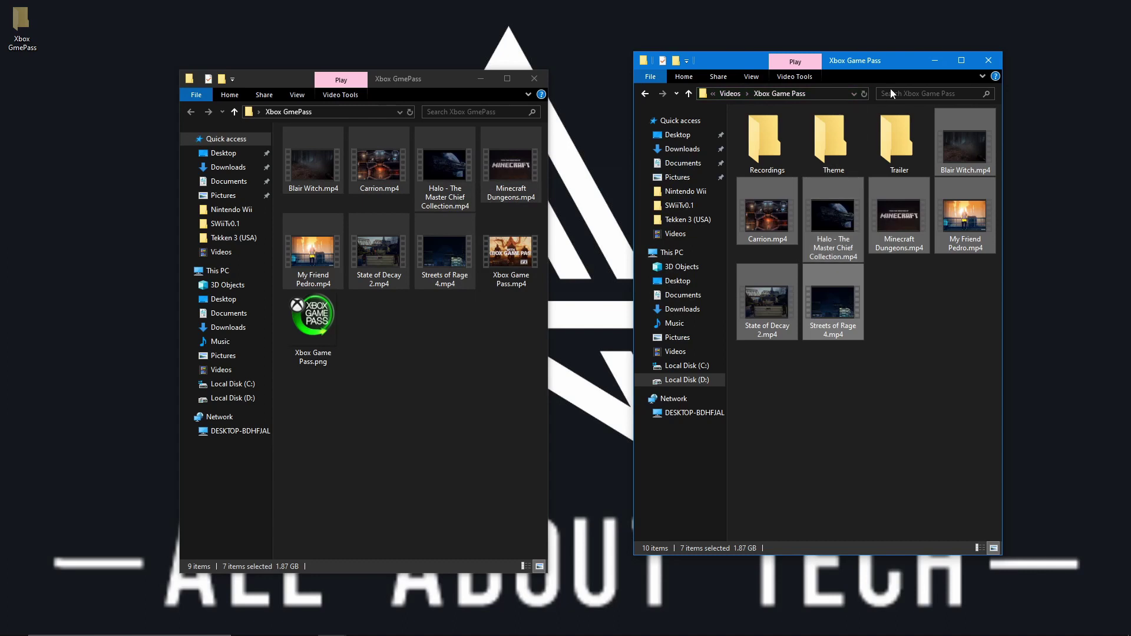
Minimize both folder windows, switch back to LaunchBox and open its main menu.
{"action": "left_click", "coordinate": [936, 60]}
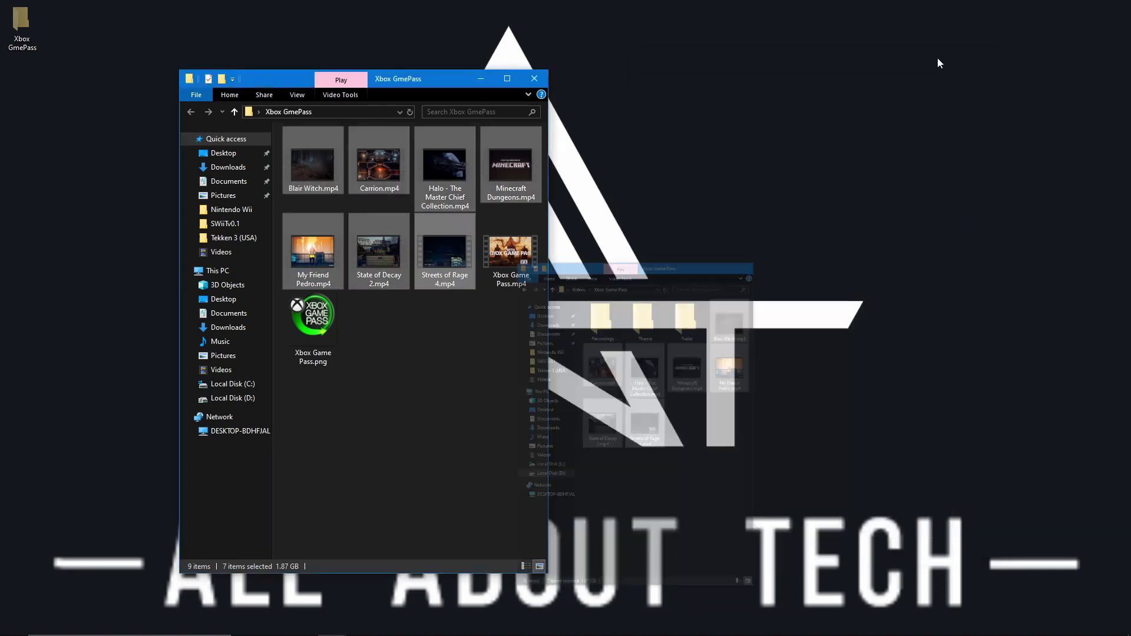
{"action": "left_click", "coordinate": [477, 79]}
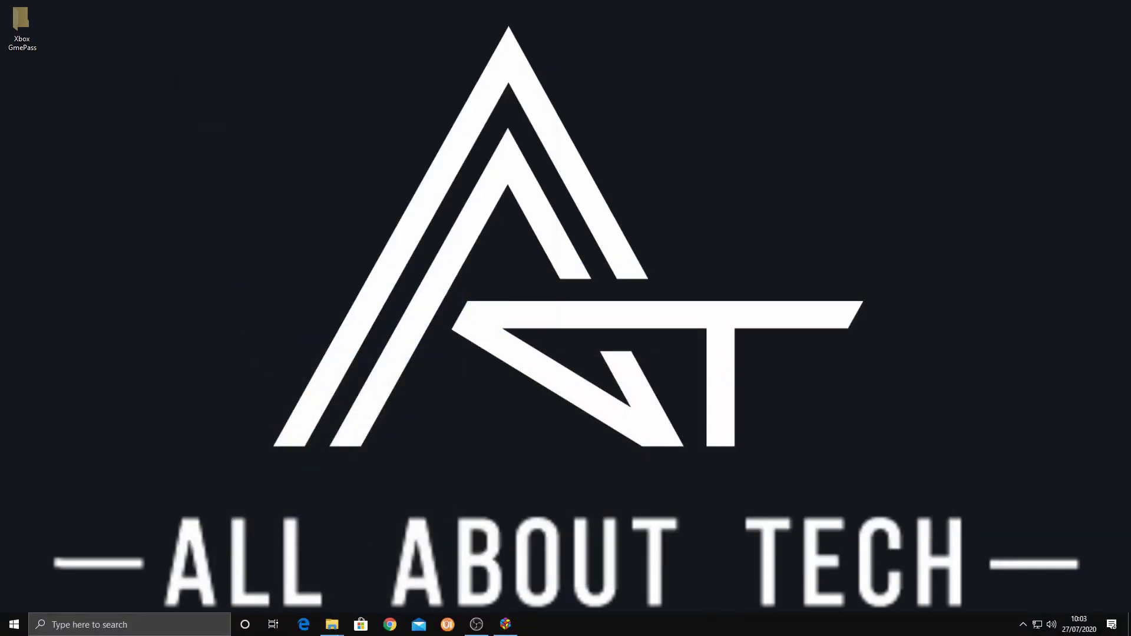
{"action": "left_click", "coordinate": [505, 624]}
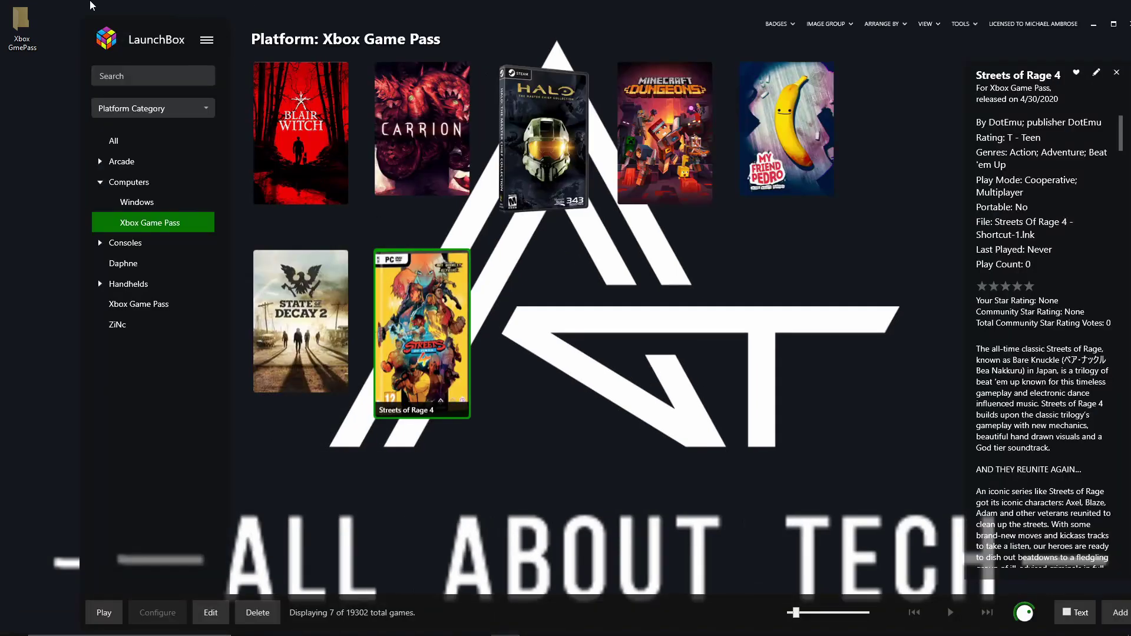
{"action": "left_click", "coordinate": [206, 40]}
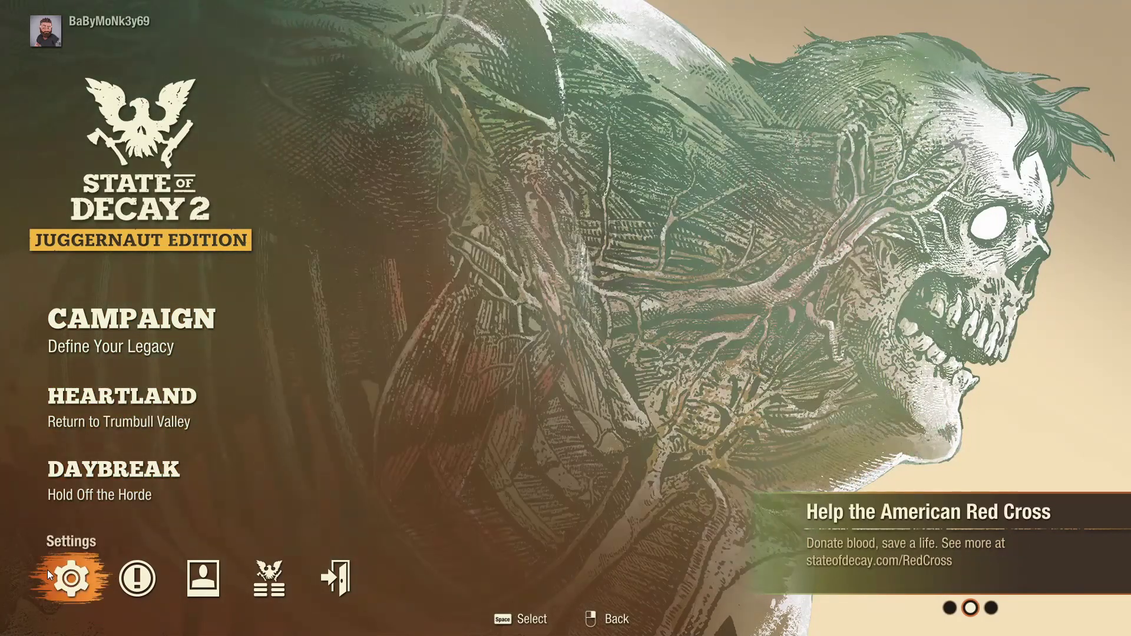
Check the Video settings of State of Decay 2, then close the settings.
{"action": "left_click", "coordinate": [58, 571]}
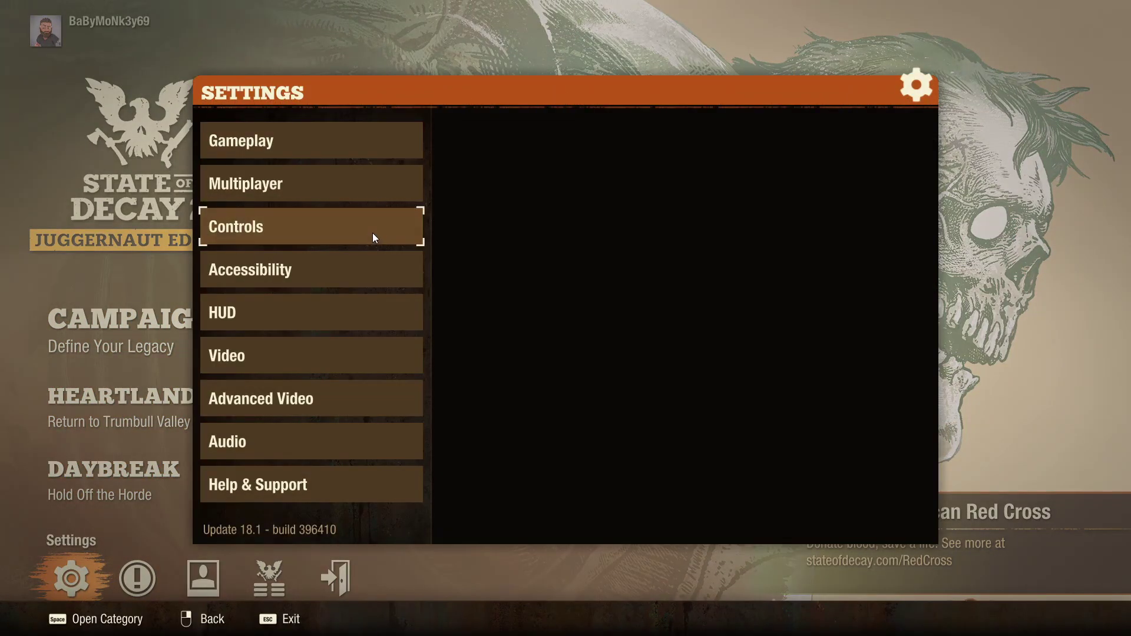
{"action": "left_click", "coordinate": [372, 360]}
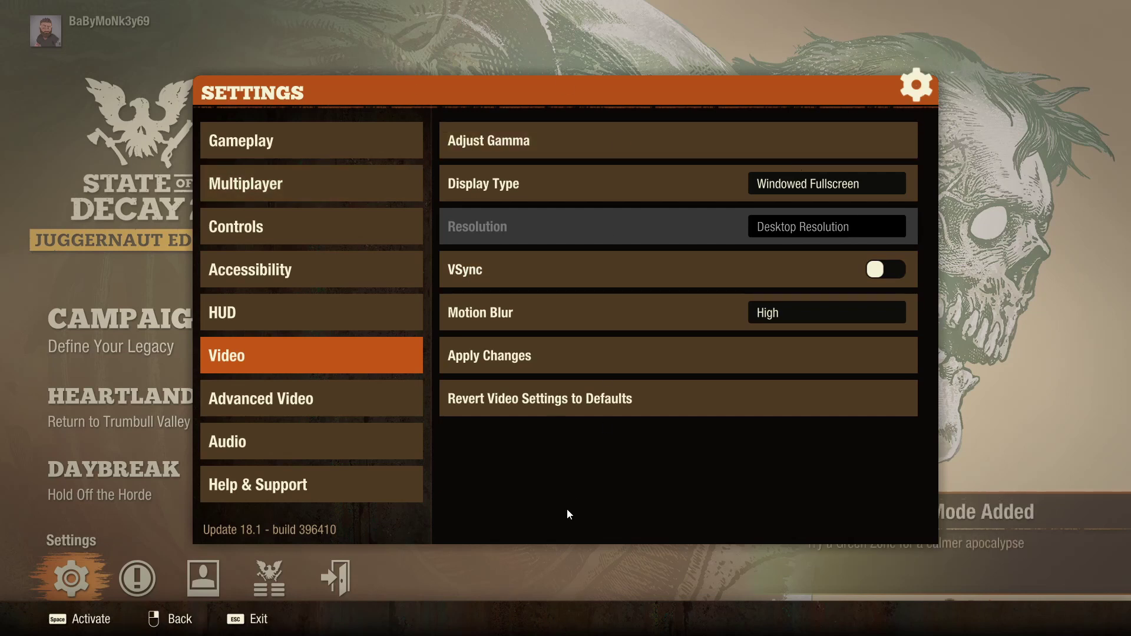
{"action": "key", "text": "Escape"}
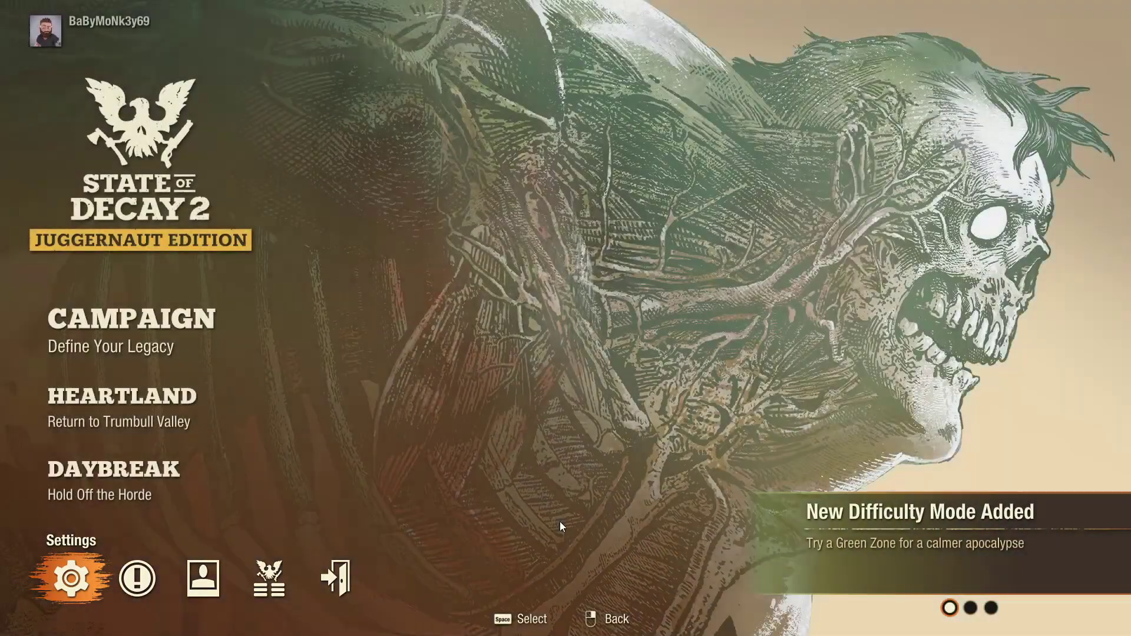
Quit State of Decay 2 and return to BigBox.
{"action": "key", "text": "Escape"}
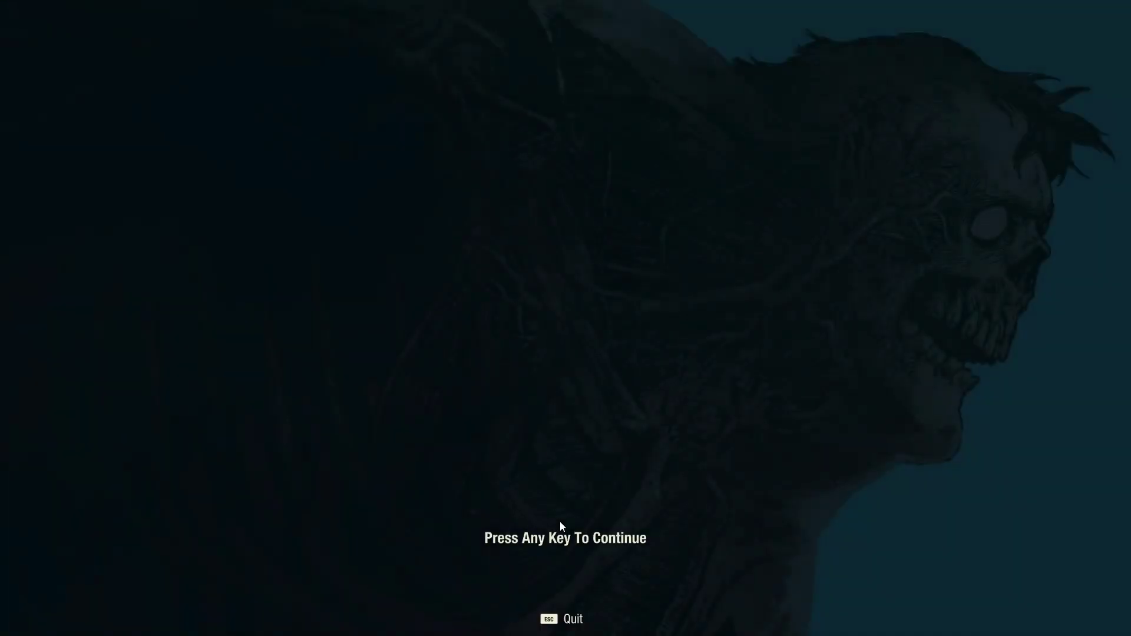
{"action": "key", "text": "Escape"}
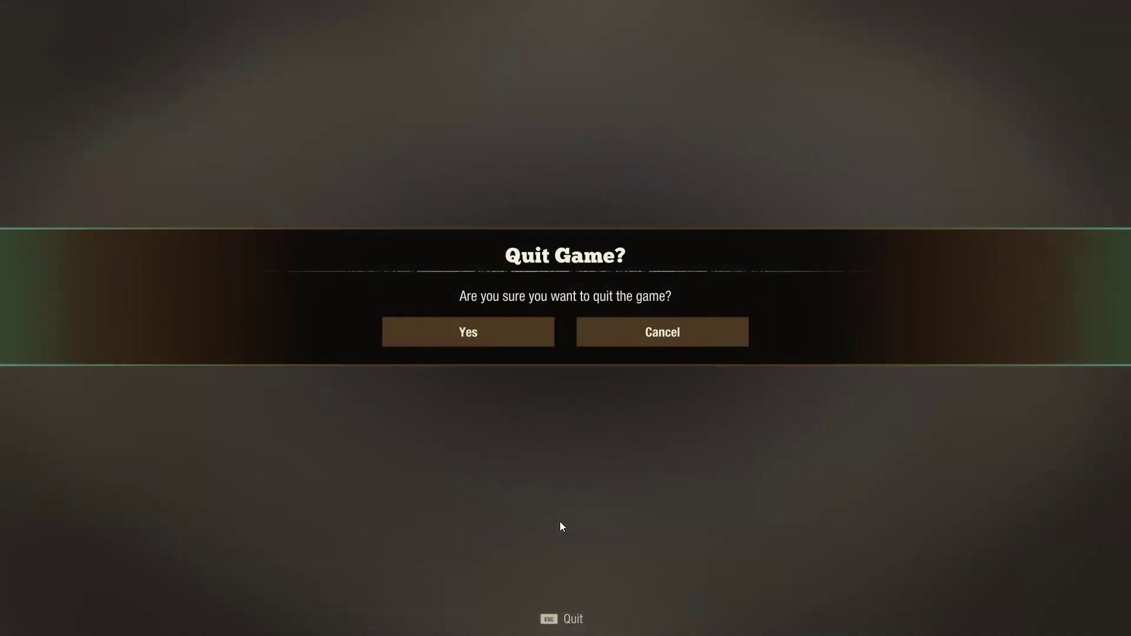
{"action": "left_click", "coordinate": [480, 333]}
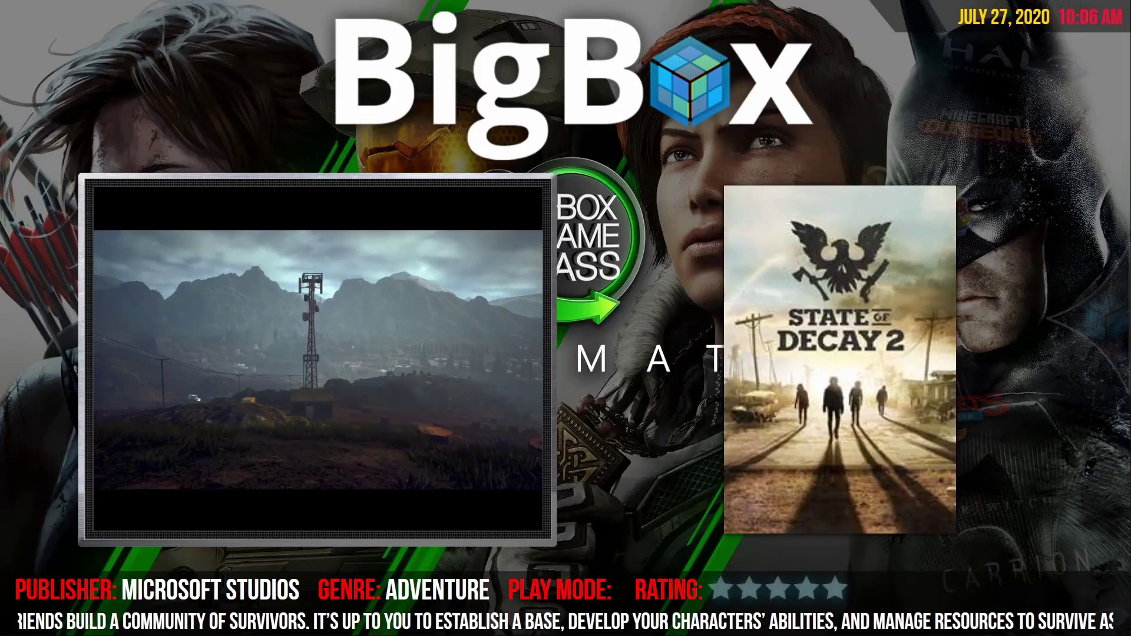
Browse the Xbox Game Pass game wheel in BigBox to check the logos and video previews.
{"action": "key", "text": "Down"}
{"action": "key", "text": "Down"}
{"action": "key", "text": "Down"}
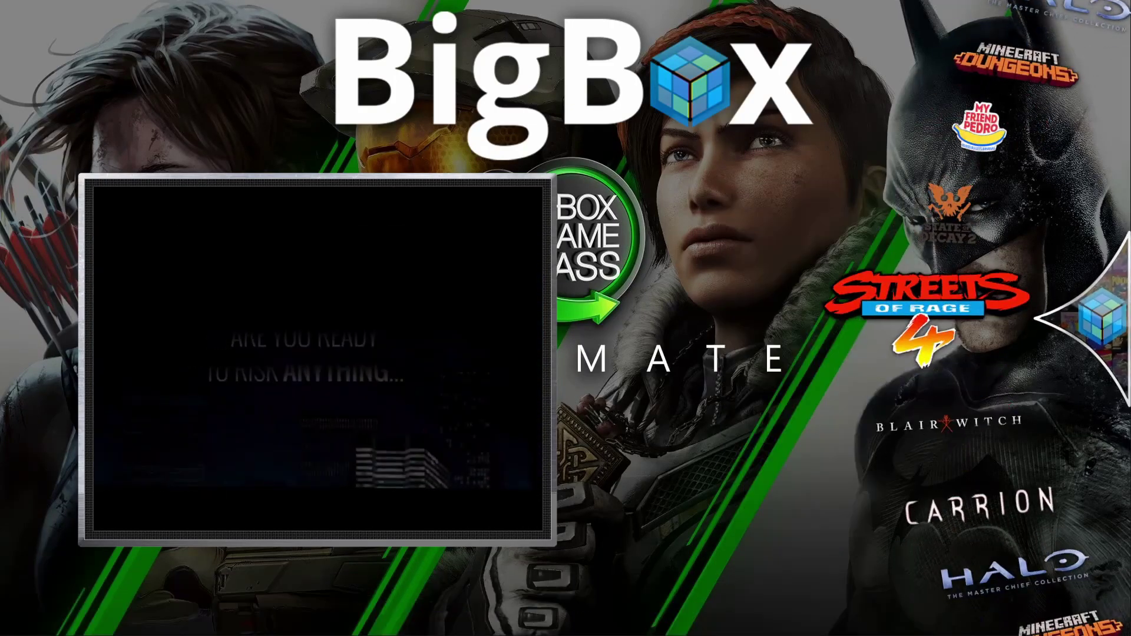
{"action": "key", "text": "Down"}
{"action": "key", "text": "Up"}
{"action": "key", "text": "Up"}
{"action": "key", "text": "Up"}
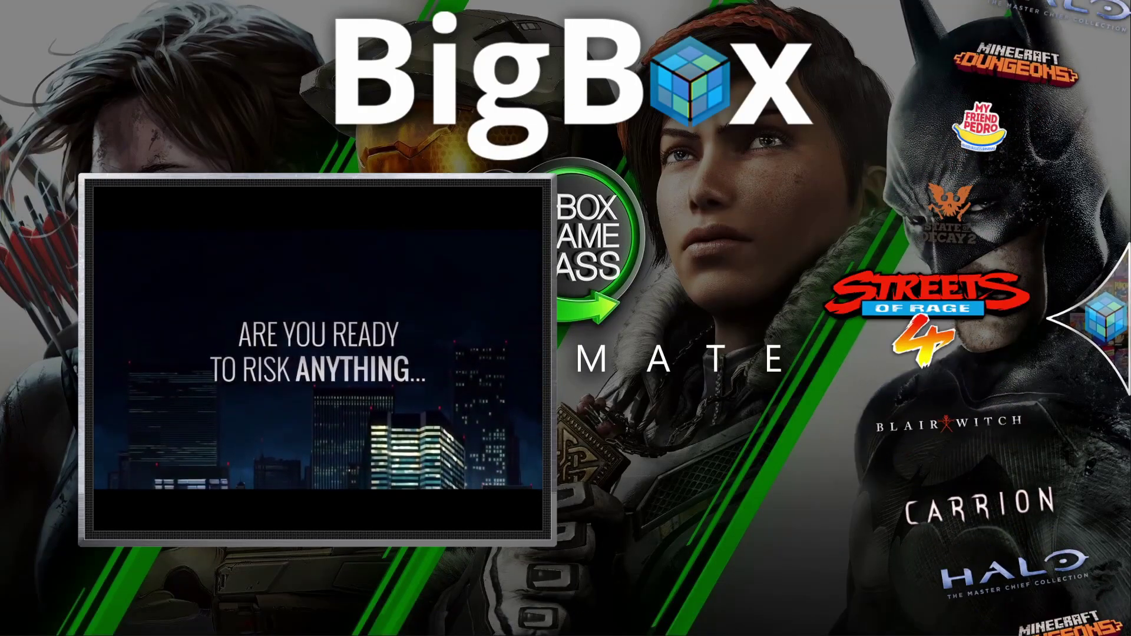